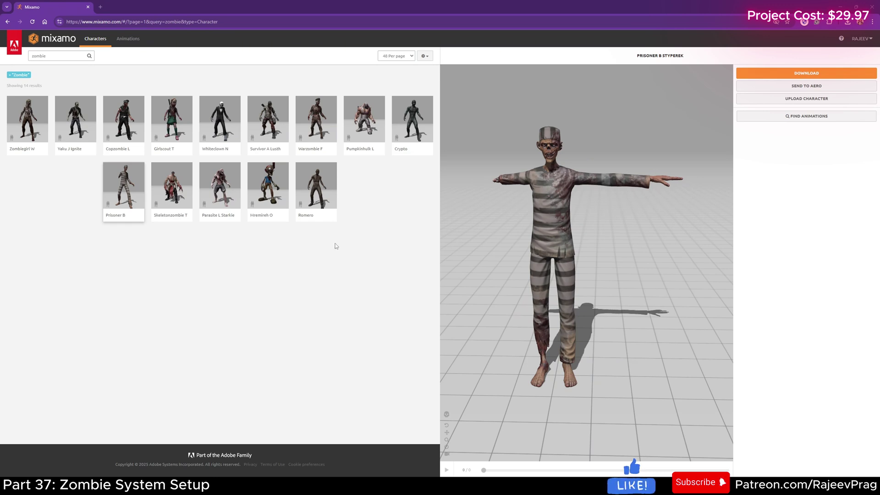
# Step: Download the Zombiegirl W character in FBX Binary format with the Original Pose
pyautogui.click(19, 117)
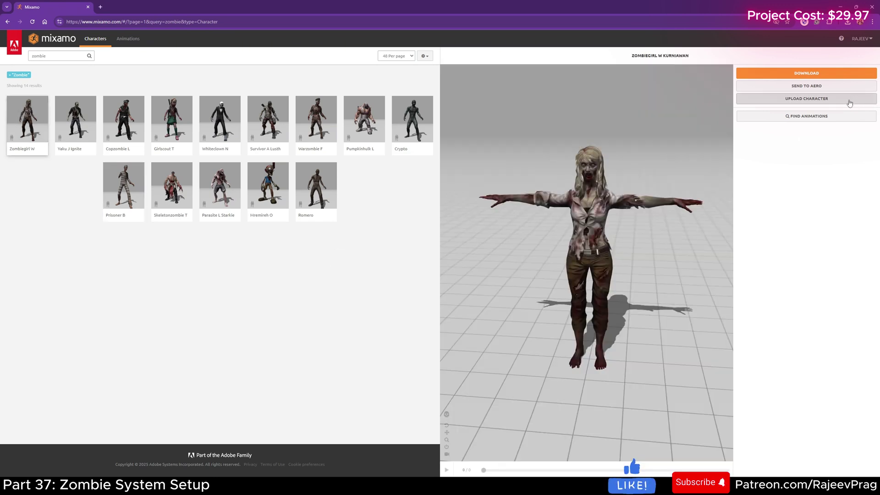
pyautogui.click(807, 74)
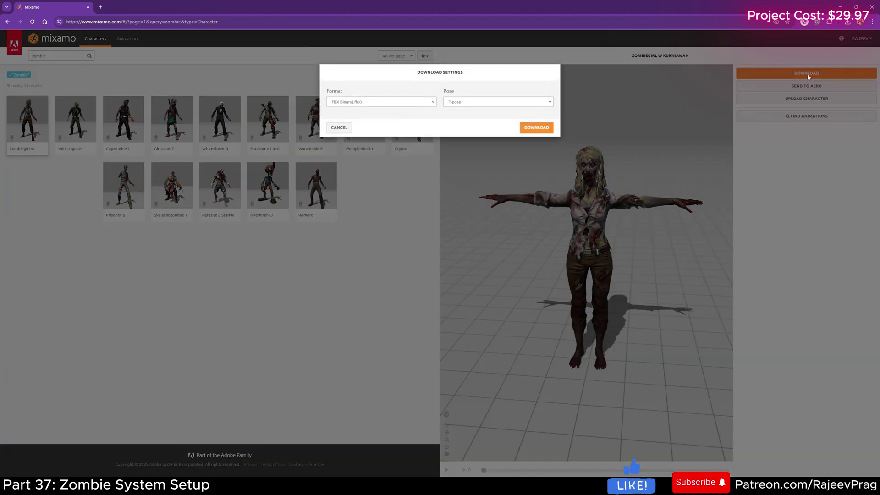
pyautogui.click(463, 104)
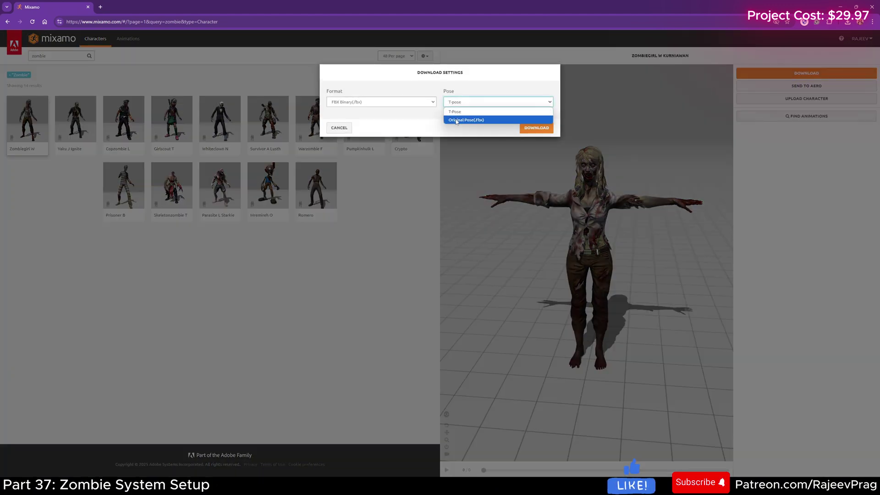
pyautogui.click(456, 119)
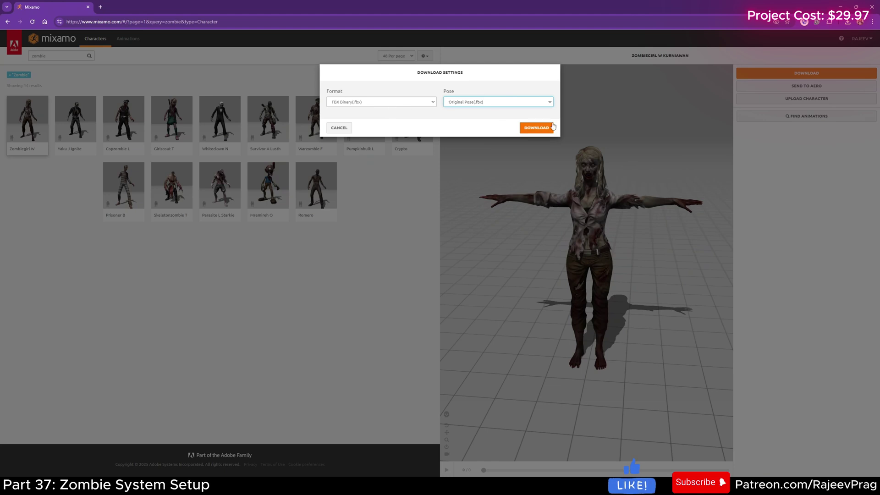
pyautogui.click(537, 128)
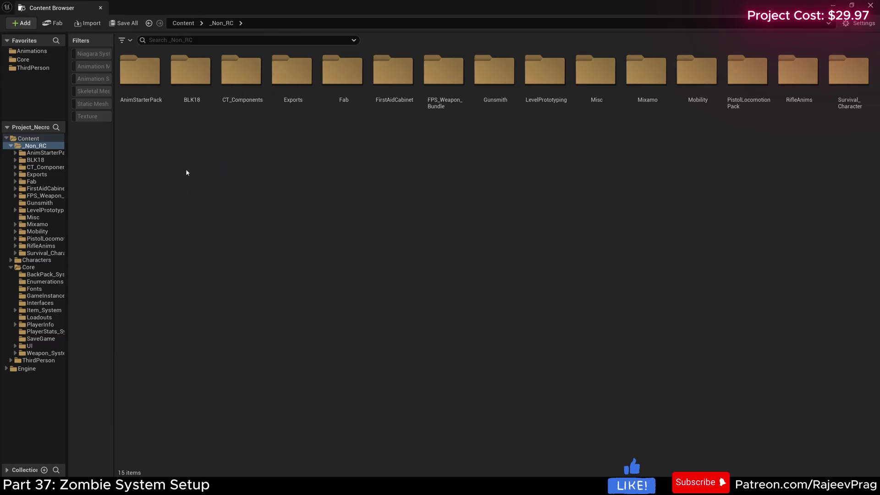
# Step: In Unreal Editor, create a folder named Zombies inside _Non_RC and open it
pyautogui.rightClick(186, 171)
pyautogui.click(225, 174)
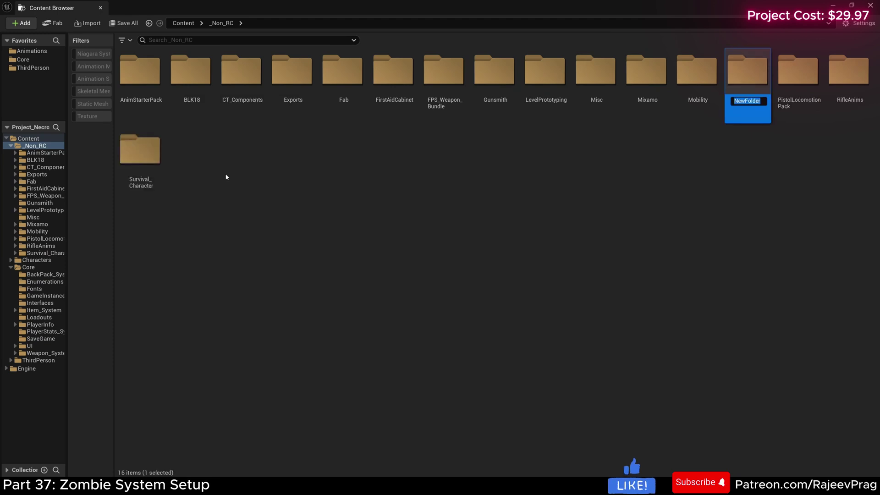
pyautogui.press('Return')
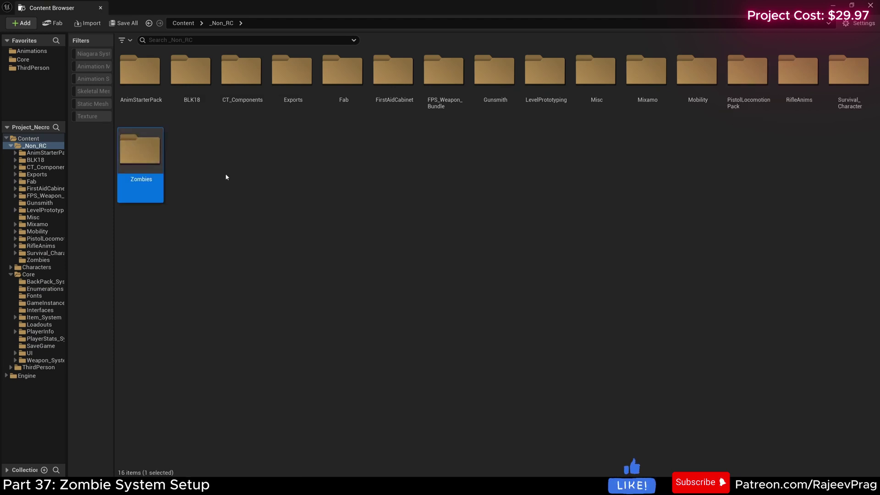
pyautogui.doubleClick(126, 151)
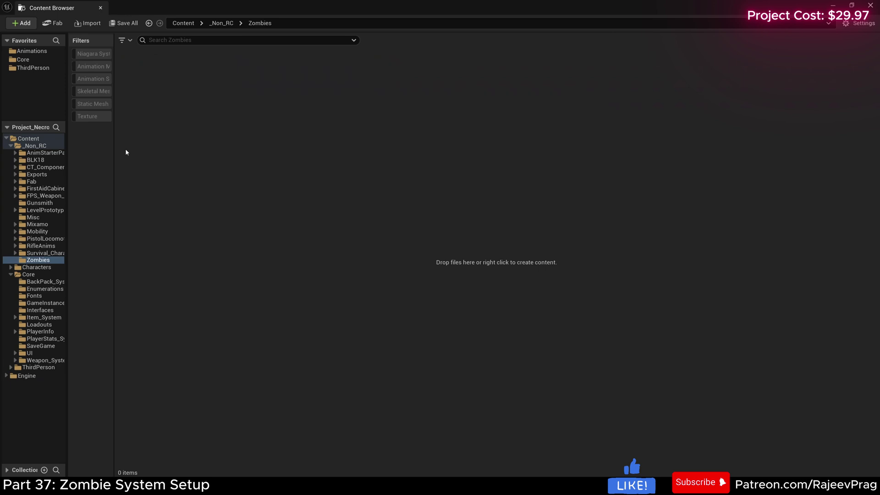
# Step: Create a folder named Mixamo inside Zombies and open it
pyautogui.rightClick(166, 129)
pyautogui.click(202, 171)
pyautogui.write('Mix')
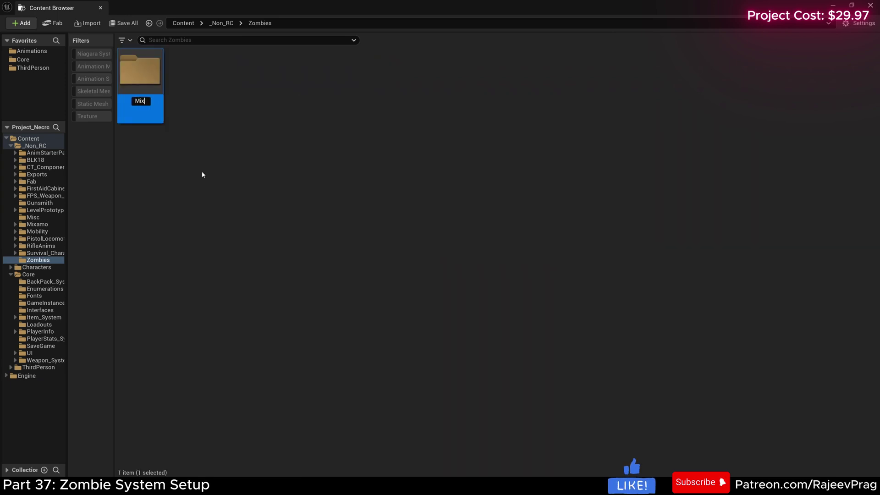
pyautogui.write('amo')
pyautogui.press('Return')
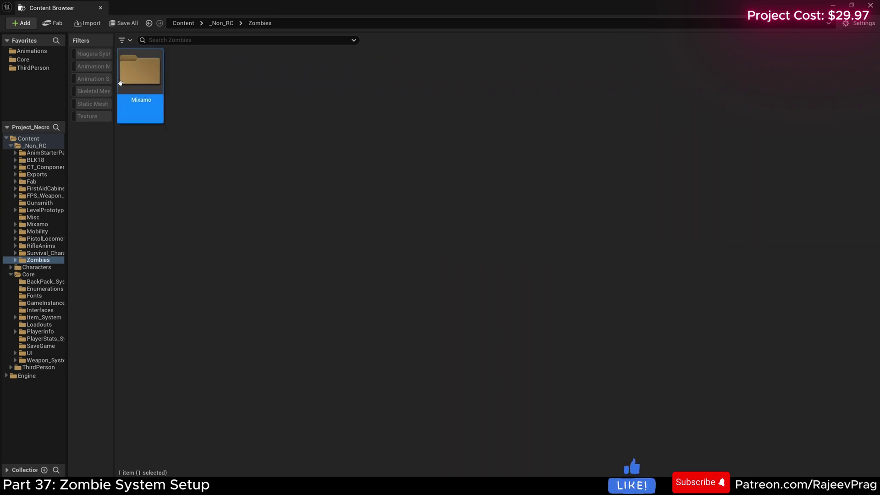
pyautogui.doubleClick(150, 72)
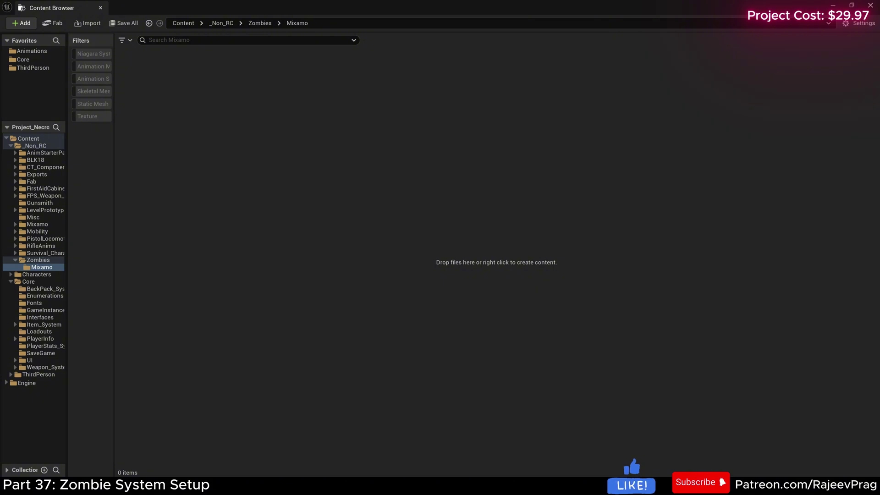
# Step: Import character (5).fbx into the Mixamo folder with the asset name ZombieGirl and no existing skeleton assigned
pyautogui.moveTo(260, 116); pyautogui.dragTo(259, 114)
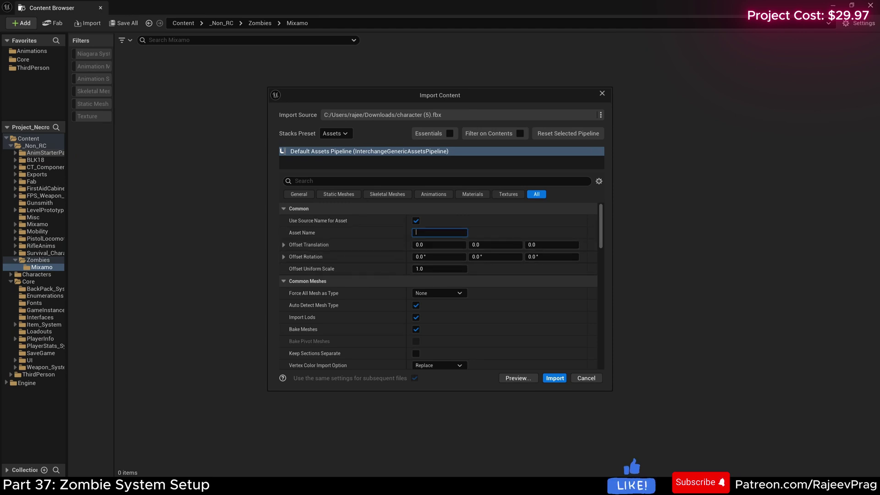
pyautogui.write('ZombieGirl')
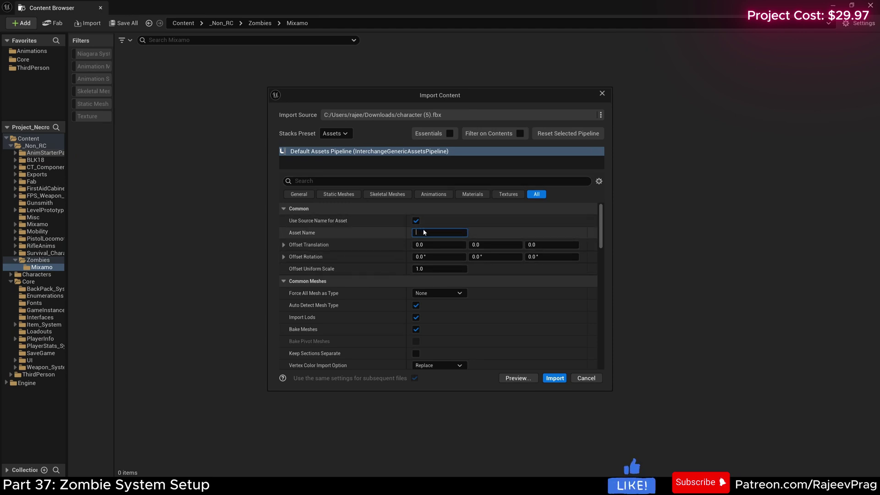
pyautogui.click(394, 196)
pyautogui.scroll(-3, 318, 300)
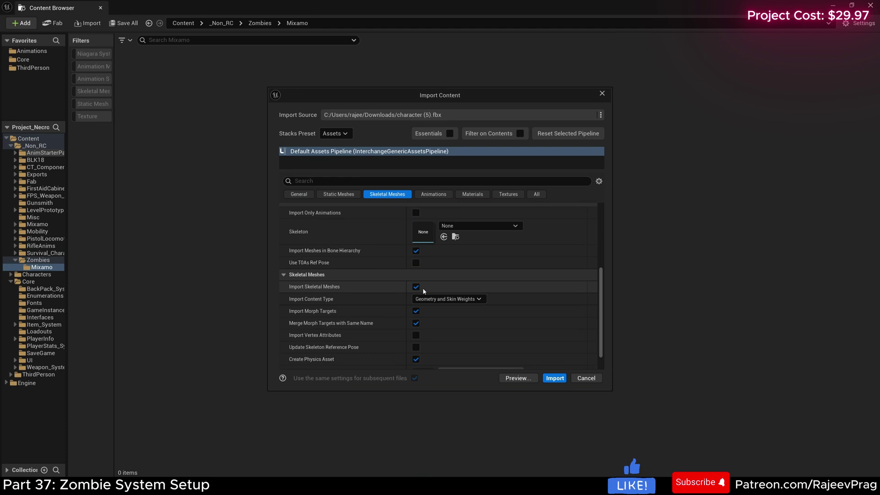
pyautogui.click(558, 379)
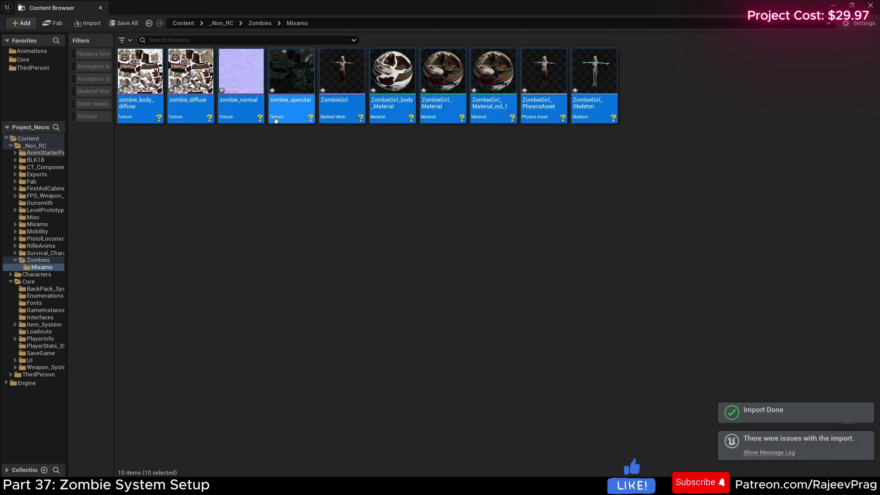
# Step: Move all ZombieGirl textures and materials into a new folder named Textures and save all assets
pyautogui.rightClick(362, 222)
pyautogui.click(396, 179)
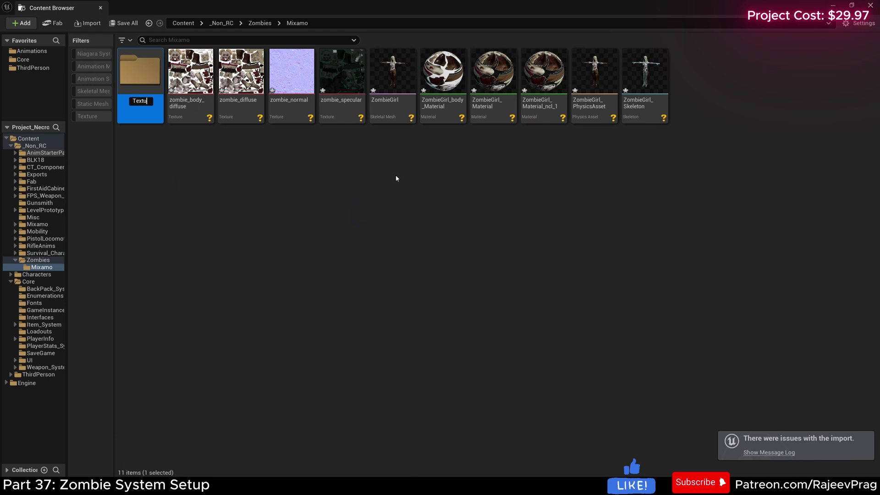
pyautogui.click(197, 92)
pyautogui.keyDown('ctrl'); pyautogui.click(334, 101); pyautogui.keyUp('ctrl')
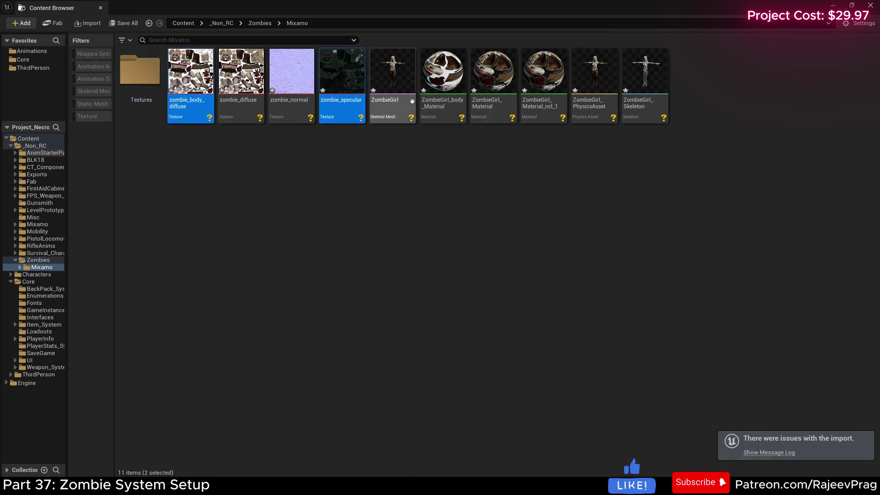
pyautogui.keyDown('ctrl'); pyautogui.click(292, 73); pyautogui.keyUp('ctrl')
pyautogui.keyDown('ctrl'); pyautogui.click(241, 73); pyautogui.keyUp('ctrl')
pyautogui.keyDown('ctrl'); pyautogui.click(443, 73); pyautogui.keyUp('ctrl')
pyautogui.keyDown('ctrl'); pyautogui.click(494, 100); pyautogui.keyUp('ctrl')
pyautogui.keyDown('ctrl'); pyautogui.click(544, 73); pyautogui.keyUp('ctrl')
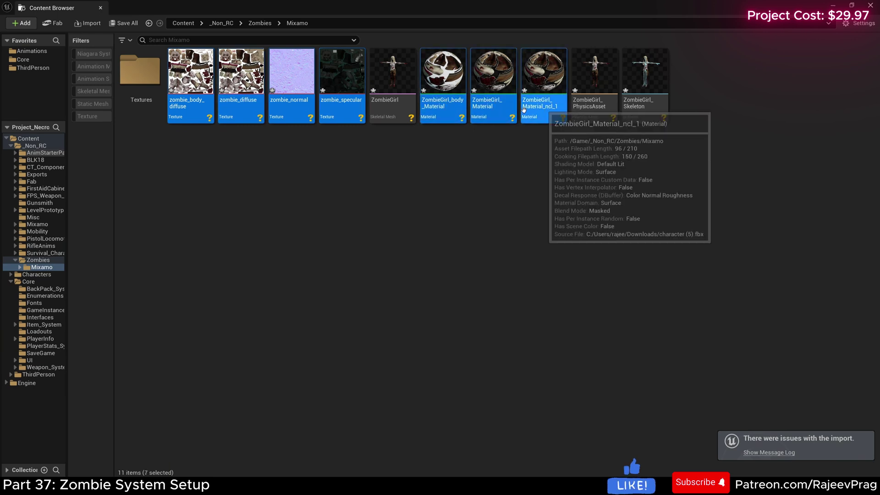
pyautogui.moveTo(291, 78); pyautogui.dragTo(133, 81)
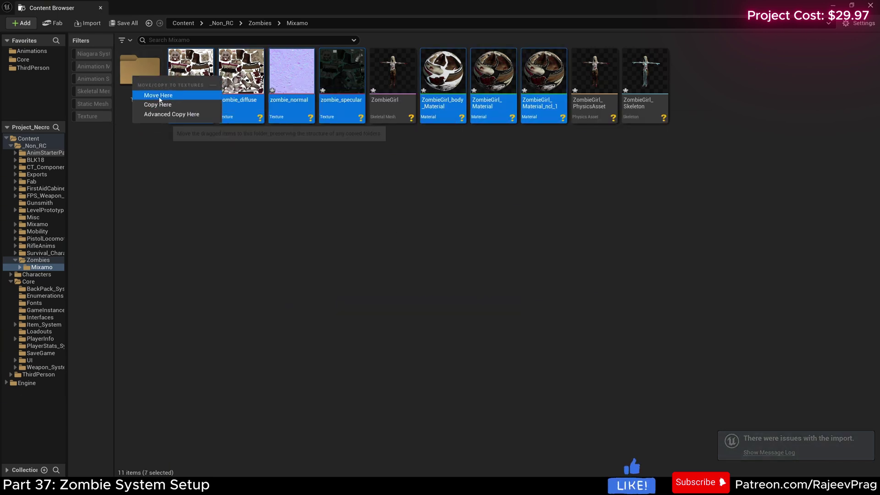
pyautogui.click(159, 95)
pyautogui.click(121, 23)
pyautogui.click(493, 317)
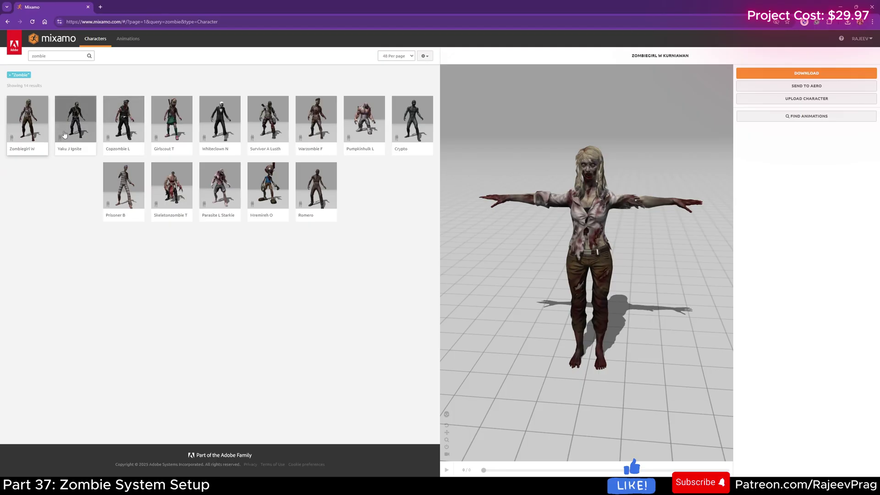
# Step: Switch to Mixamo and download the Yaku J Ignite character as FBX Binary in Original Pose
pyautogui.click(65, 134)
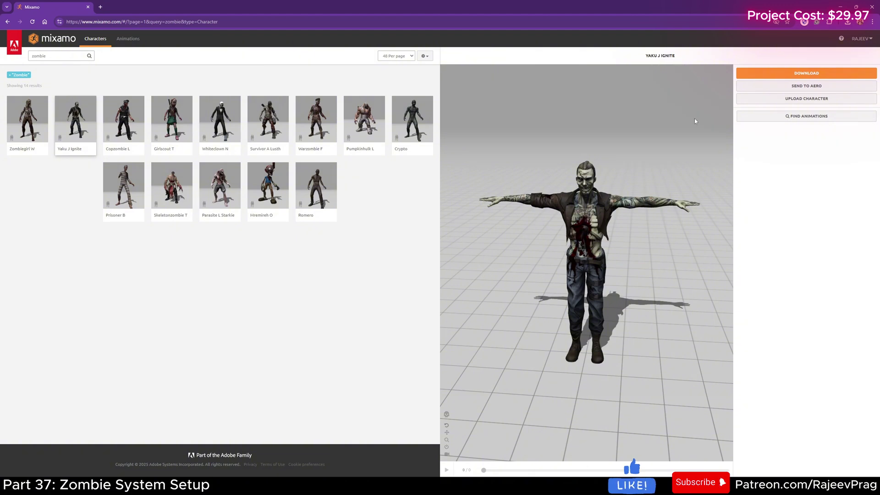
pyautogui.click(793, 73)
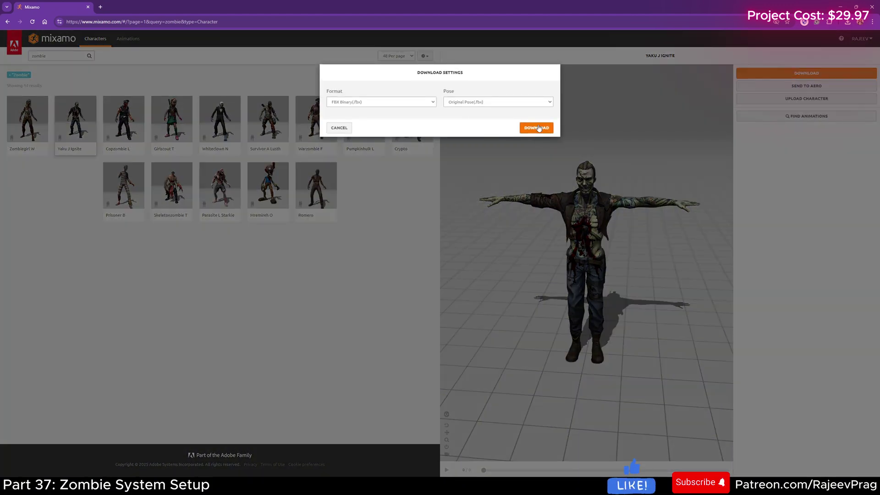
pyautogui.click(539, 129)
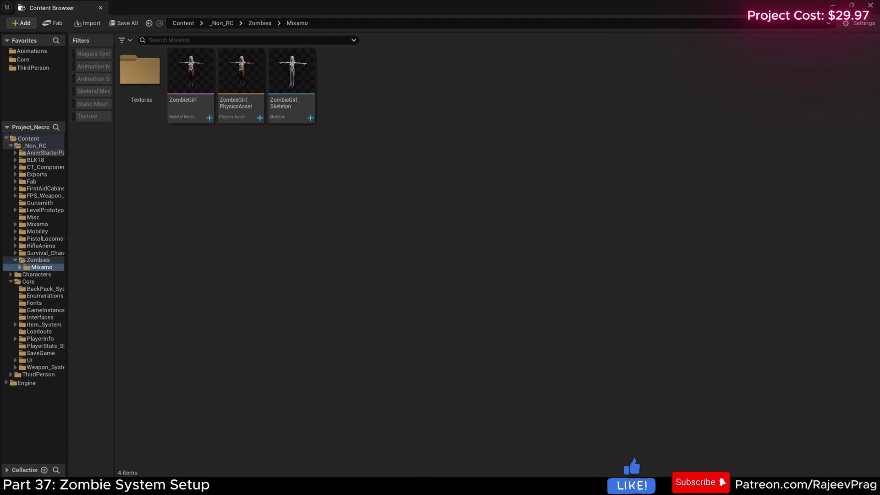
# Step: In Unreal Editor, import character (6).fbx into the Mixamo folder as Yaku_J_Ignite, using ZombieGirl_Skeleton as its skeleton
pyautogui.moveTo(395, 171); pyautogui.dragTo(395, 168)
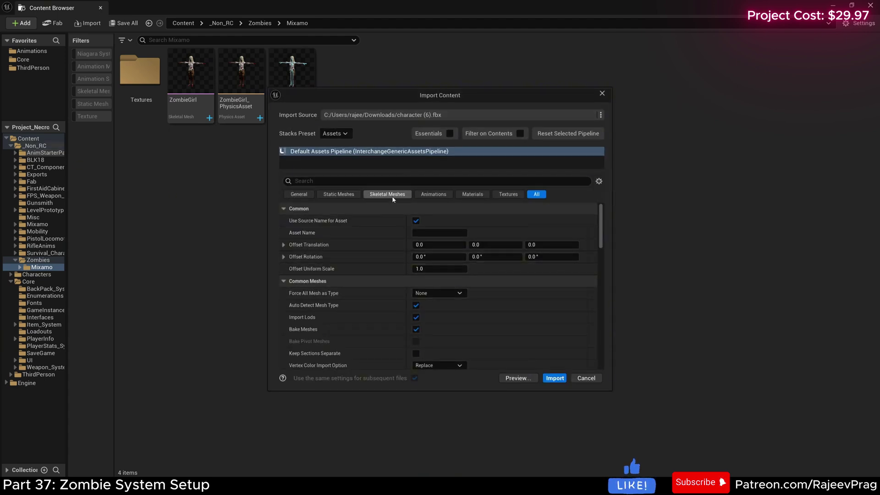
pyautogui.click(441, 233)
pyautogui.write('Yaku J Ignite')
pyautogui.press('Return')
pyautogui.click(391, 196)
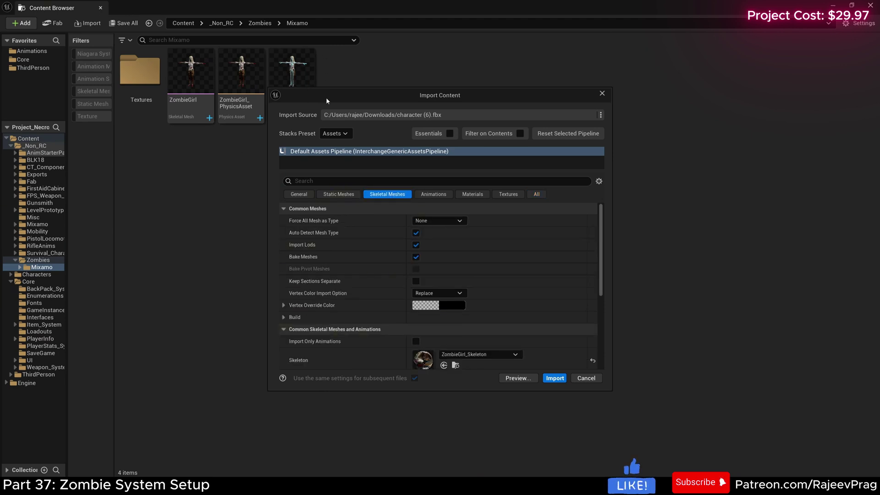
pyautogui.scroll(-3, 488, 271)
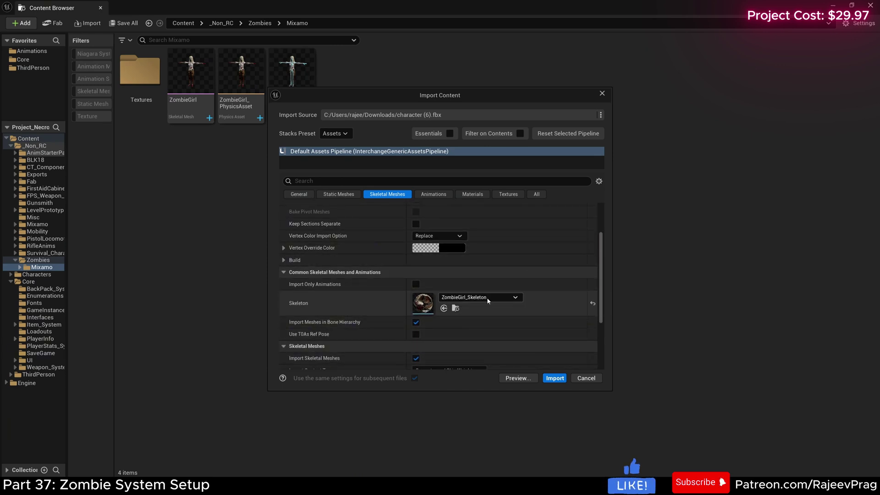
pyautogui.scroll(-1, 472, 298)
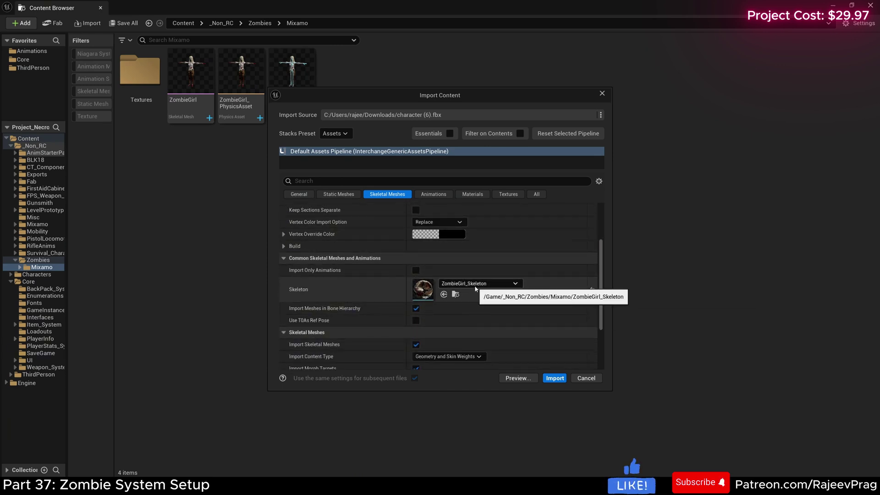
pyautogui.moveTo(381, 91); pyautogui.dragTo(444, 105)
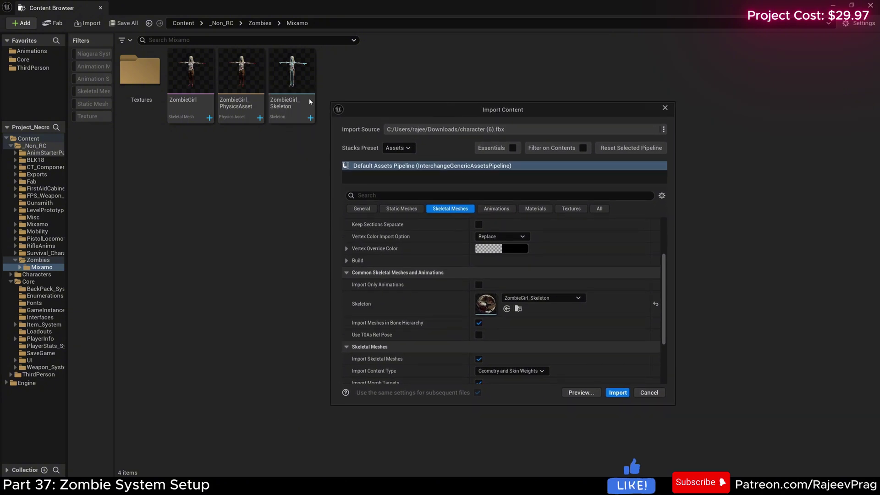
pyautogui.click(617, 392)
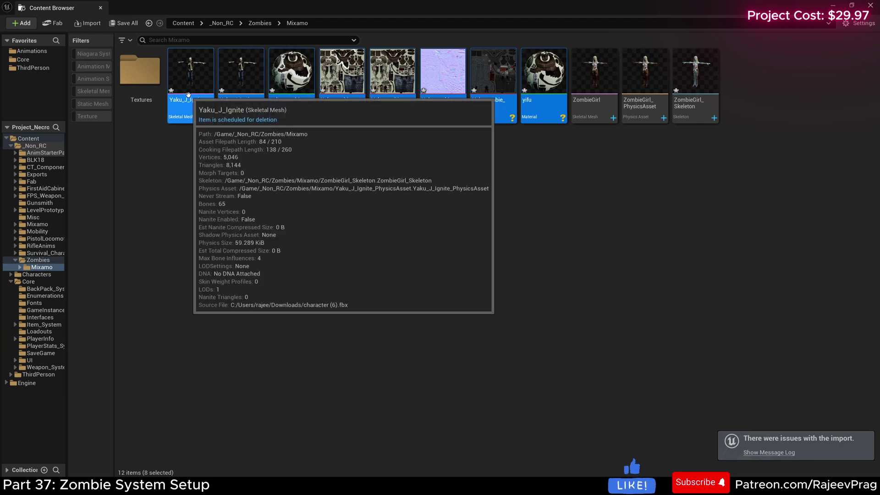
# Step: Move the Yaku zombie textures and materials, including yifu, into the Textures folder
pyautogui.click(695, 85)
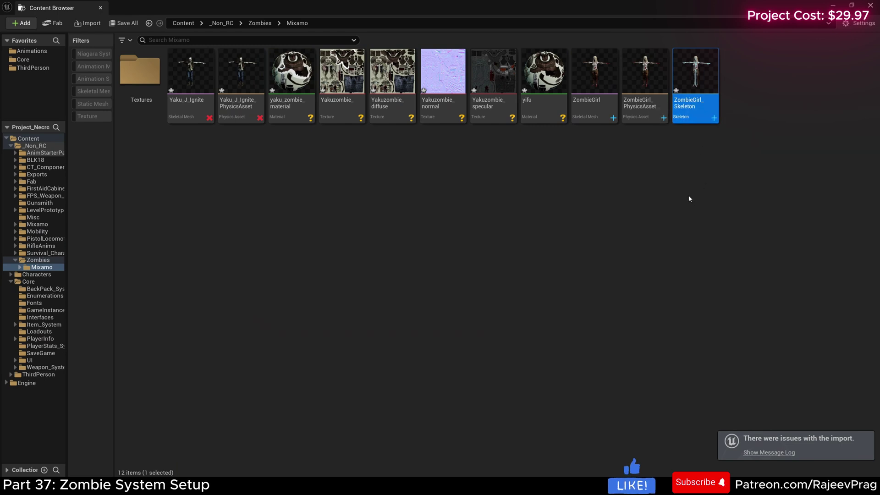
pyautogui.click(546, 180)
pyautogui.click(536, 95)
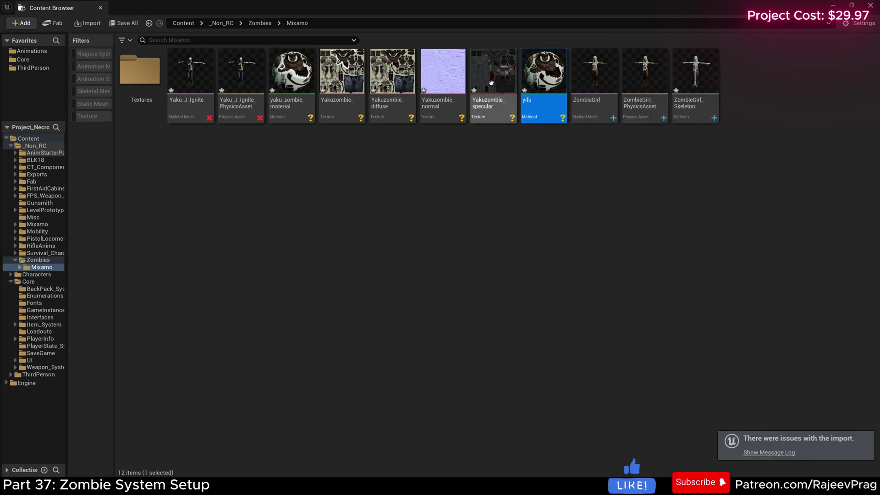
pyautogui.keyDown('shift'); pyautogui.click(270, 78); pyautogui.keyUp('shift')
pyautogui.moveTo(426, 85); pyautogui.dragTo(130, 85)
pyautogui.click(153, 102)
pyautogui.hotkey('alt', 'Tab')
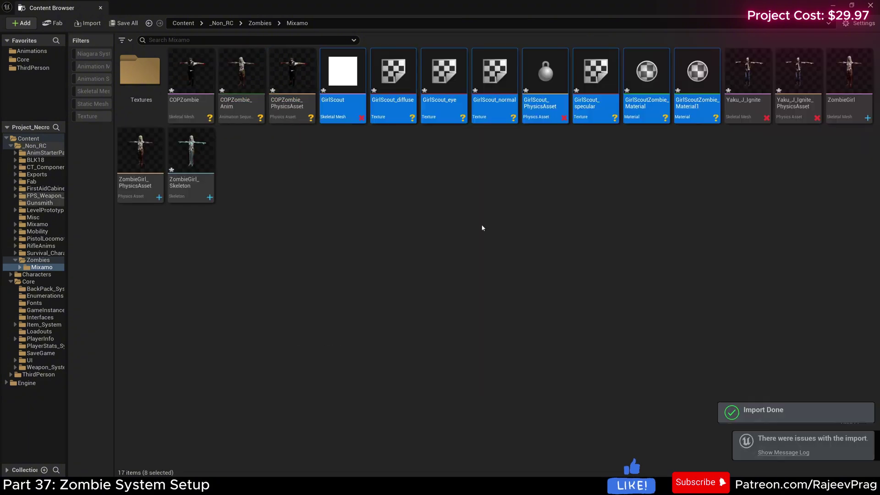
# Step: Move the prisoner diffuse, normal and specular textures and Prisoner_material into the Textures folder
pyautogui.click(443, 71)
pyautogui.keyDown('shift'); pyautogui.click(595, 71); pyautogui.keyUp('shift')
pyautogui.moveTo(595, 71); pyautogui.dragTo(198, 107)
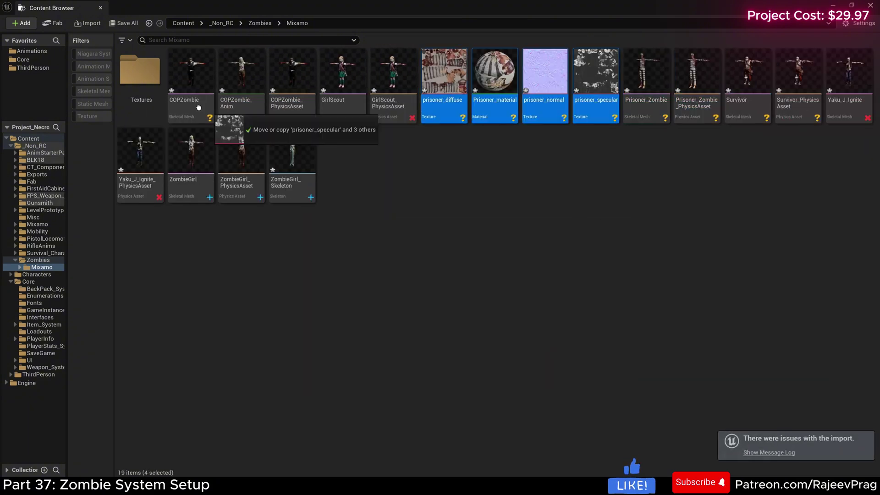
# Step: Create a folder named Misc inside the Mixamo folder
pyautogui.rightClick(307, 220)
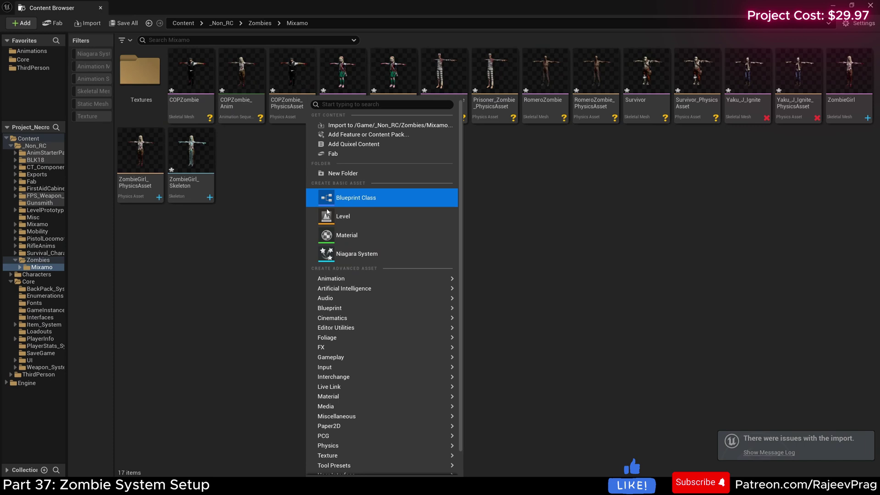
pyautogui.click(361, 173)
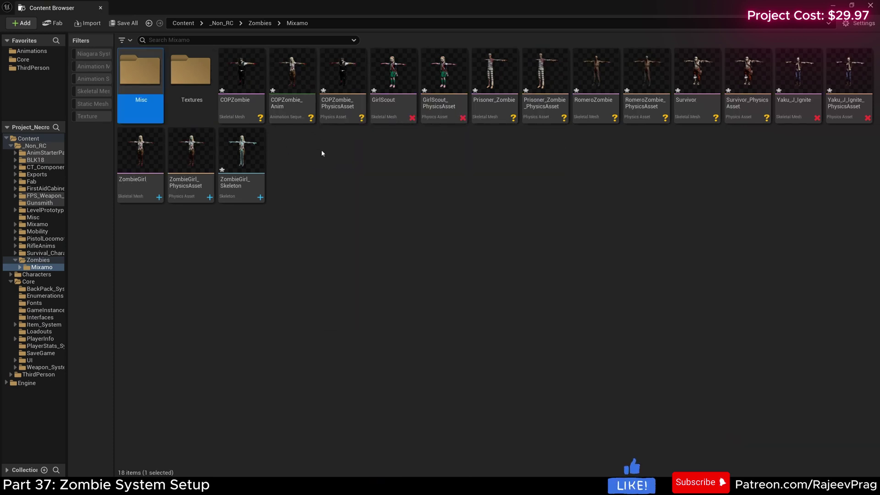
# Step: Move COPZombie_Anim and all seven zombie physics assets from the Mixamo folder into the Misc folder
pyautogui.click(341, 152)
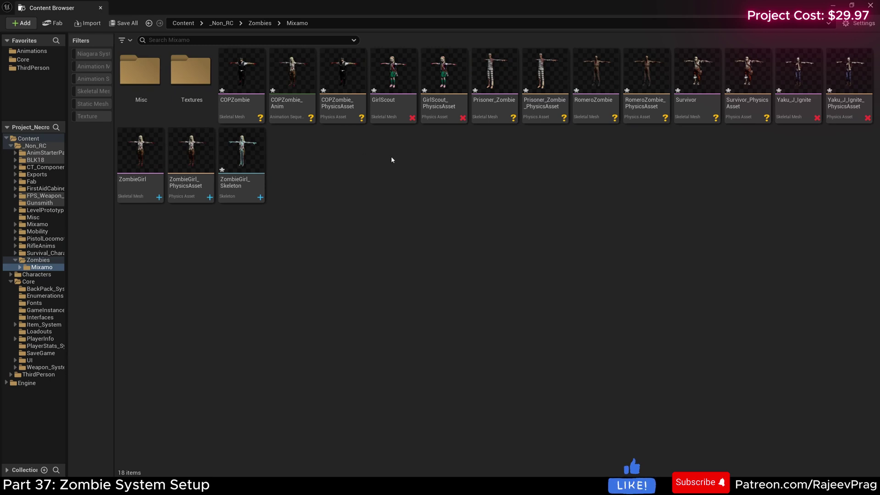
pyautogui.click(281, 112)
pyautogui.keyDown('ctrl'); pyautogui.click(341, 106); pyautogui.keyUp('ctrl')
pyautogui.keyDown('ctrl'); pyautogui.click(442, 105); pyautogui.keyUp('ctrl')
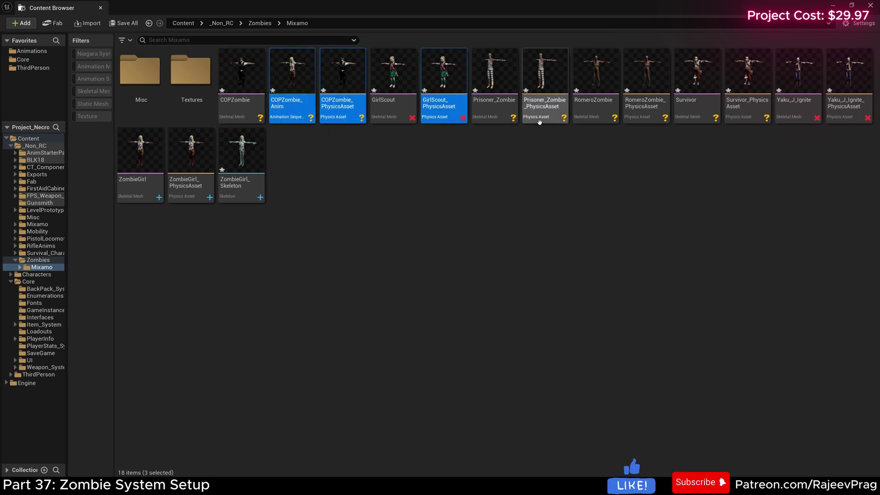
pyautogui.keyDown('ctrl'); pyautogui.click(539, 108); pyautogui.keyUp('ctrl')
pyautogui.keyDown('ctrl'); pyautogui.click(646, 105); pyautogui.keyUp('ctrl')
pyautogui.keyDown('ctrl'); pyautogui.click(747, 105); pyautogui.keyUp('ctrl')
pyautogui.keyDown('ctrl'); pyautogui.click(847, 105); pyautogui.keyUp('ctrl')
pyautogui.keyDown('ctrl'); pyautogui.click(190, 183); pyautogui.keyUp('ctrl')
pyautogui.moveTo(191, 183); pyautogui.dragTo(137, 86)
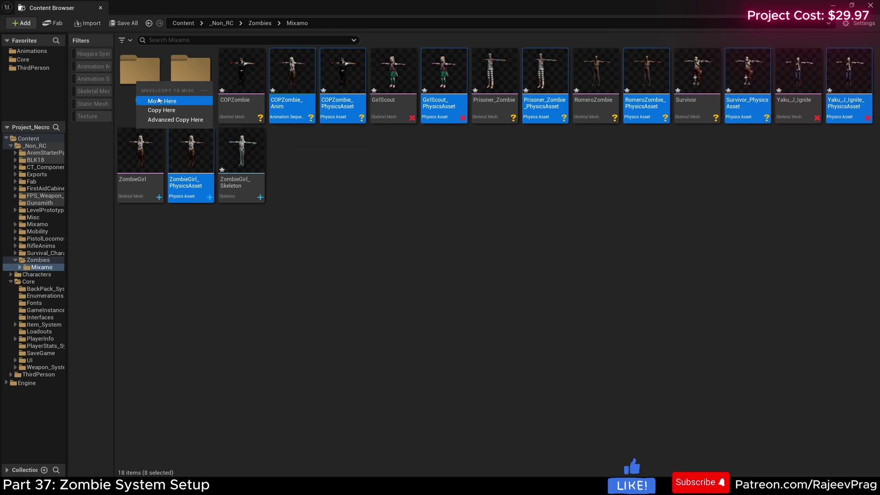
pyautogui.click(158, 100)
# Step: Create a folder named SkeletalMesh inside the Mixamo folder
pyautogui.rightClick(287, 100)
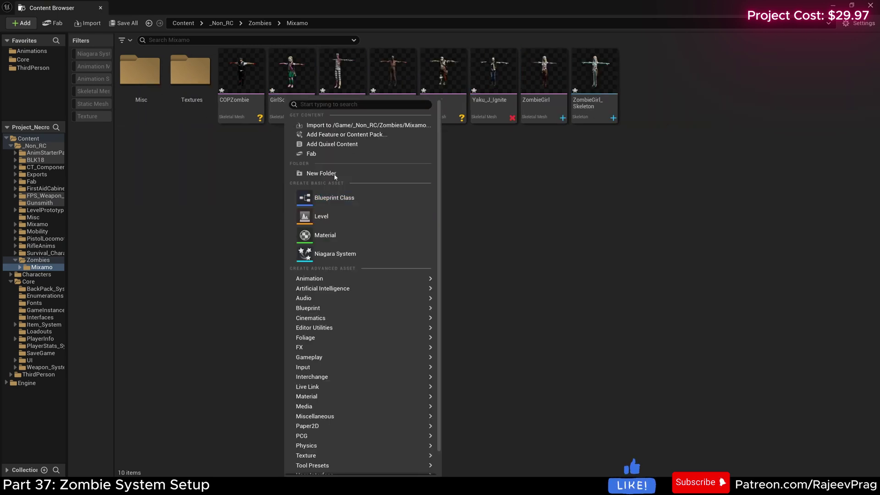
pyautogui.click(321, 173)
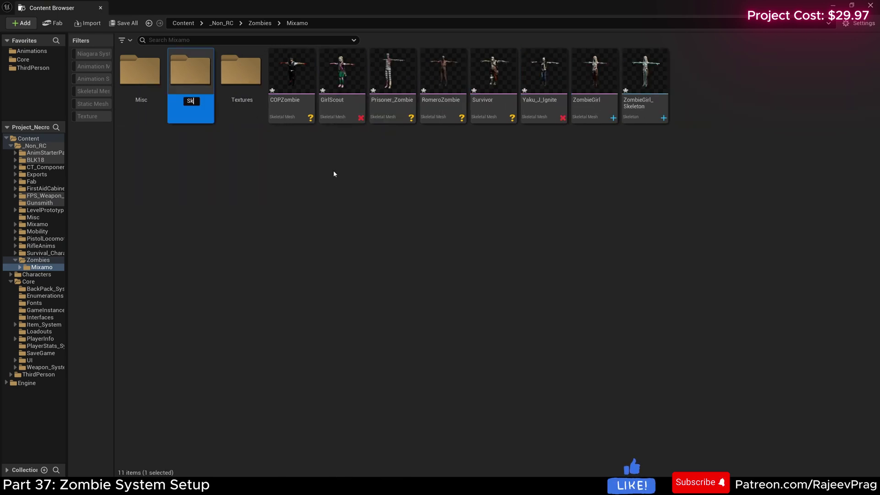
pyautogui.write('SkeletalMesh')
# Step: Move the seven zombie skeletal meshes, from COPZombie to ZombieGirl, into the SkeletalMesh folder
pyautogui.click(292, 105)
pyautogui.keyDown('ctrl'); pyautogui.click(341, 105); pyautogui.keyUp('ctrl')
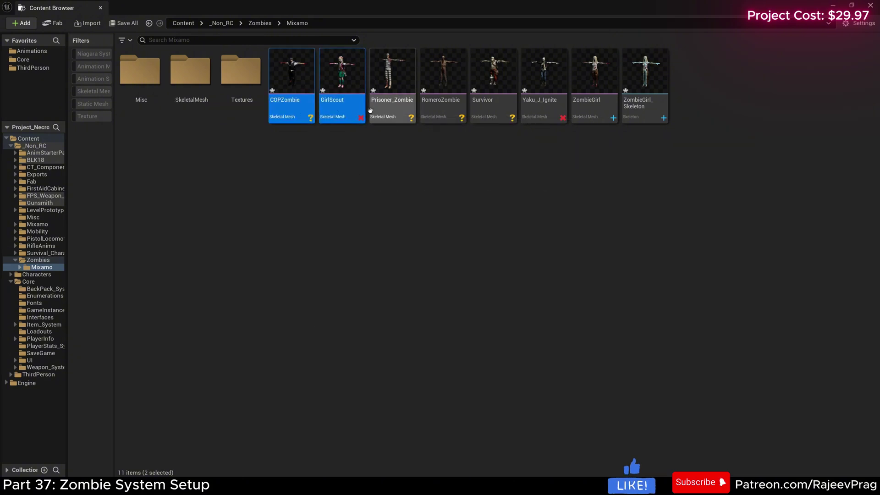
pyautogui.keyDown('ctrl'); pyautogui.click(391, 105); pyautogui.keyUp('ctrl')
pyautogui.keyDown('shift'); pyautogui.click(590, 116); pyautogui.keyUp('shift')
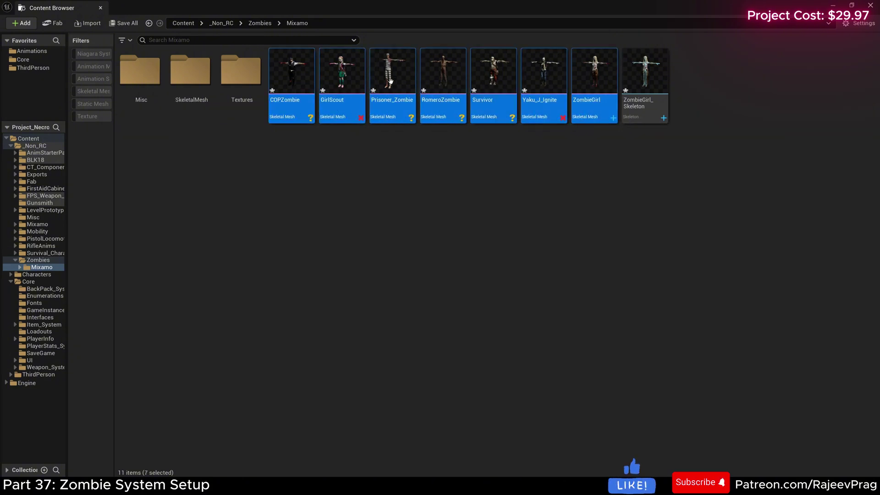
pyautogui.moveTo(387, 80); pyautogui.dragTo(178, 81)
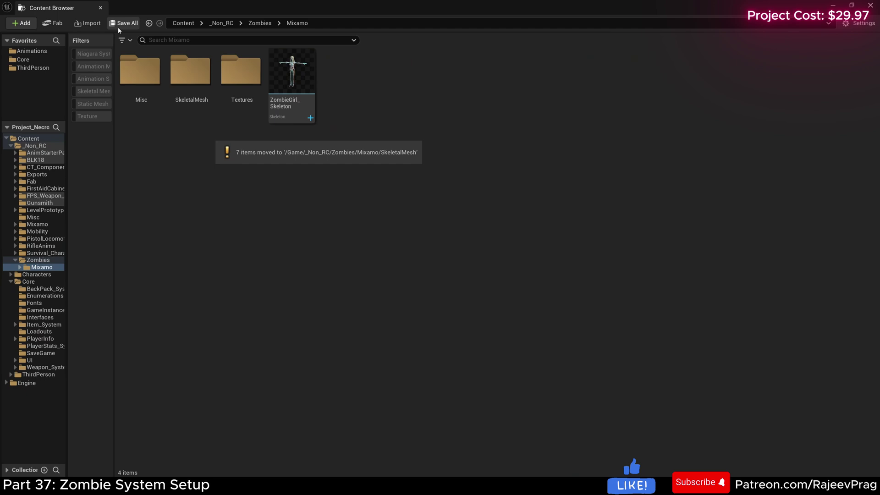
# Step: Save all modified assets and create a folder named Animation inside the Mixamo folder
pyautogui.click(117, 27)
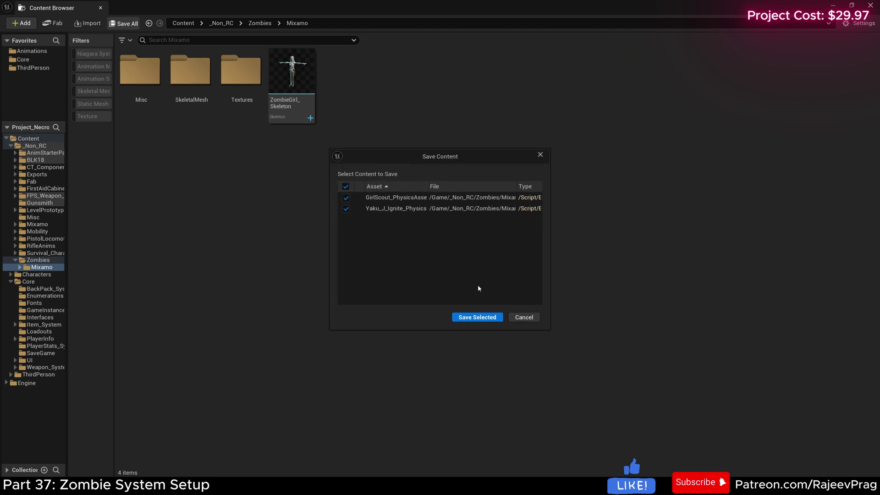
pyautogui.click(463, 317)
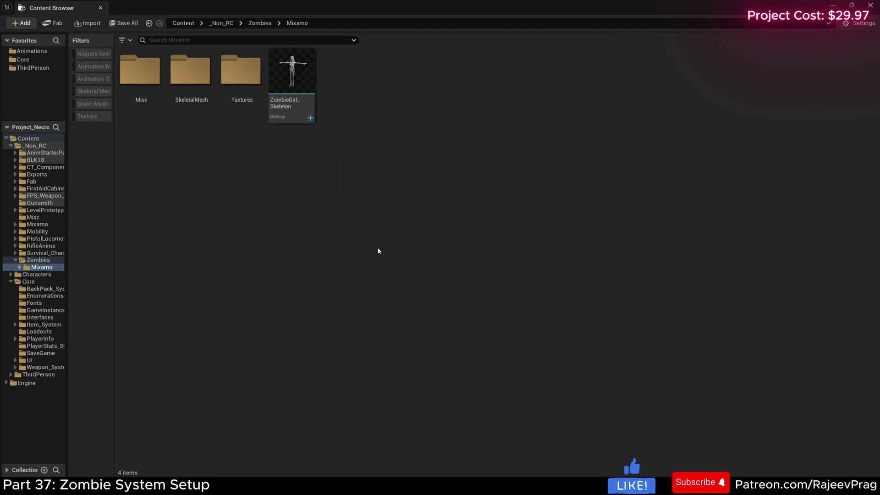
pyautogui.rightClick(327, 194)
pyautogui.click(383, 174)
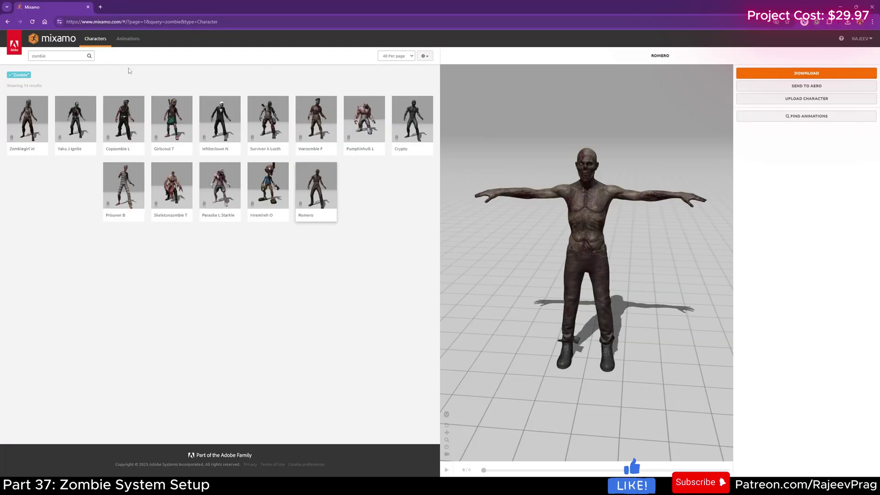
# Step: In Mixamo in the browser, select the Zombiegirl W character and search the animations for "zombie idle"
pyautogui.click(31, 118)
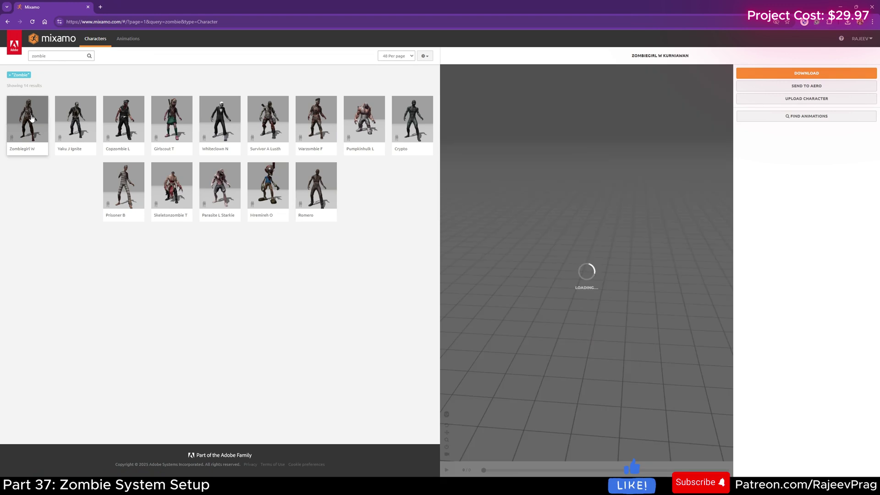
pyautogui.click(128, 38)
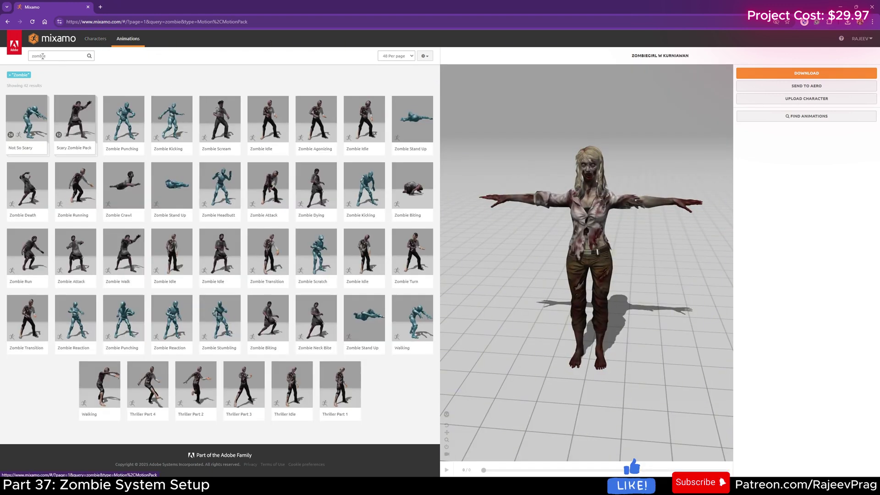
pyautogui.click(50, 56)
pyautogui.press('Return')
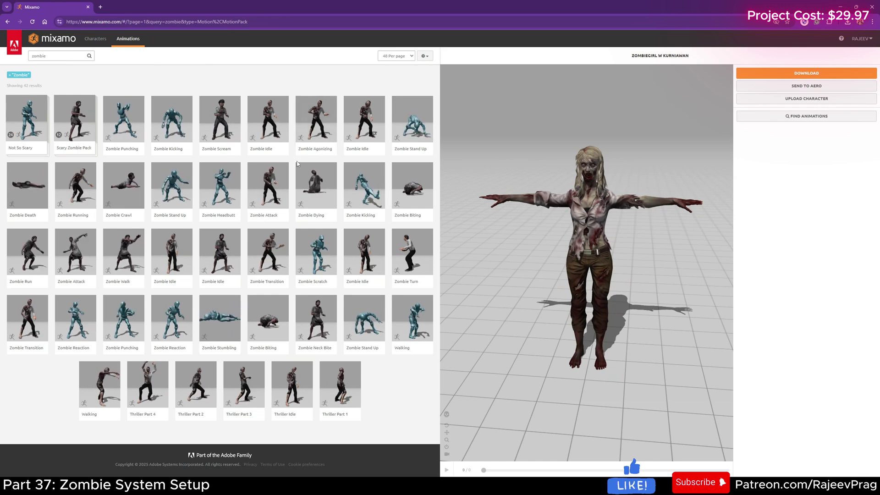
pyautogui.click(73, 54)
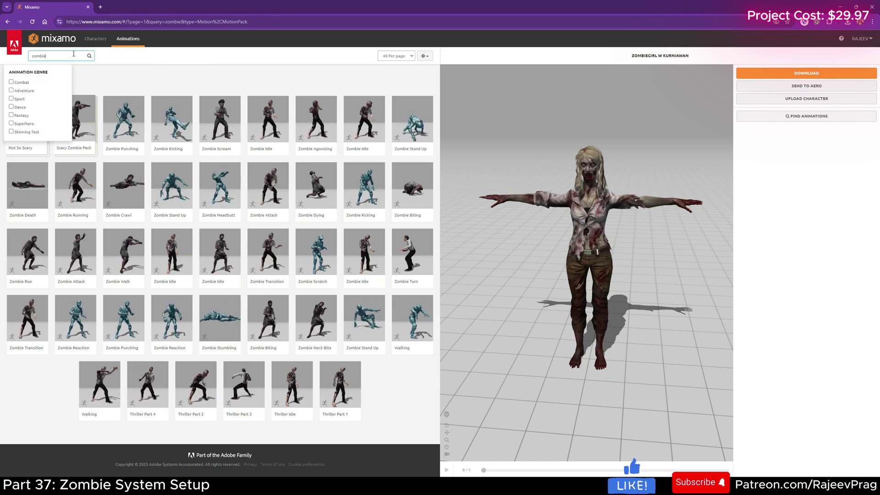
pyautogui.write('idle')
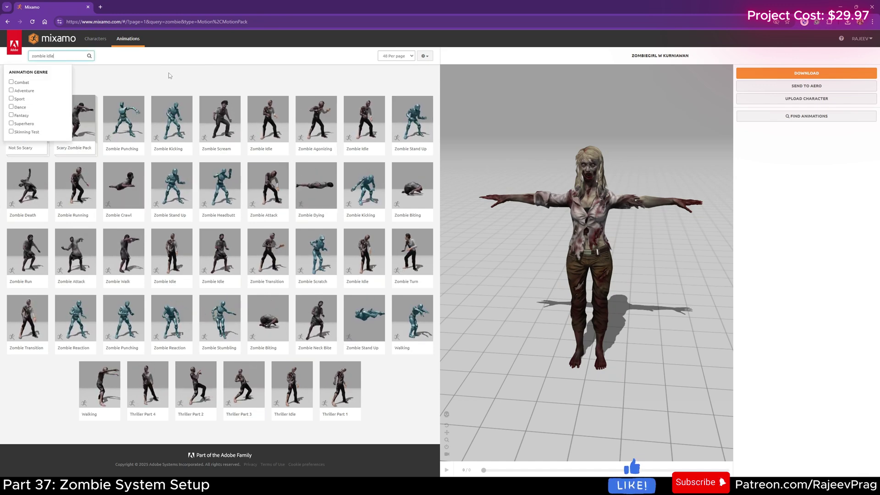
pyautogui.press('Return')
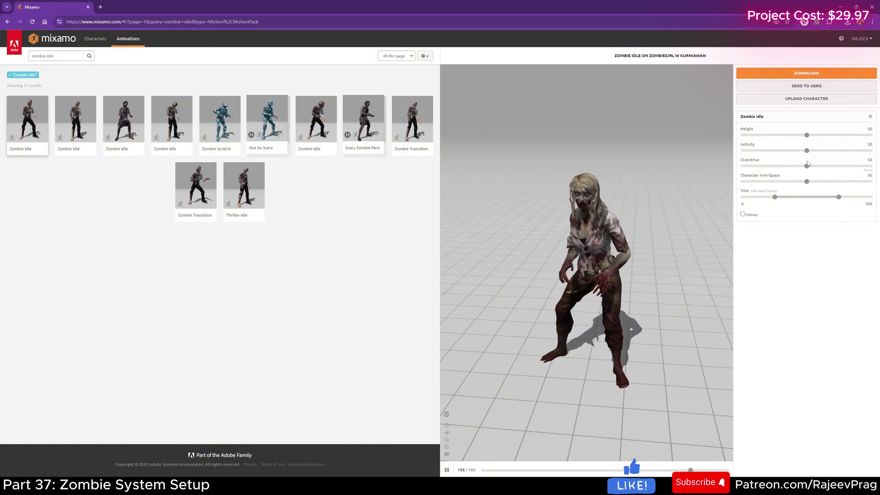
# Step: Test the Zombie Idle animation's Overdrive at 0 and 100, and set it to 51
pyautogui.moveTo(808, 169); pyautogui.dragTo(733, 165)
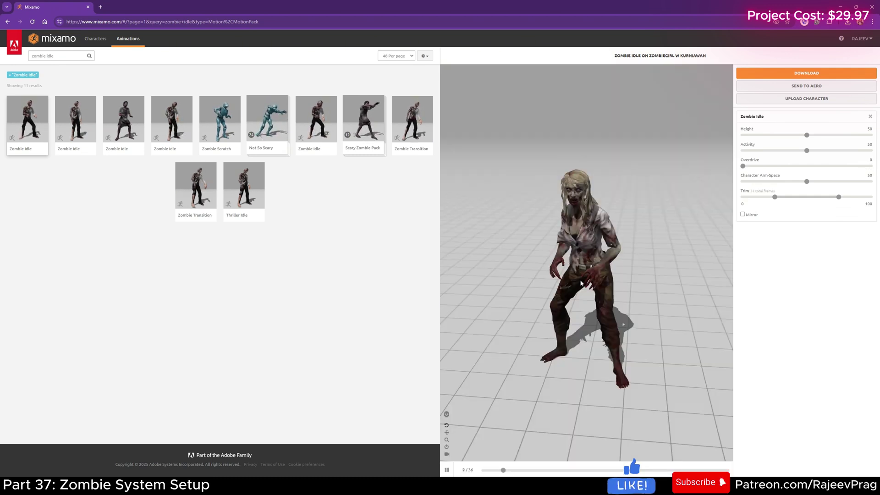
pyautogui.moveTo(743, 166); pyautogui.dragTo(870, 166)
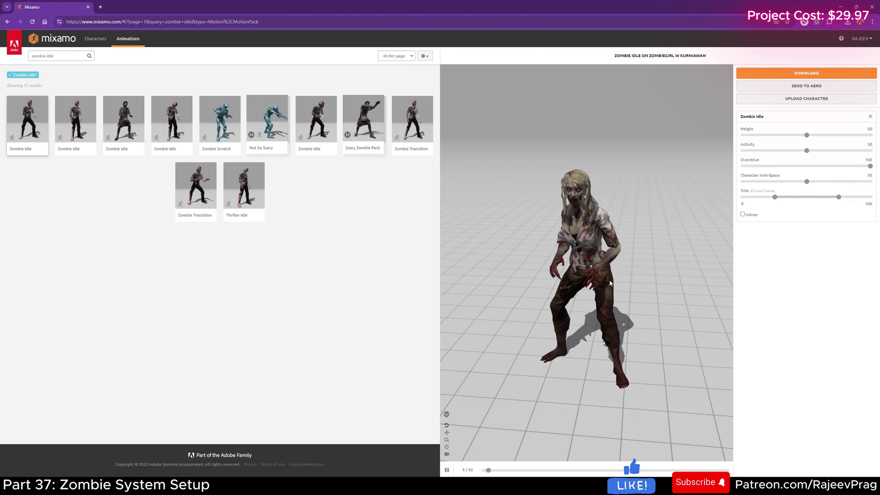
pyautogui.click(807, 167)
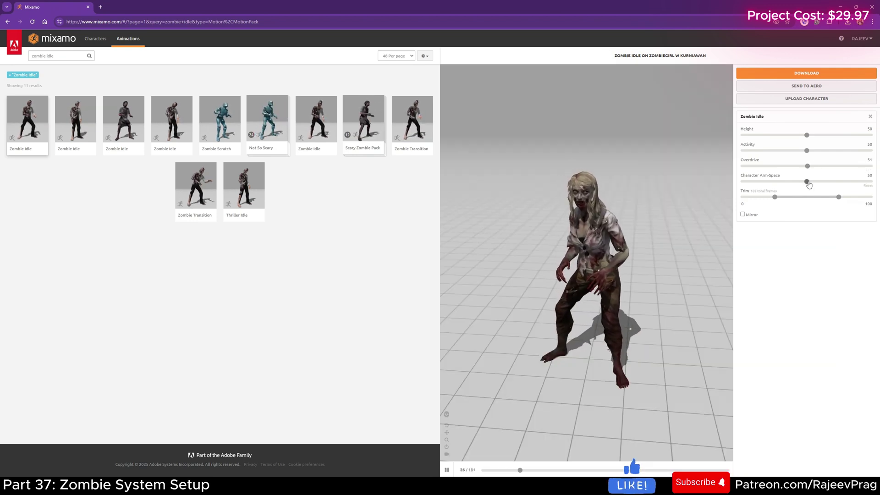
# Step: Test the Zombie Idle's Character Arm-Space and Height at both extremes, and set them to 52 and 51
pyautogui.moveTo(805, 182); pyautogui.dragTo(731, 187)
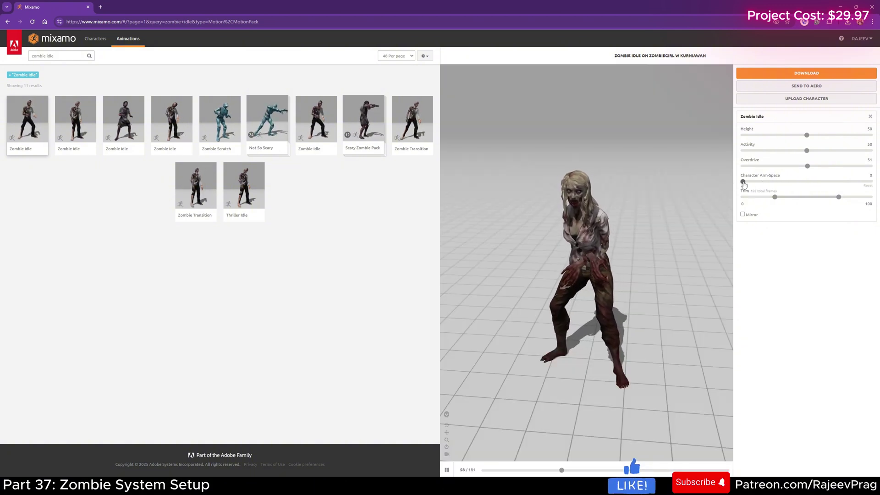
pyautogui.moveTo(744, 184); pyautogui.dragTo(872, 185)
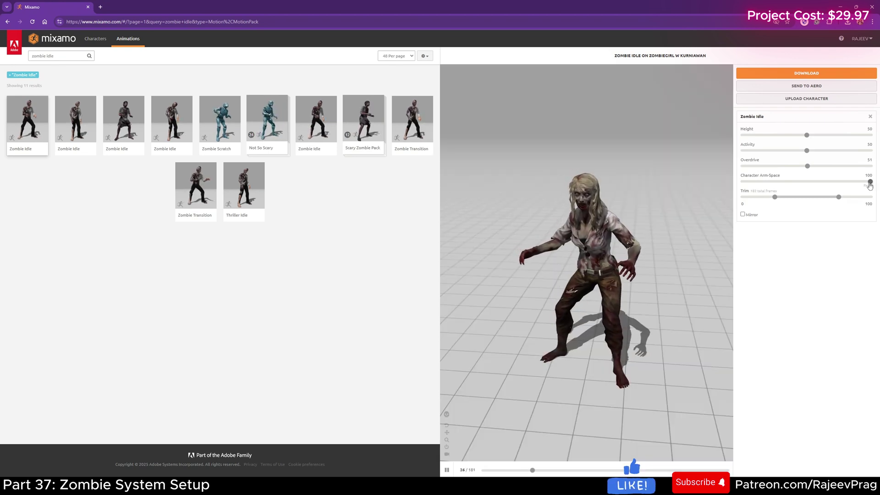
pyautogui.moveTo(870, 182); pyautogui.dragTo(798, 181)
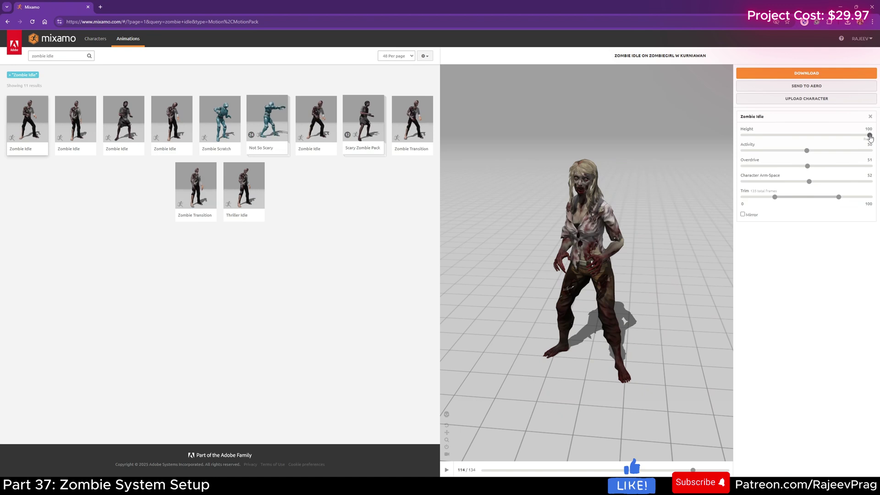
pyautogui.moveTo(738, 136); pyautogui.dragTo(711, 137)
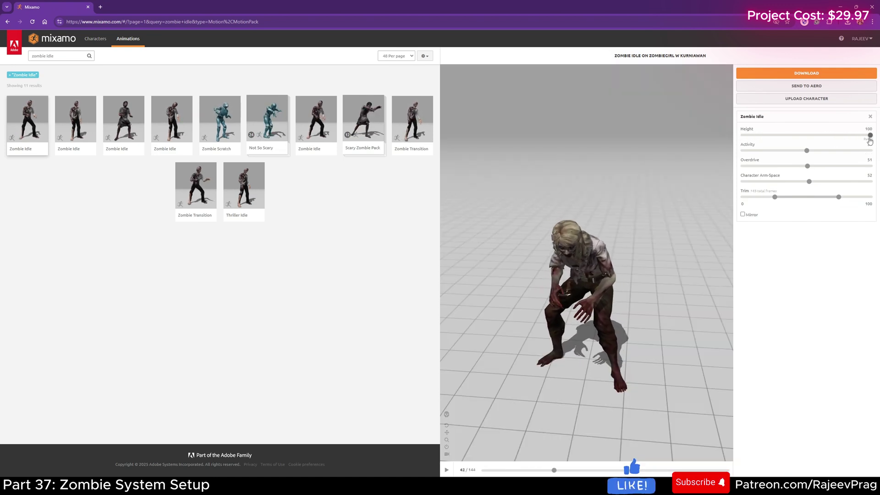
pyautogui.click(807, 136)
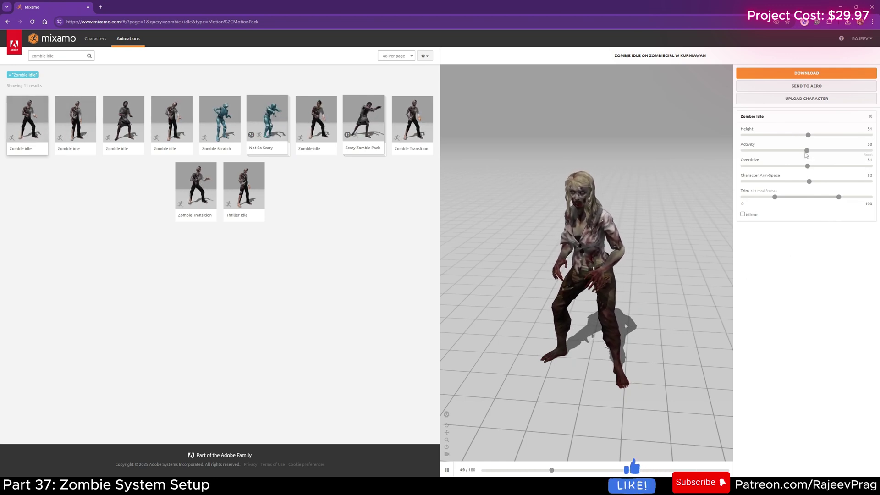
# Step: Download the Zombie Idle animation as FBX Binary at 60 frames per second, without skin
pyautogui.click(806, 73)
pyautogui.click(371, 126)
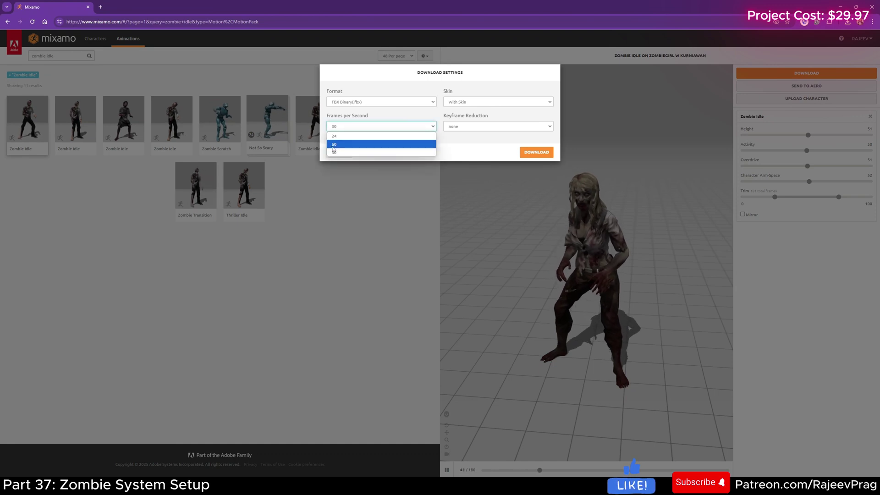
pyautogui.click(353, 149)
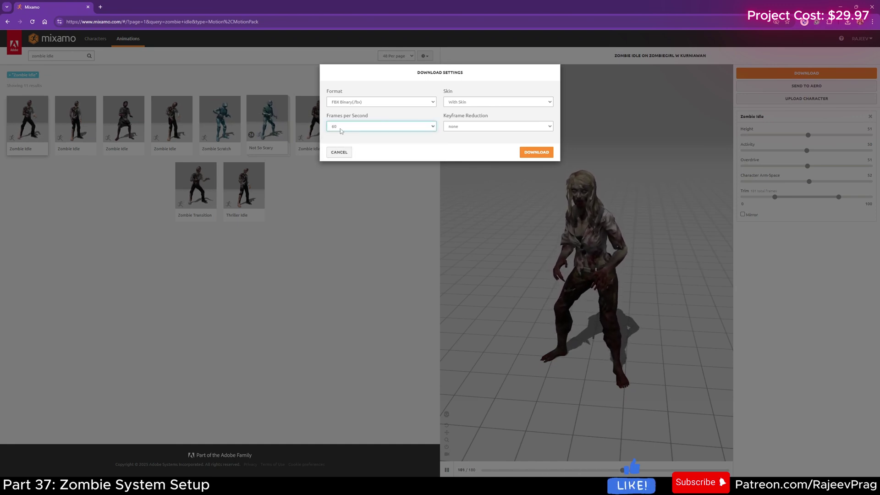
pyautogui.click(457, 104)
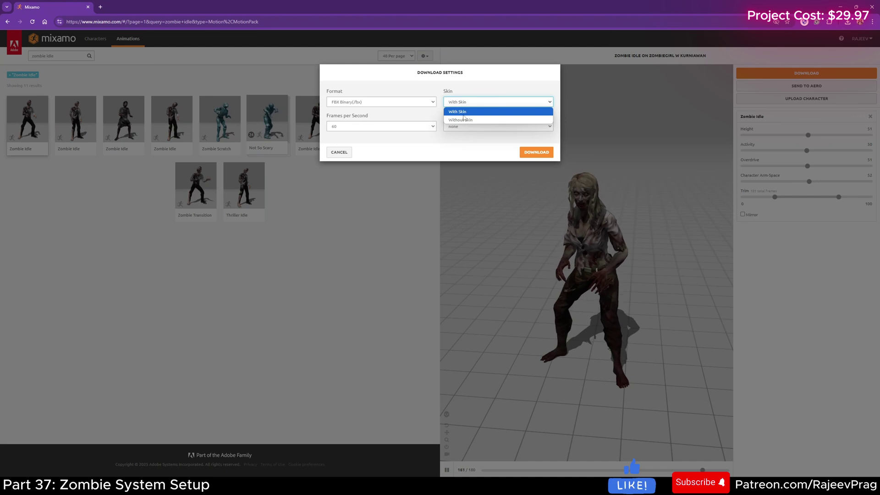
pyautogui.click(462, 122)
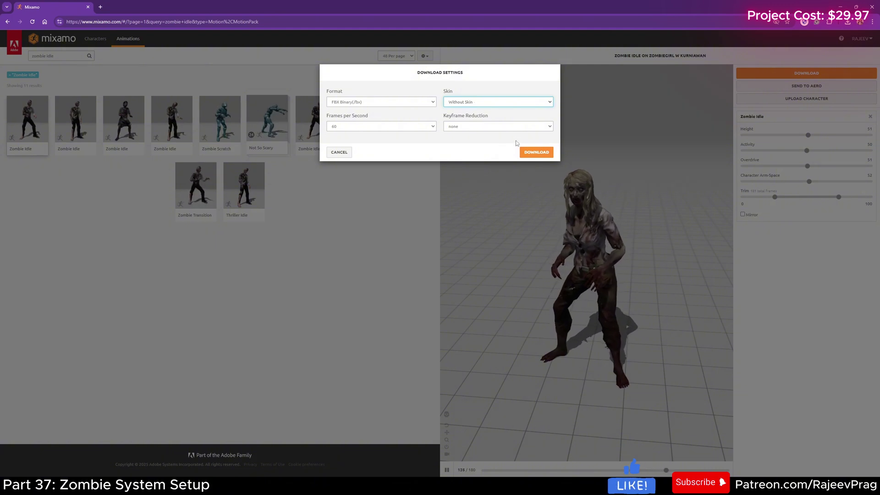
pyautogui.click(533, 151)
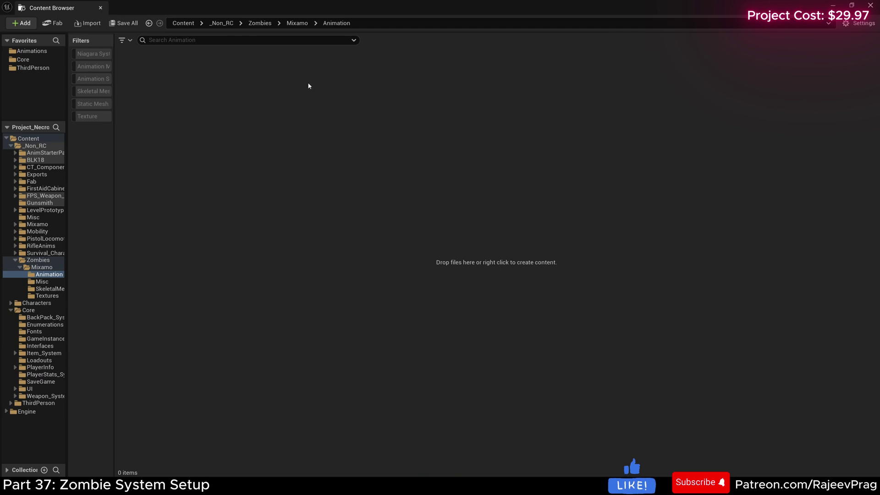
# Step: In Unreal Editor, create a folder named Idle inside the Animation folder and open it
pyautogui.rightClick(286, 96)
pyautogui.click(320, 176)
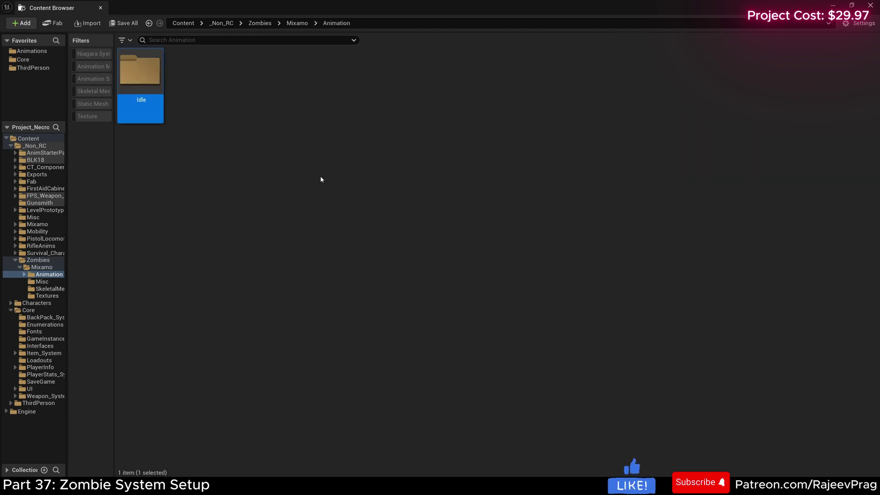
pyautogui.doubleClick(149, 101)
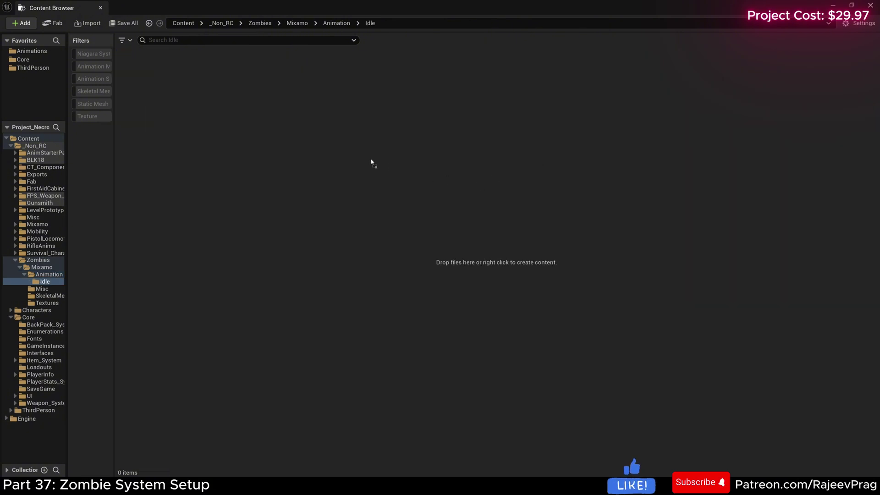
# Step: Import the downloaded Zombie Idle FBX files into the Idle folder, using ZombieGirl_Skeleton as their skeleton
pyautogui.moveTo(371, 163); pyautogui.dragTo(372, 164)
pyautogui.scroll(-2, 518, 268)
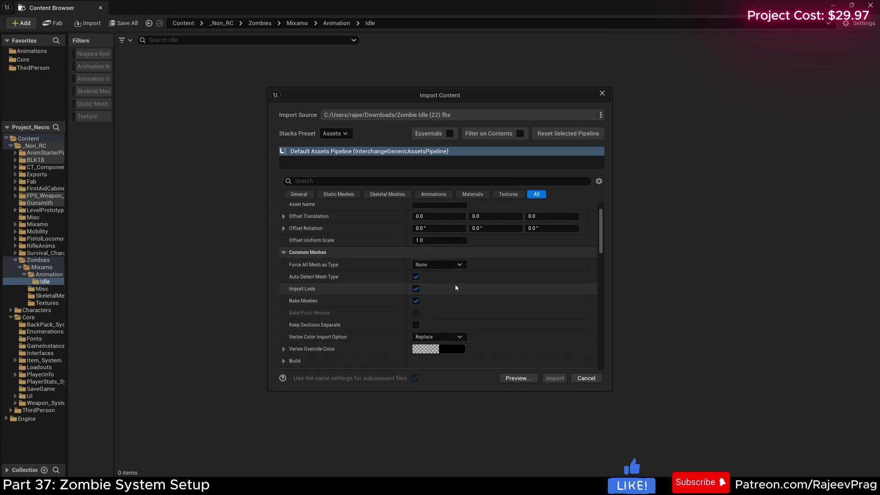
pyautogui.click(383, 193)
pyautogui.scroll(-1, 504, 299)
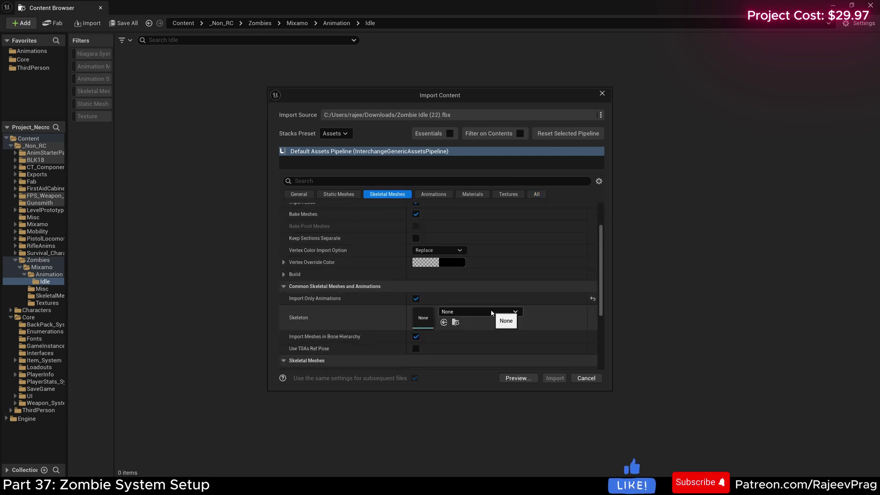
pyautogui.click(504, 312)
pyautogui.scroll(-10, 550, 264)
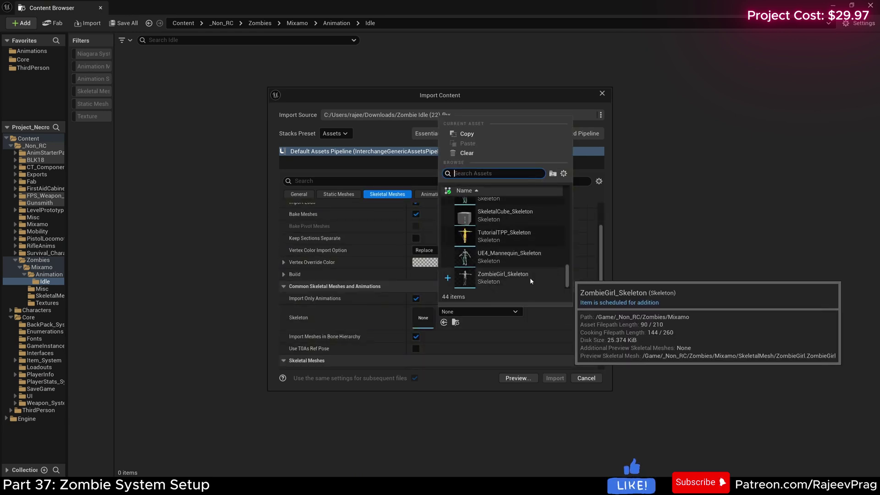
pyautogui.click(507, 279)
pyautogui.scroll(2, 480, 290)
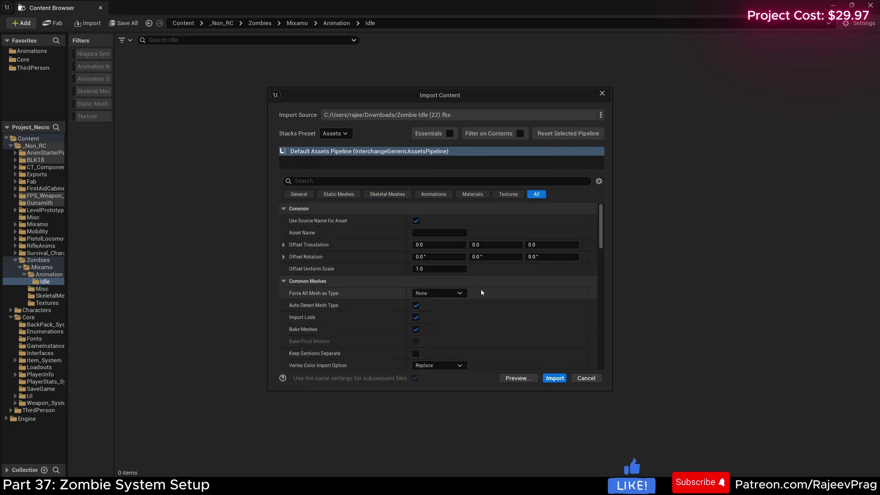
pyautogui.scroll(-5, 493, 290)
pyautogui.scroll(2, 494, 289)
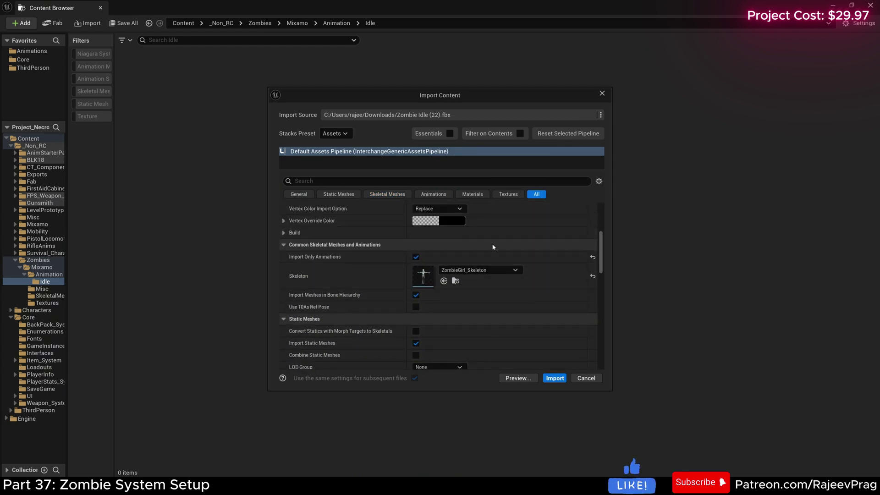
pyautogui.click(554, 378)
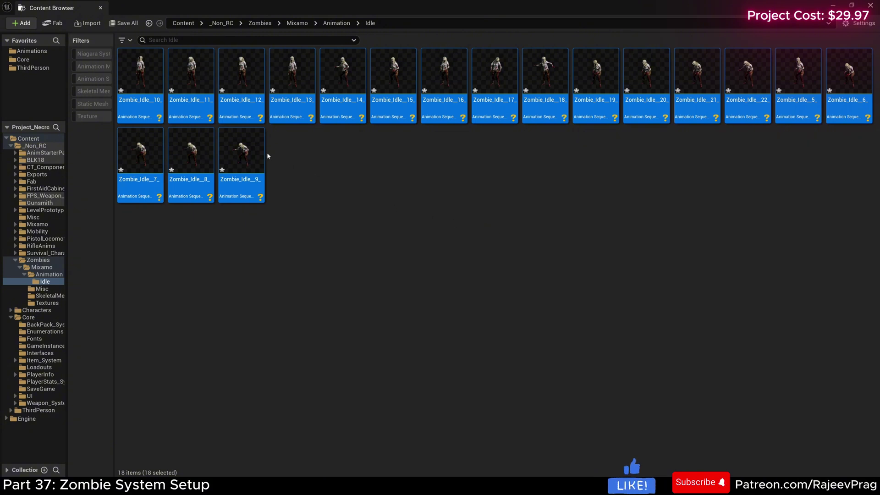
# Step: Preview the Zombie_Idle__12_ animation on the GirlScout, COPZombie and Prisoner_Zombie meshes, and close its editor
pyautogui.doubleClick(247, 99)
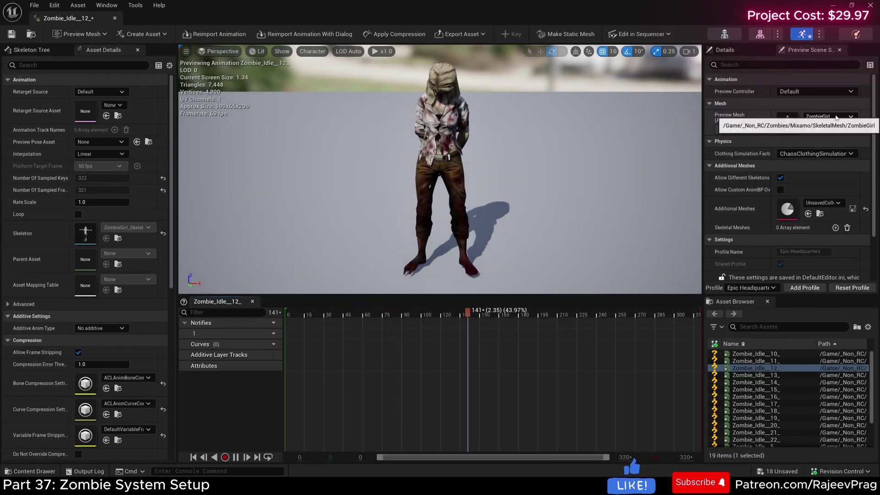
pyautogui.click(815, 118)
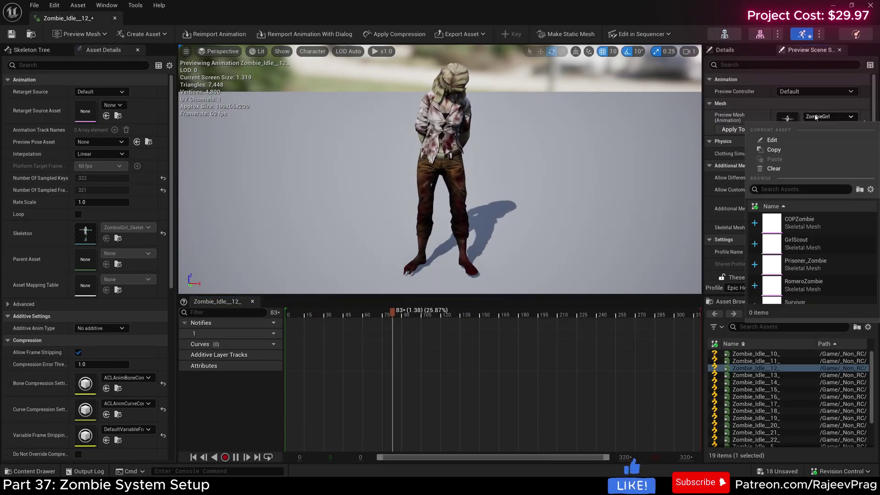
pyautogui.scroll(2, 826, 265)
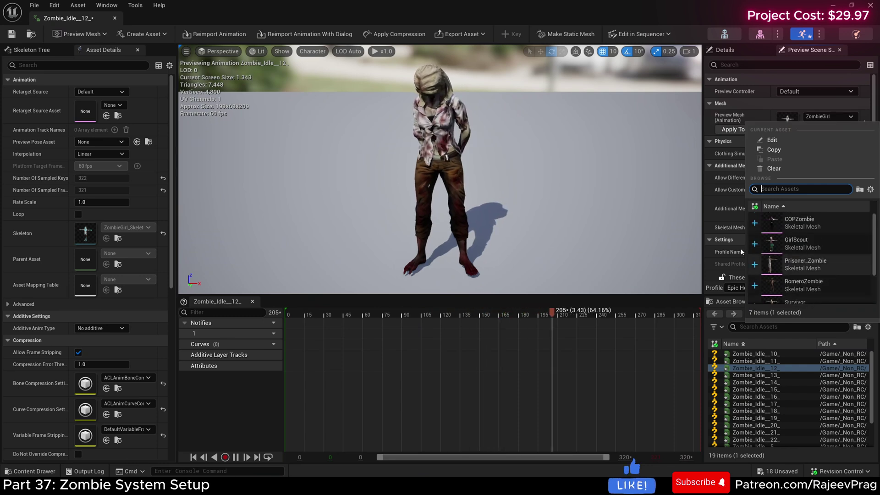
pyautogui.click(806, 242)
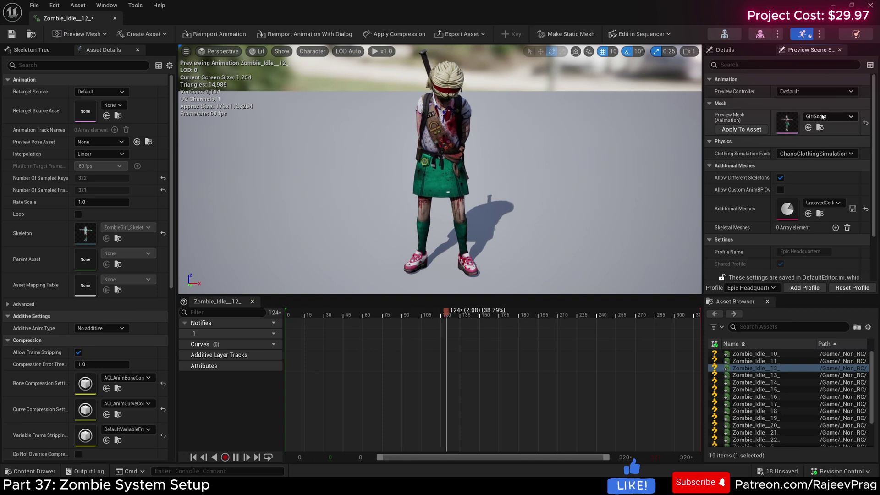
pyautogui.click(827, 116)
pyautogui.click(806, 224)
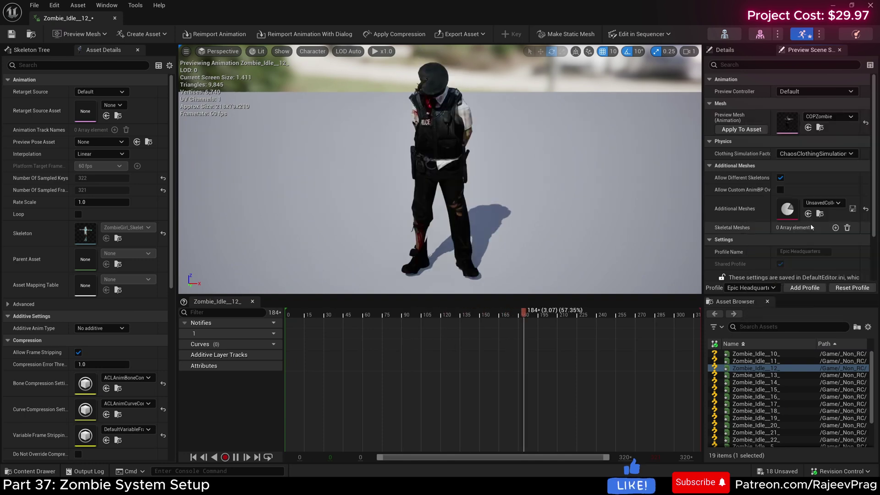
pyautogui.click(827, 117)
pyautogui.click(807, 270)
pyautogui.click(115, 18)
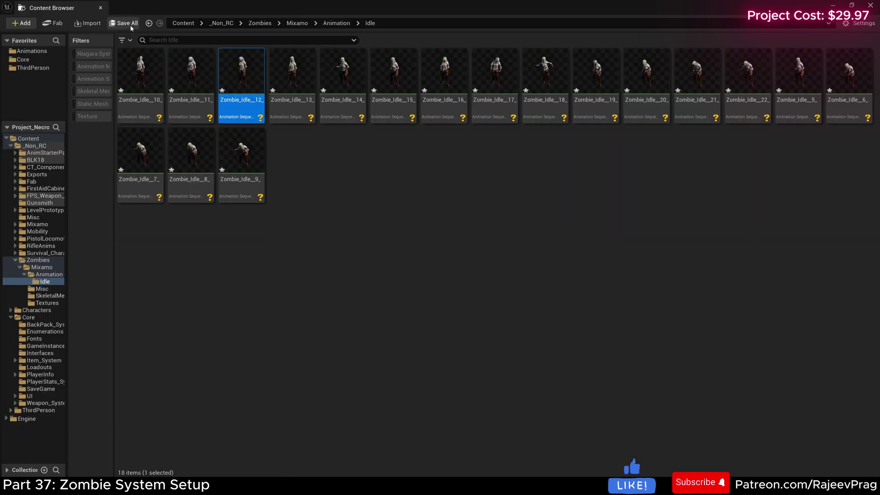
# Step: Save all the imported idle animations, and create a folder named Walk inside the Animation folder
pyautogui.click(124, 23)
pyautogui.click(477, 318)
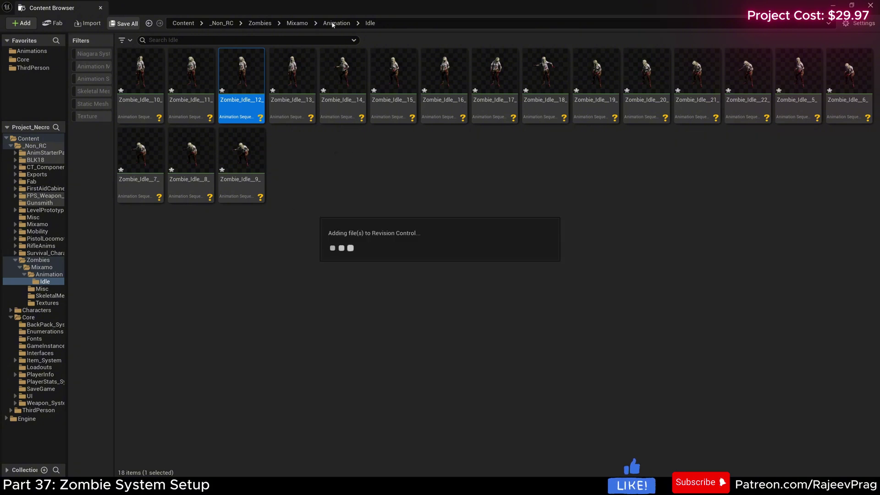
pyautogui.click(335, 22)
pyautogui.rightClick(211, 110)
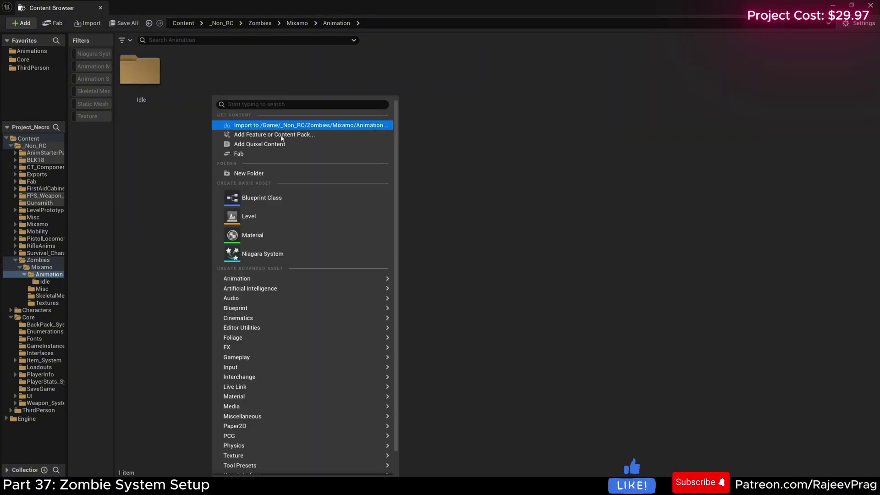
pyautogui.click(258, 172)
pyautogui.write('Walk')
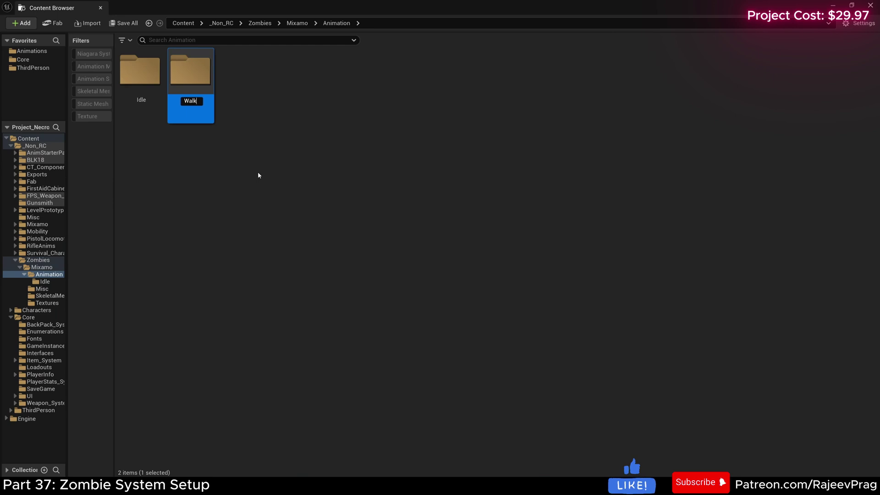
pyautogui.press('Return')
pyautogui.click(312, 185)
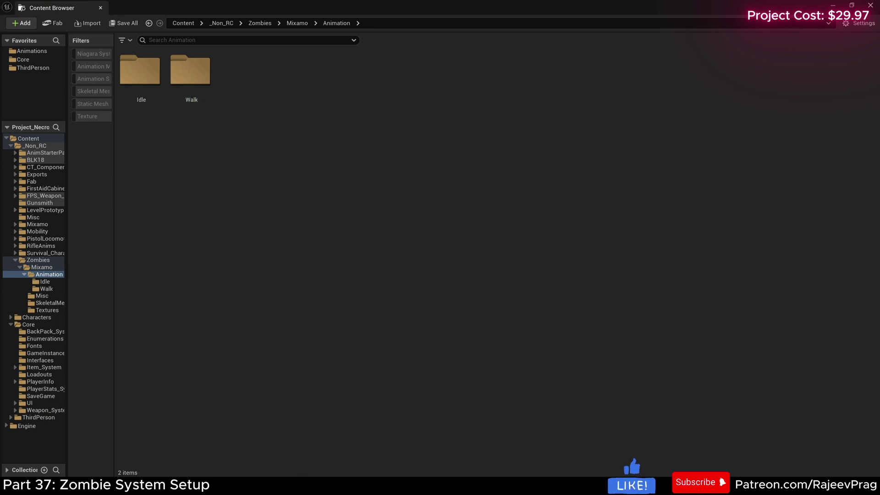
# Step: Switch to Mixamo and enable In Place for the Zombie Walk animation
pyautogui.hotkey('alt', 'Tab')
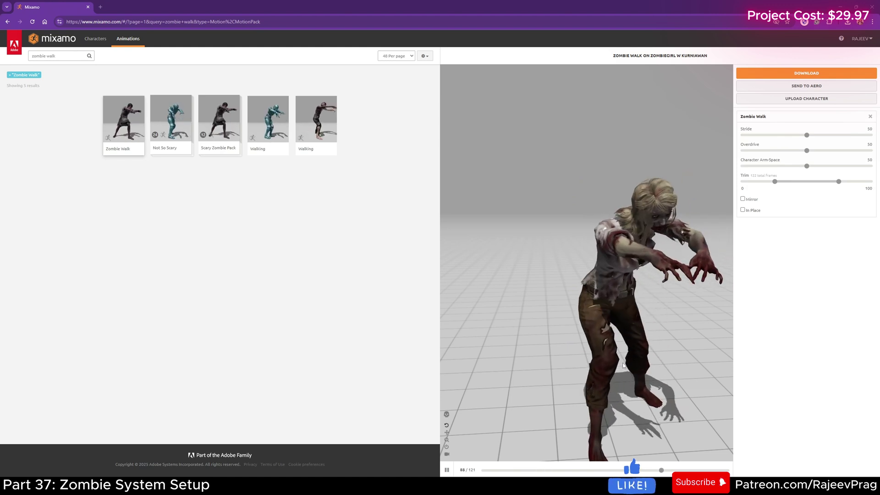
pyautogui.click(742, 210)
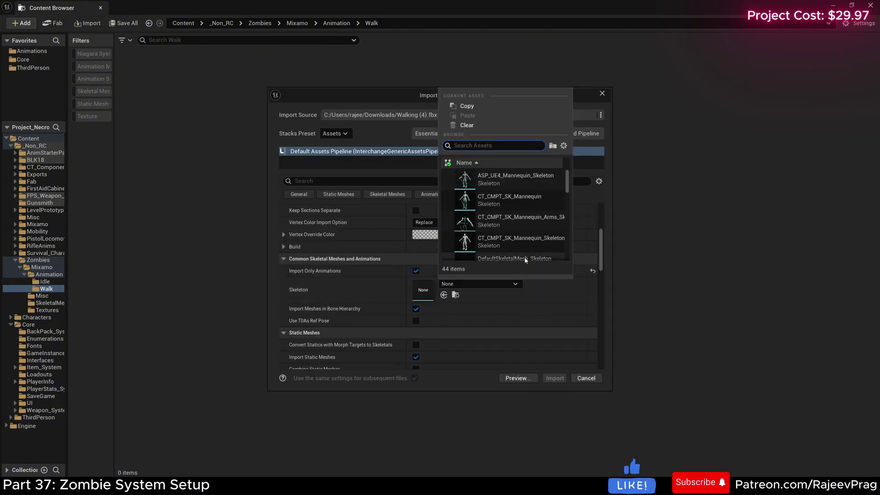
# Step: In Unreal Editor, import the downloaded walking FBX animations into the Walk folder with ZombieGirl_Skeleton as their skeleton
pyautogui.scroll(-10, 522, 229)
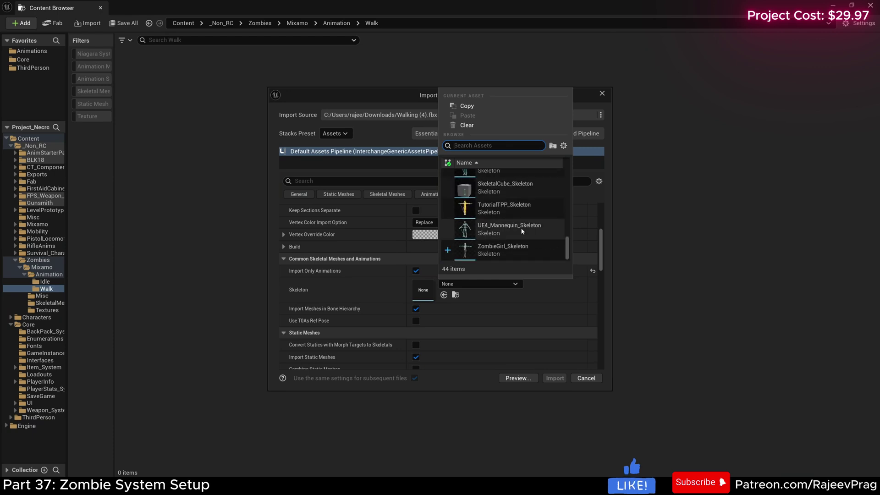
pyautogui.click(510, 256)
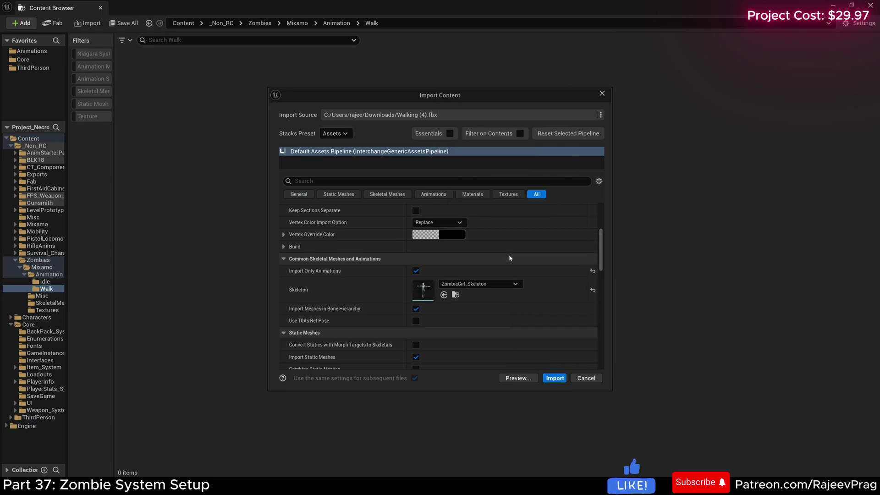
pyautogui.click(554, 377)
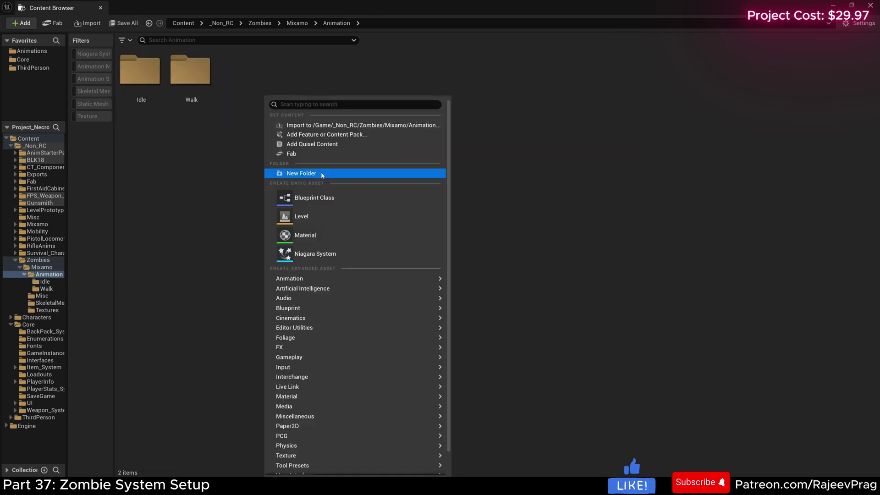
# Step: Create two more folders named Attack and Death inside the Animation folder
pyautogui.click(319, 171)
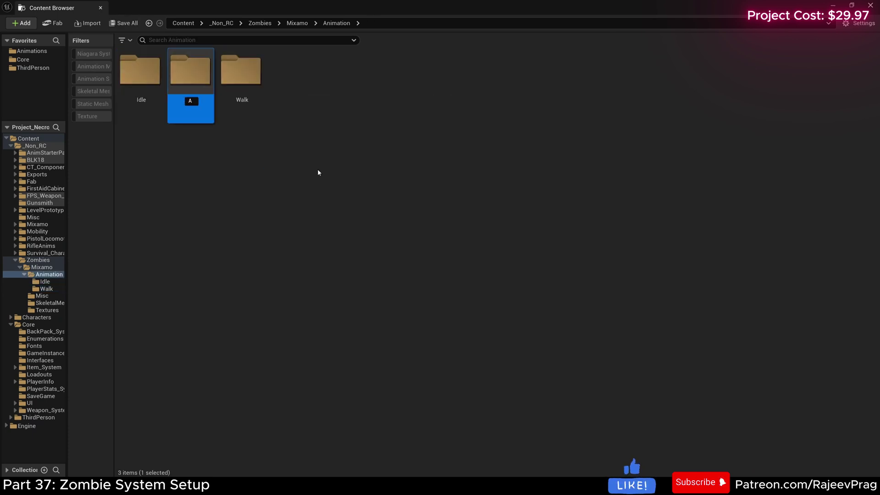
pyautogui.write('Attack')
pyautogui.press('Return')
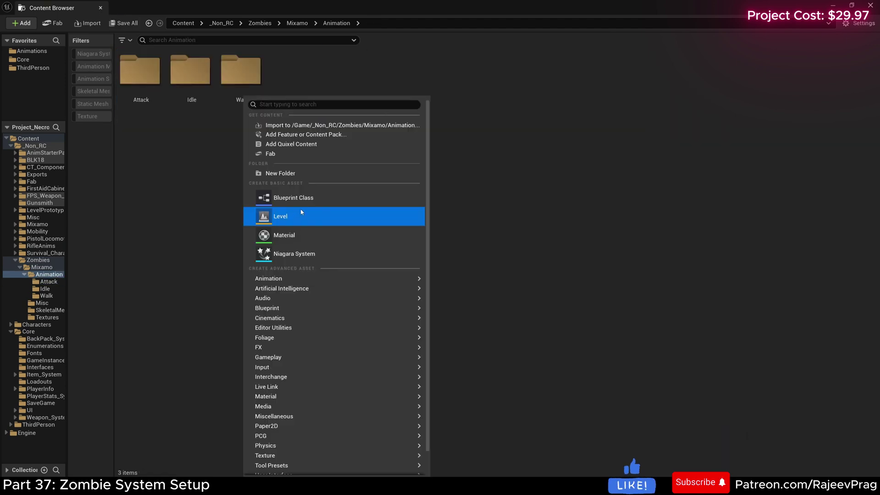
pyautogui.click(292, 173)
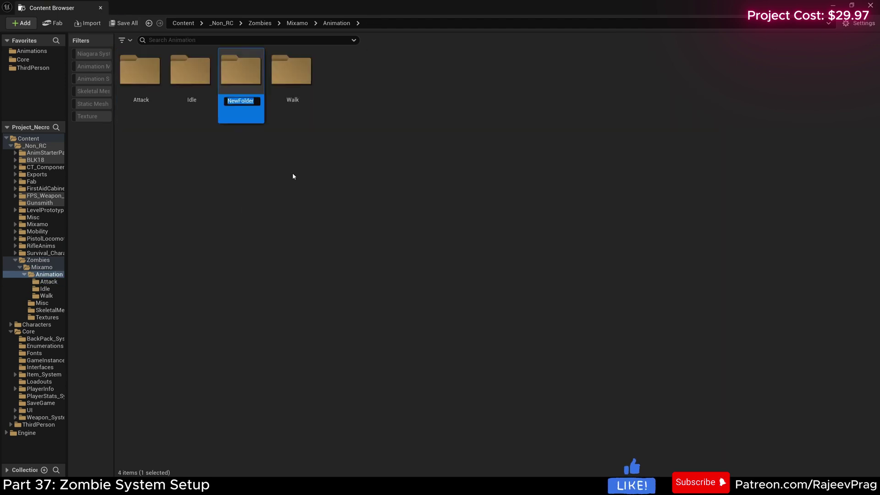
pyautogui.write('Death')
pyautogui.press('Return')
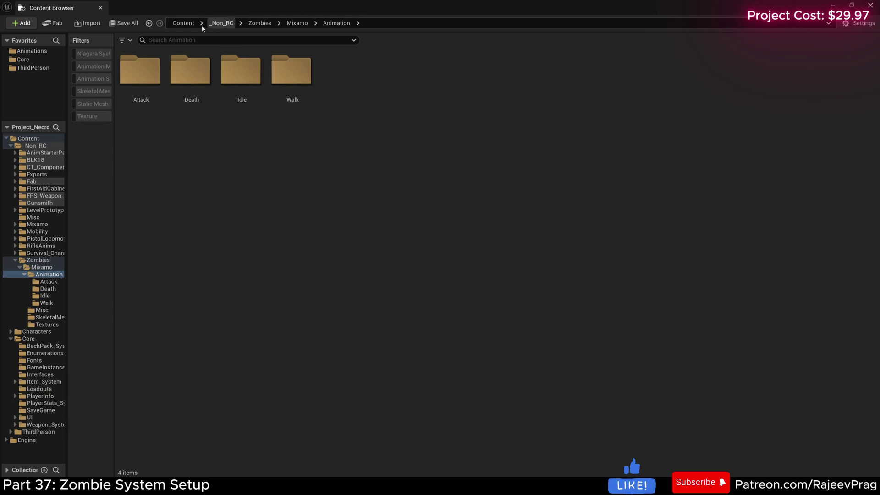
# Step: Create a folder named Enemy_System inside the Core folder
pyautogui.click(23, 60)
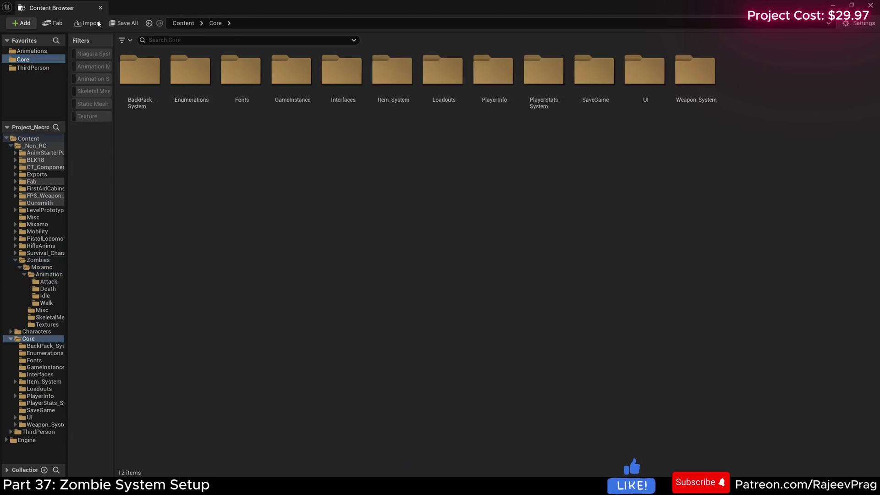
pyautogui.click(21, 23)
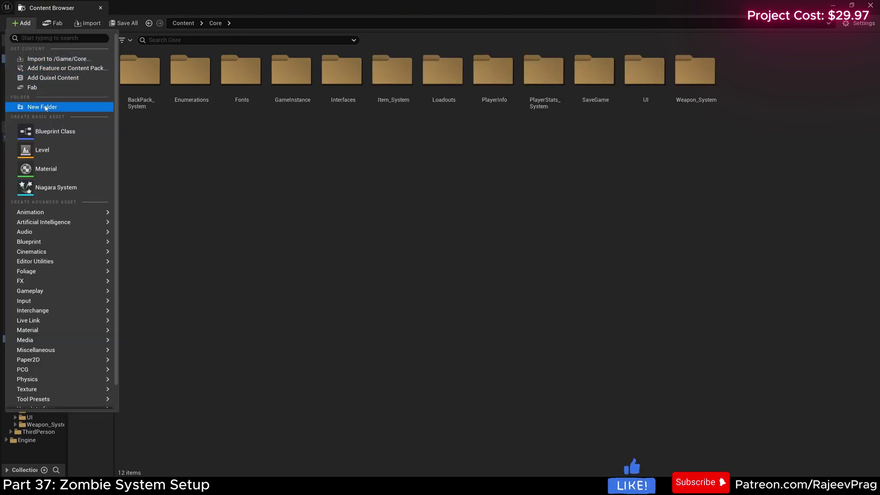
pyautogui.click(32, 106)
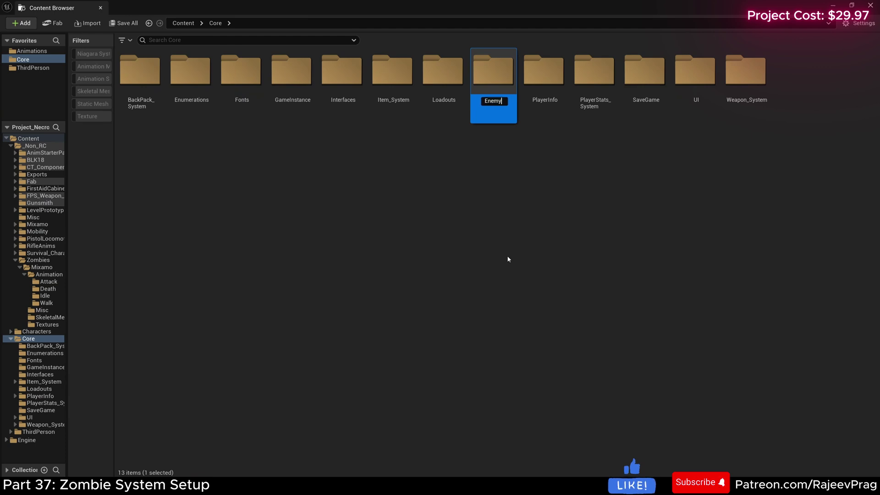
pyautogui.write('Enemy_System')
pyautogui.press('Return')
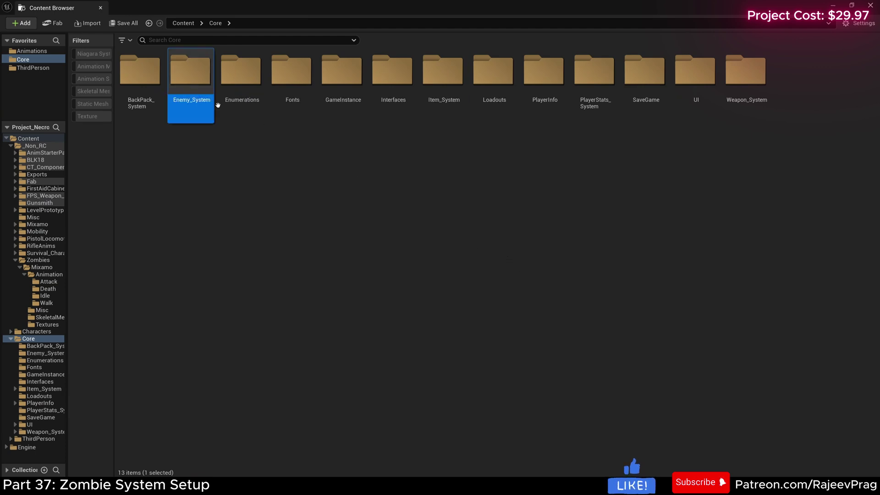
# Step: Create a folder named Database inside the Enemy_System folder
pyautogui.doubleClick(188, 80)
pyautogui.rightClick(186, 141)
pyautogui.click(228, 173)
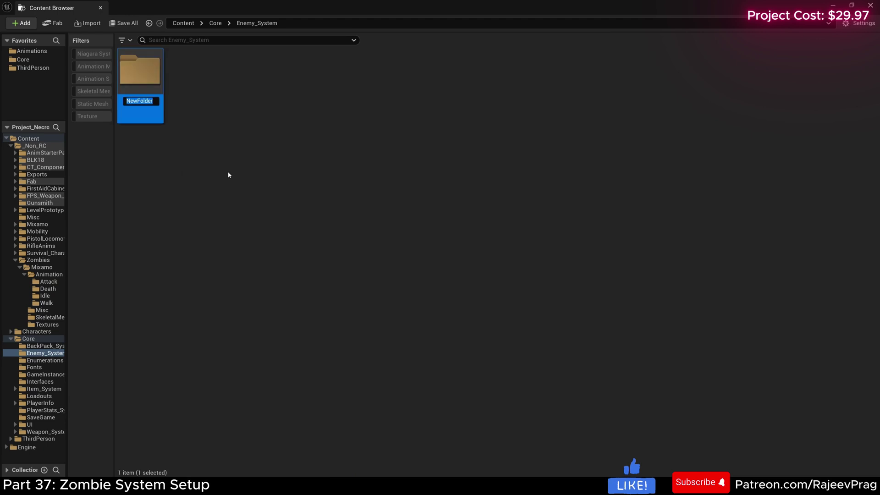
pyautogui.write('Database')
pyautogui.press('Return')
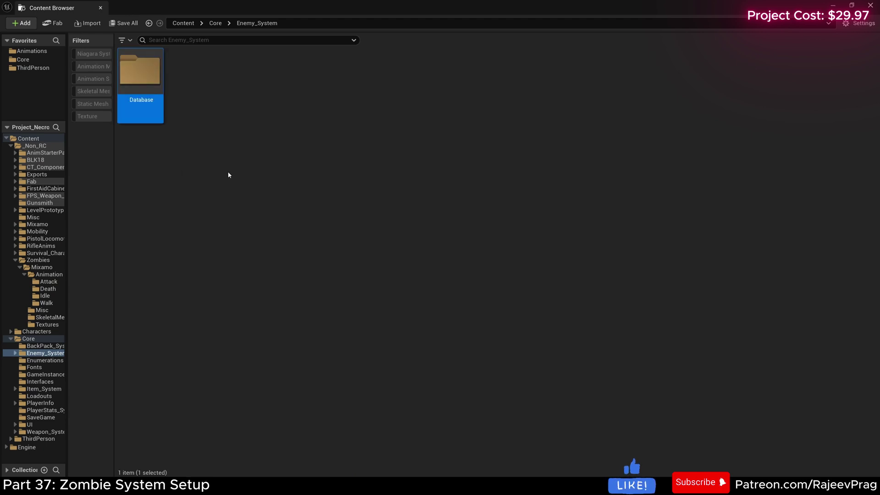
# Step: Create a structure named S_ZombieAnims inside the Database folder
pyautogui.doubleClick(156, 78)
pyautogui.rightClick(174, 96)
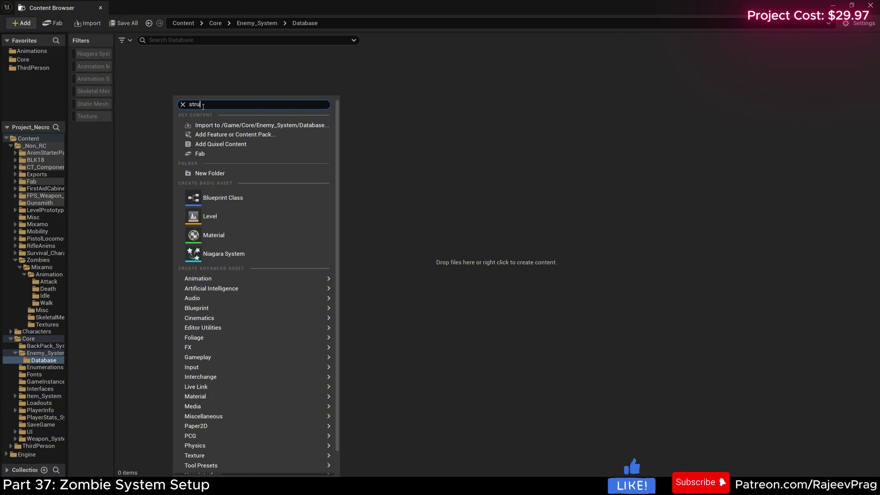
pyautogui.click(214, 126)
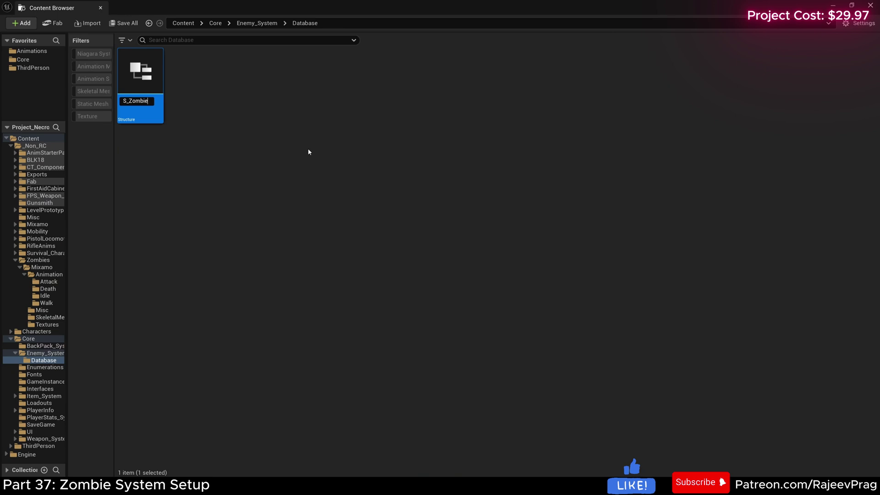
pyautogui.press('Return')
# Step: Name the S_ZombieAnims member variable Animation, set its type to an Anim Sequence object reference, and save the structure
pyautogui.doubleClick(143, 114)
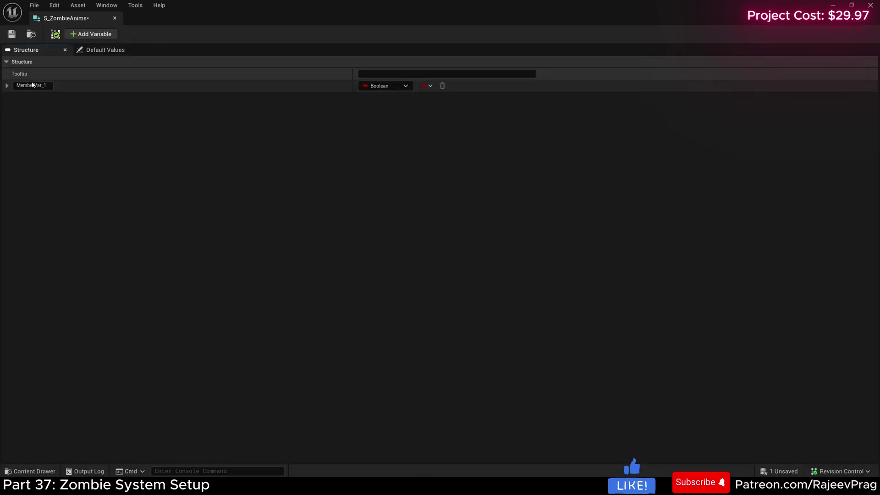
pyautogui.click(386, 86)
pyautogui.write('anim')
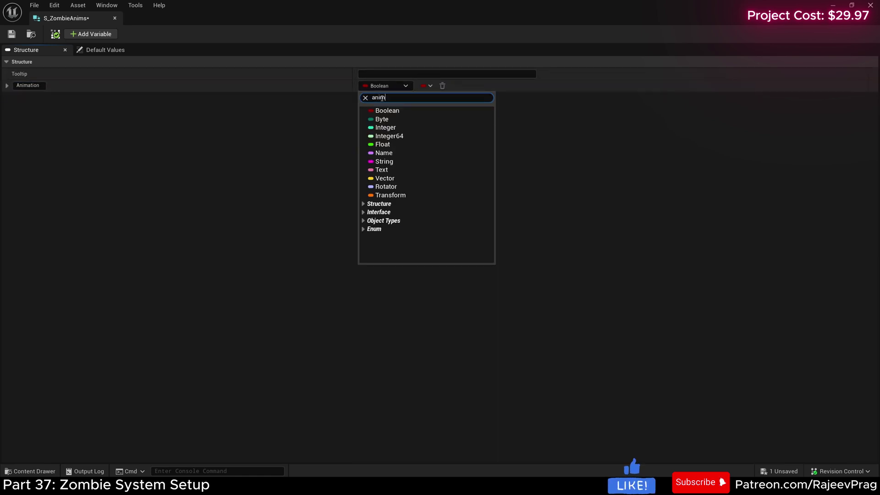
pyautogui.write(' seq')
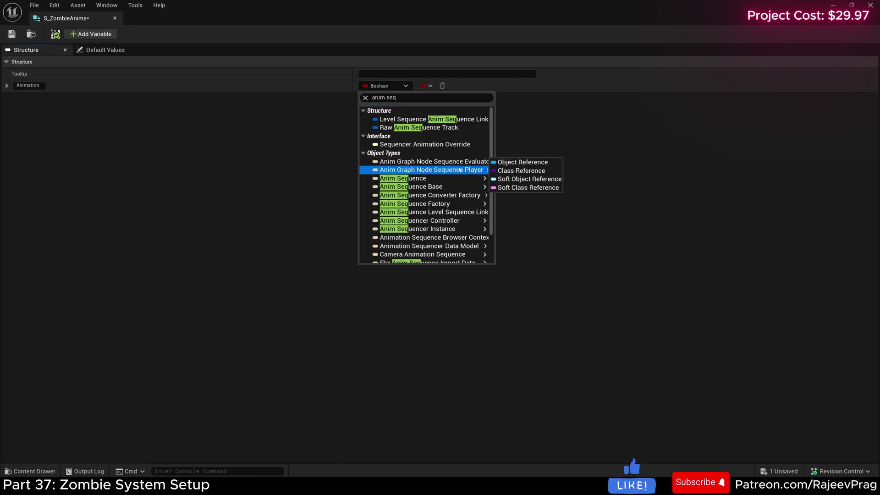
pyautogui.moveTo(436, 179)
pyautogui.click(508, 179)
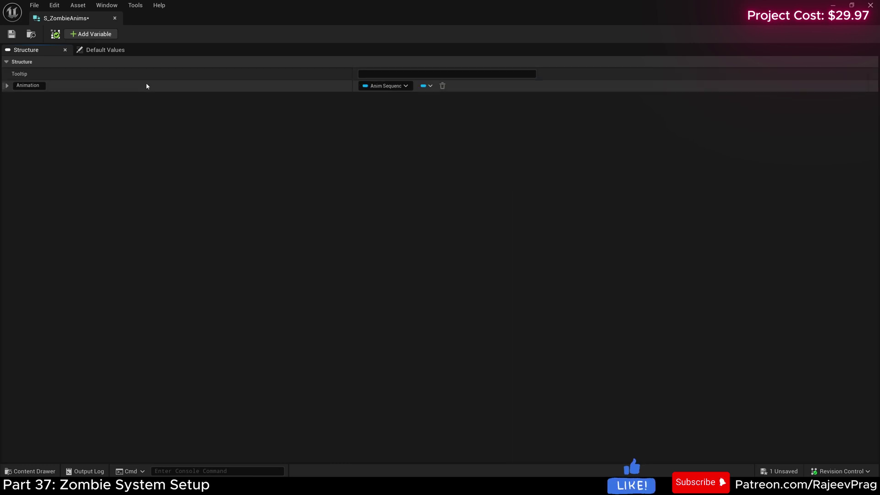
pyautogui.click(12, 34)
pyautogui.click(115, 19)
# Step: Create a data table named DT_Zombie_Idle in the Database folder, using S_ZombieAnims as the row structure
pyautogui.rightClick(219, 166)
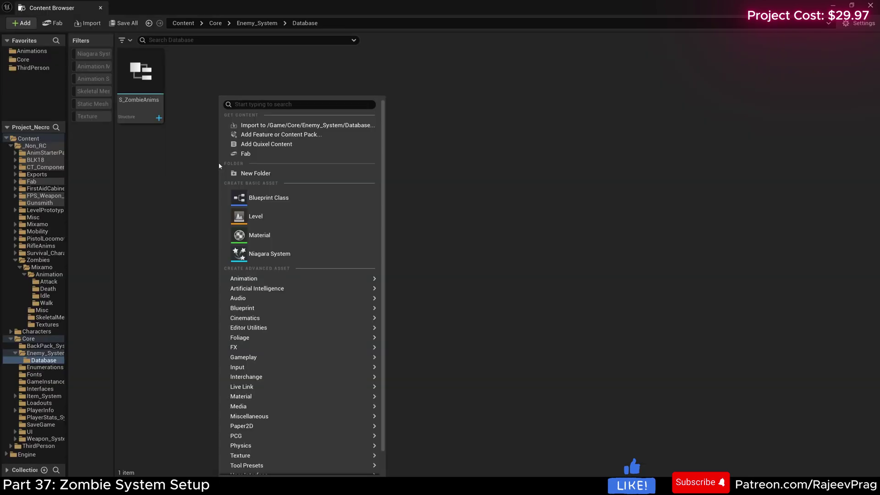
pyautogui.write('data table')
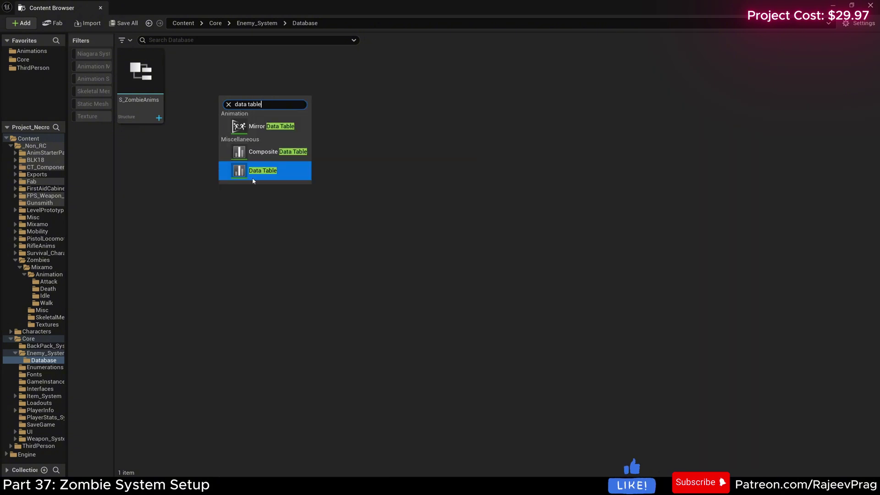
pyautogui.click(252, 176)
pyautogui.click(416, 243)
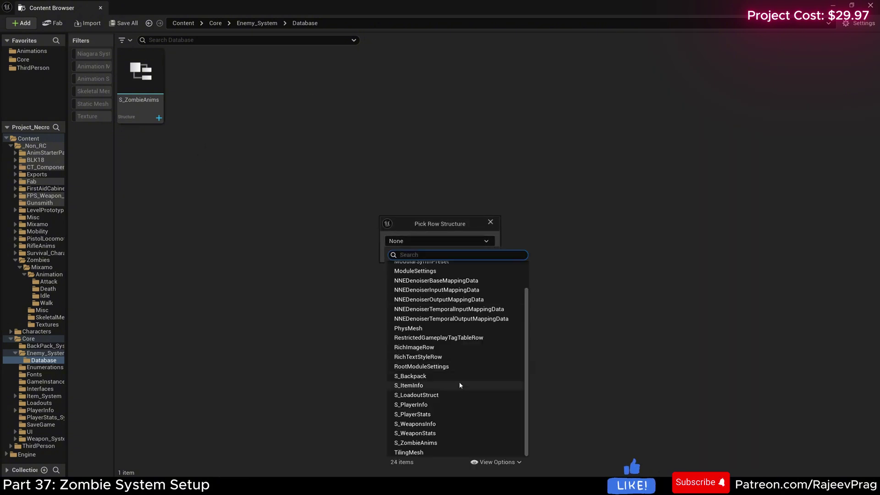
pyautogui.click(426, 443)
pyautogui.click(452, 251)
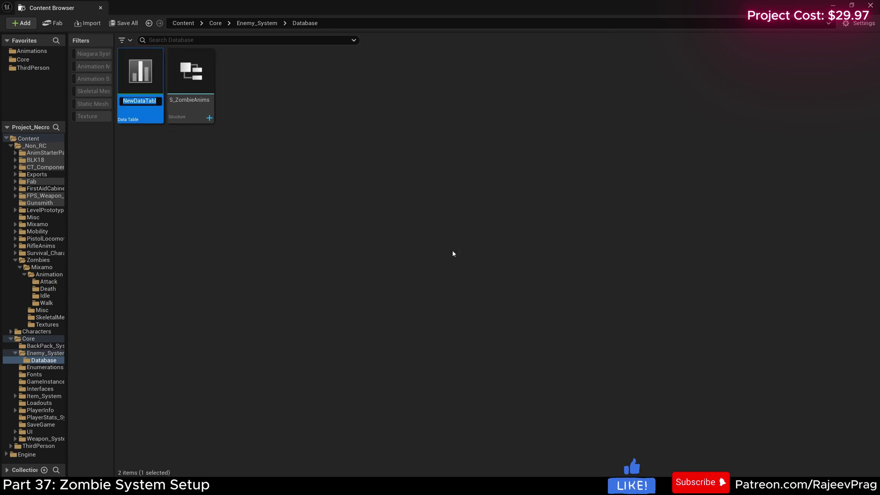
pyautogui.write('DT_')
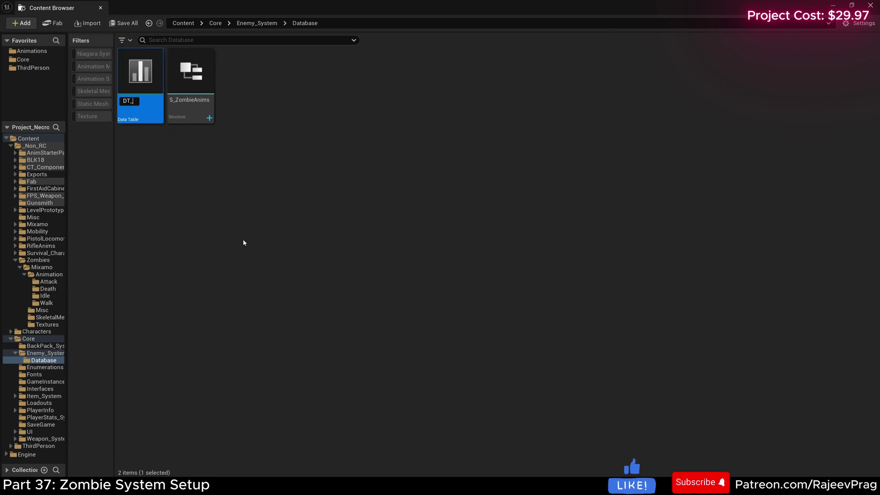
pyautogui.write('Zombie_')
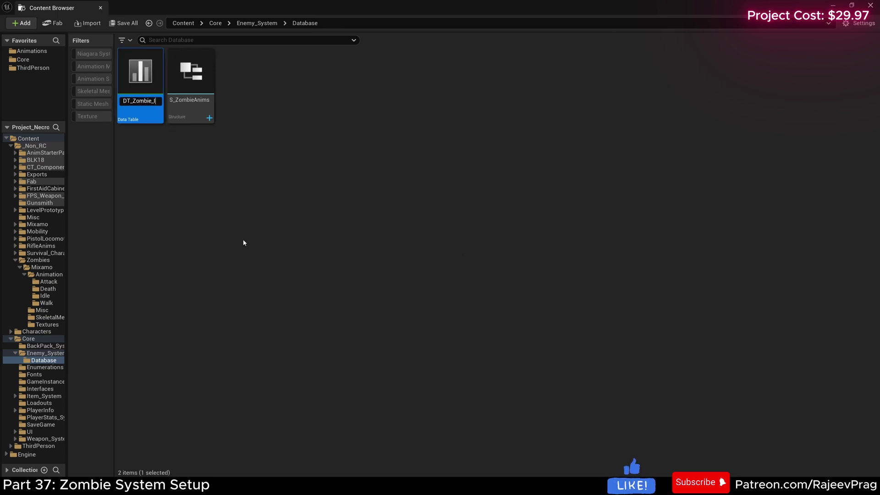
pyautogui.write('Idle')
pyautogui.press('Return')
# Step: Open the DT_Zombie_Idle data table and add its first row
pyautogui.doubleClick(145, 55)
pyautogui.click(115, 33)
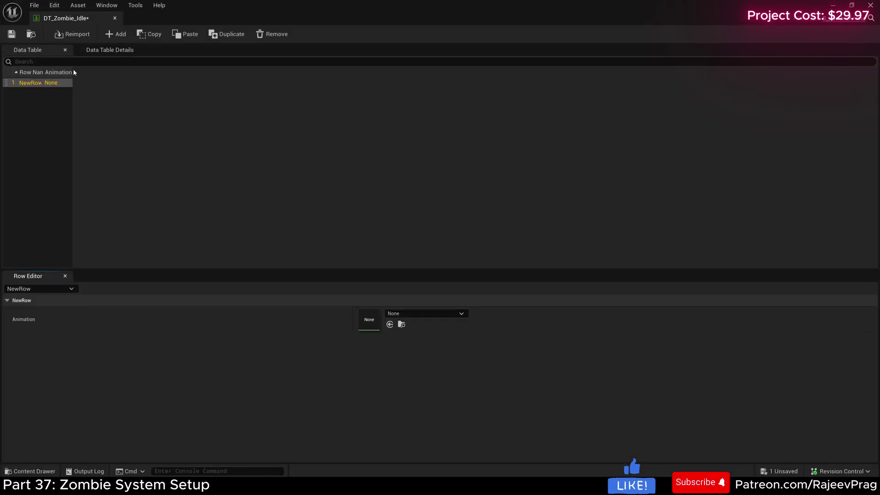
pyautogui.click(414, 187)
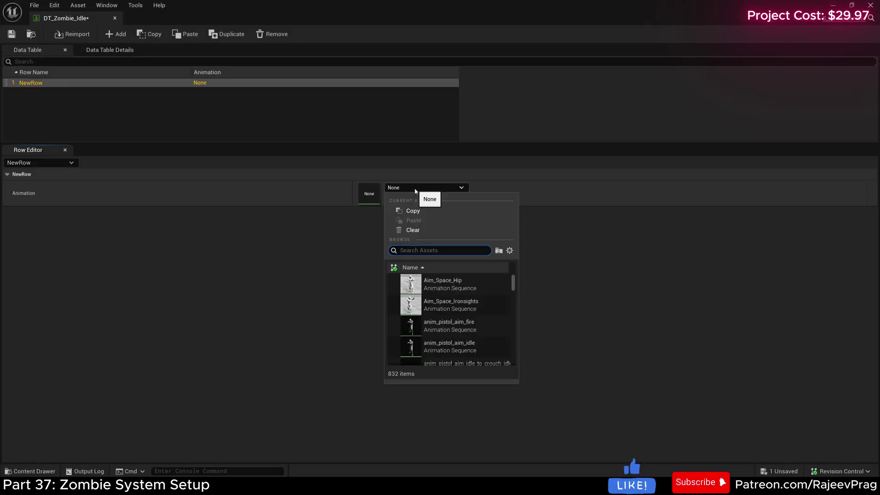
pyautogui.click(23, 440)
# Step: Batch rename all animations in the Mixamo zombie Idle folder to Z_Idle_ with auto-incremented numbering starting at 1
pyautogui.click(31, 471)
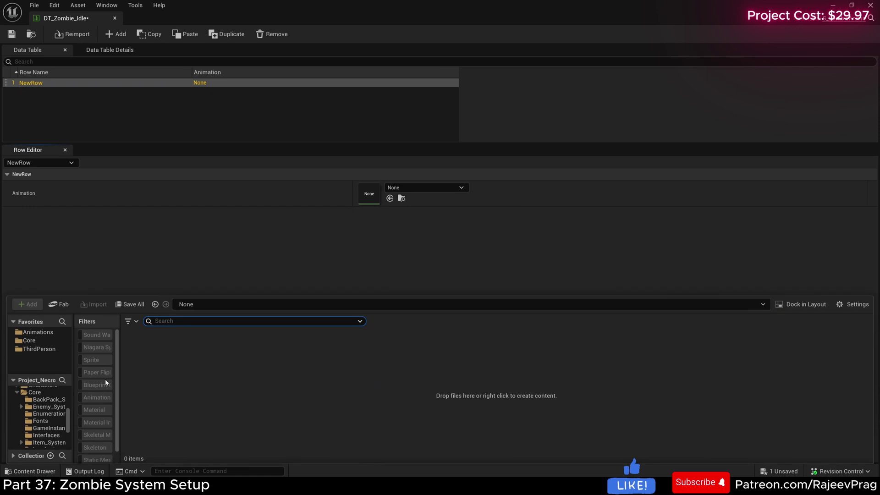
pyautogui.scroll(-5, 44, 415)
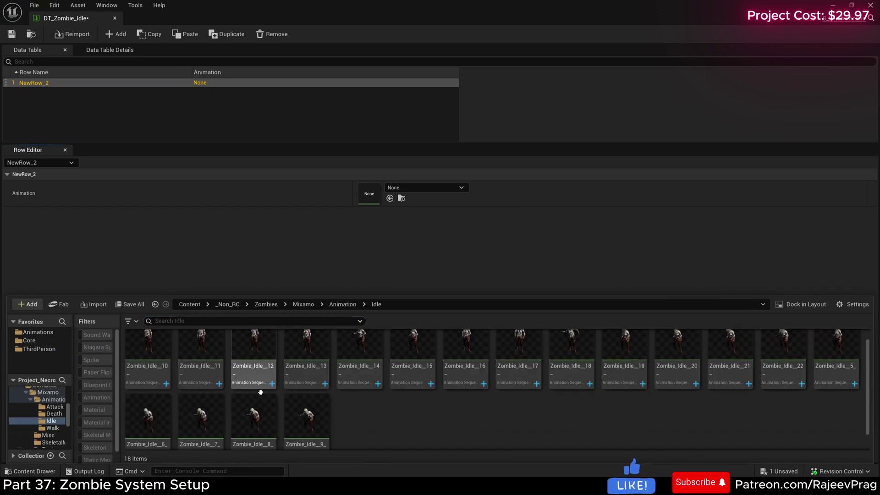
pyautogui.scroll(-1, 259, 403)
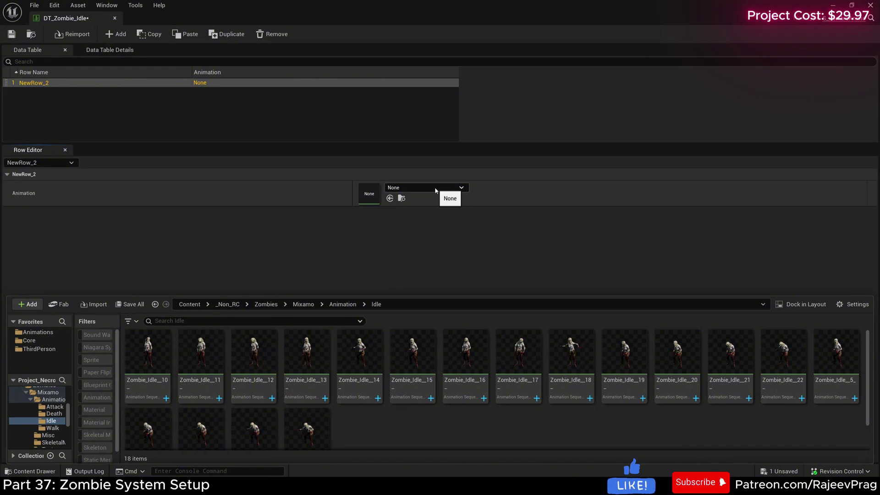
pyautogui.scroll(-1, 373, 427)
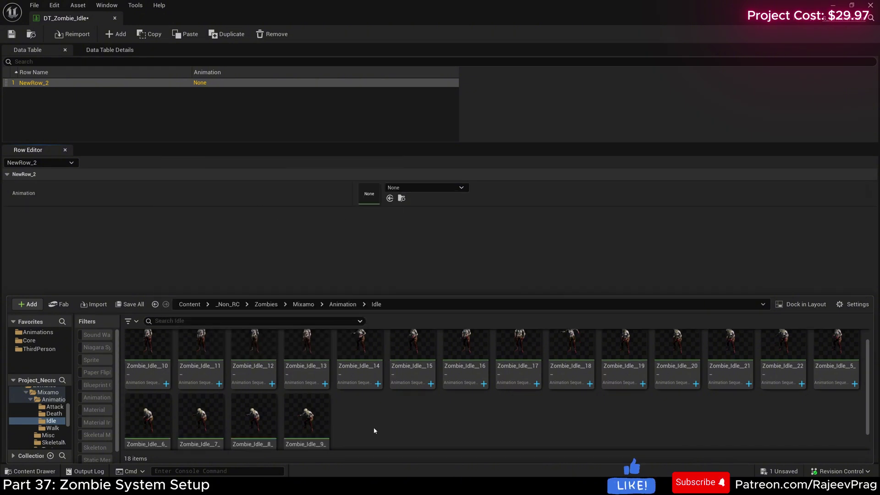
pyautogui.scroll(-1, 373, 427)
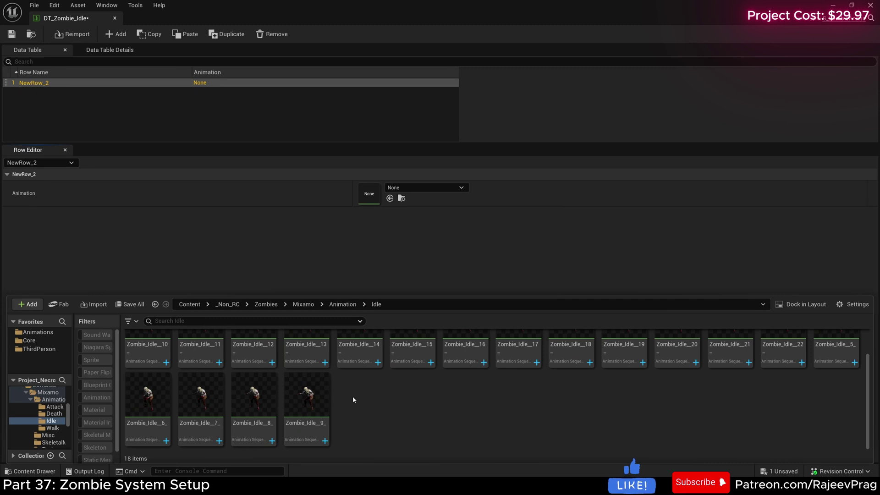
pyautogui.scroll(2, 367, 362)
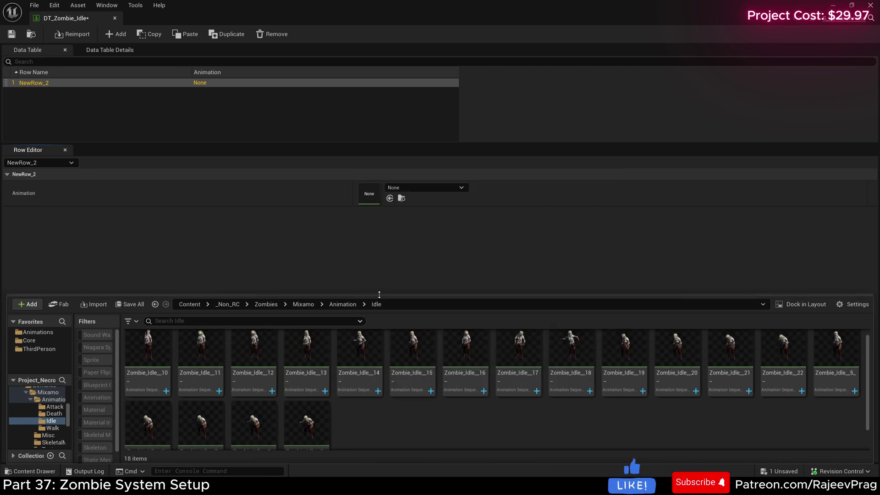
pyautogui.moveTo(379, 294); pyautogui.dragTo(371, 219)
pyautogui.click(147, 286)
pyautogui.keyDown('shift'); pyautogui.click(232, 367); pyautogui.keyUp('shift')
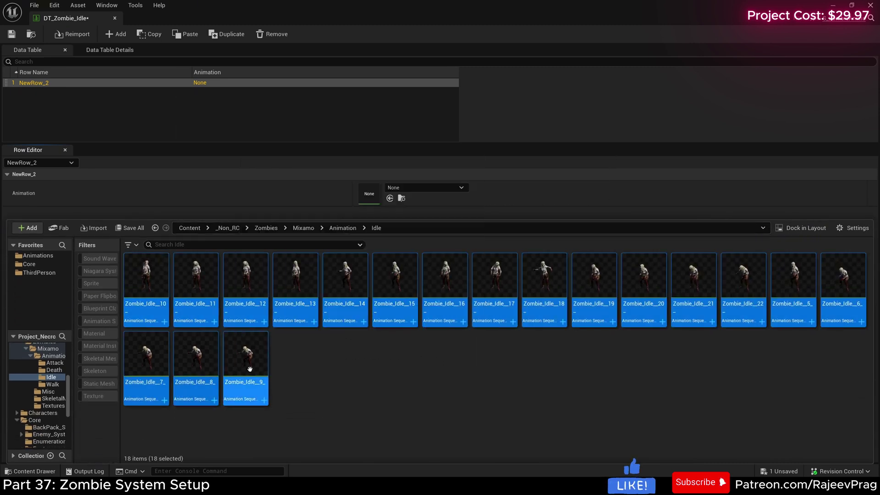
pyautogui.rightClick(251, 368)
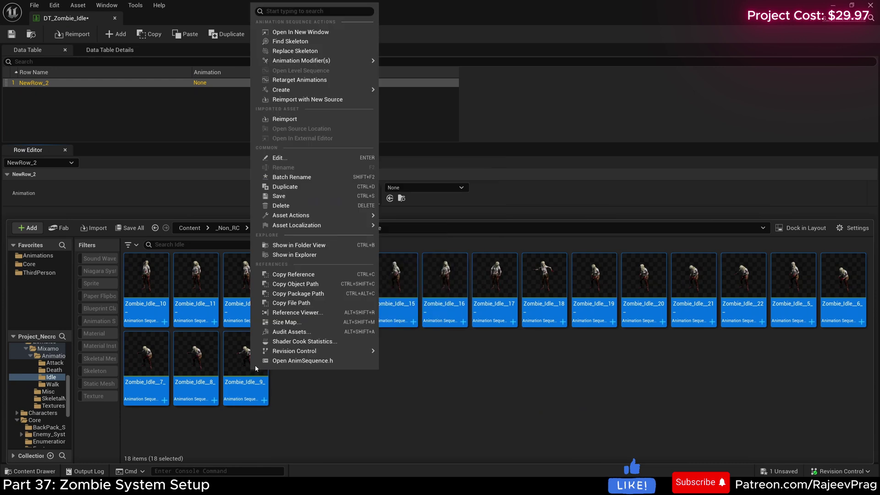
pyautogui.click(296, 177)
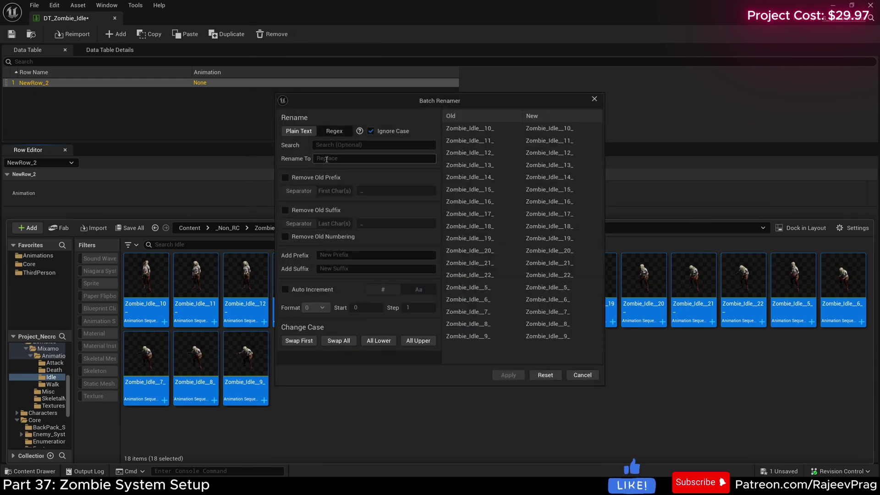
pyautogui.write('Z_Idle_')
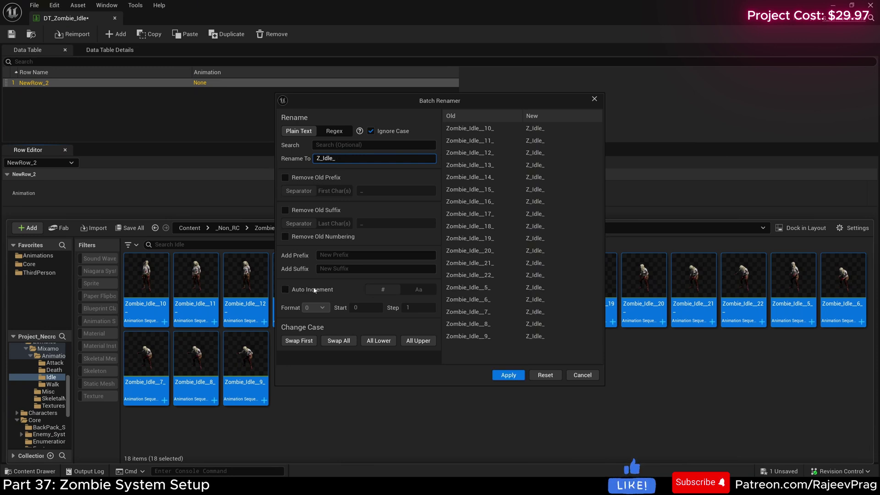
pyautogui.click(284, 290)
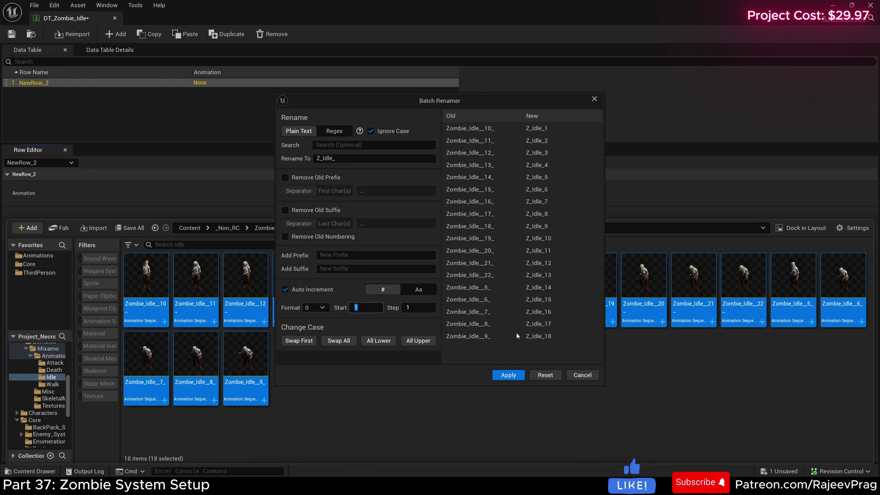
pyautogui.click(516, 374)
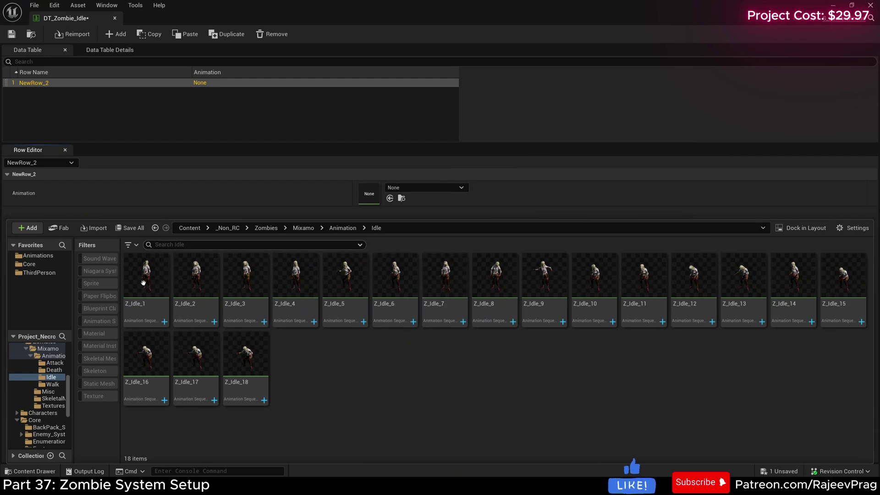
# Step: Assign Z_Idle_1 to the first row, and add further rows holding the animations Z_Idle_2 through Z_Idle_7
pyautogui.moveTo(143, 285); pyautogui.dragTo(392, 193)
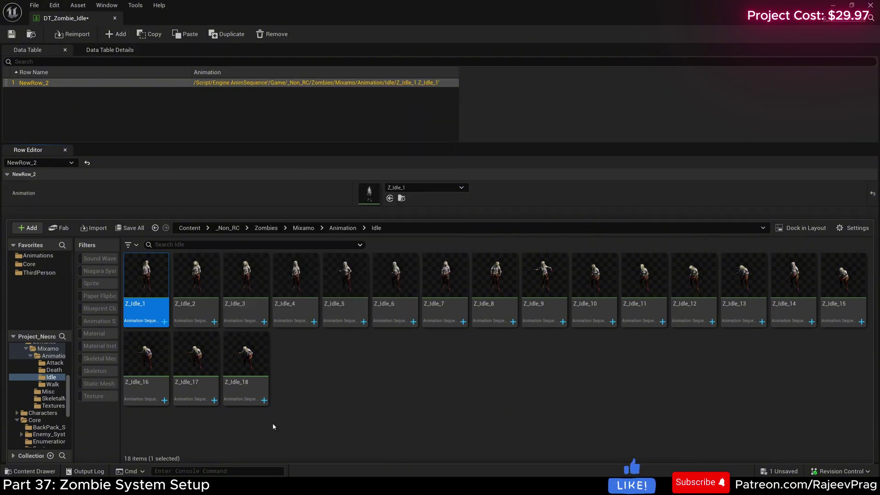
pyautogui.click(114, 35)
pyautogui.click(30, 471)
pyautogui.moveTo(195, 282); pyautogui.dragTo(389, 194)
pyautogui.click(114, 34)
pyautogui.click(30, 471)
pyautogui.moveTo(444, 282); pyautogui.dragTo(379, 193)
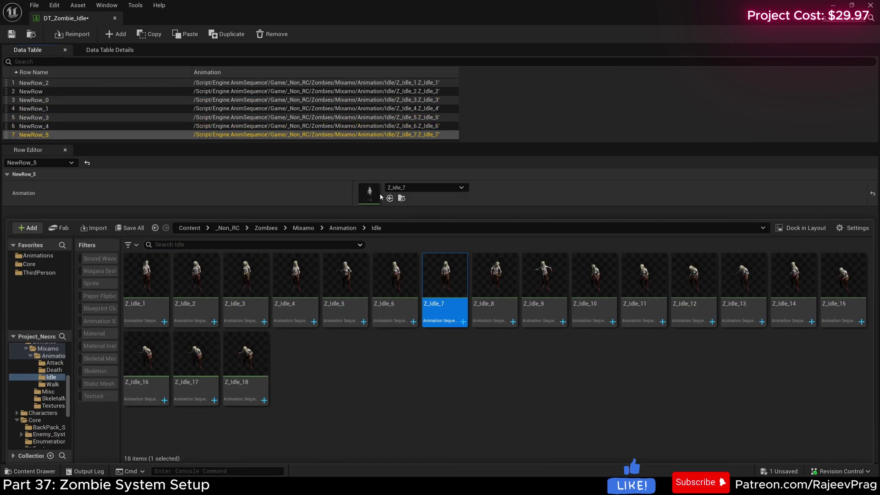
# Step: Add rows holding the animations Z_Idle_8 through Z_Idle_18, and save and close the DT_Zombie_Idle data table
pyautogui.click(115, 35)
pyautogui.moveTo(742, 282); pyautogui.dragTo(395, 203)
pyautogui.click(115, 35)
pyautogui.click(30, 471)
pyautogui.moveTo(246, 357); pyautogui.dragTo(389, 195)
pyautogui.click(237, 196)
pyautogui.moveTo(247, 143); pyautogui.dragTo(257, 356)
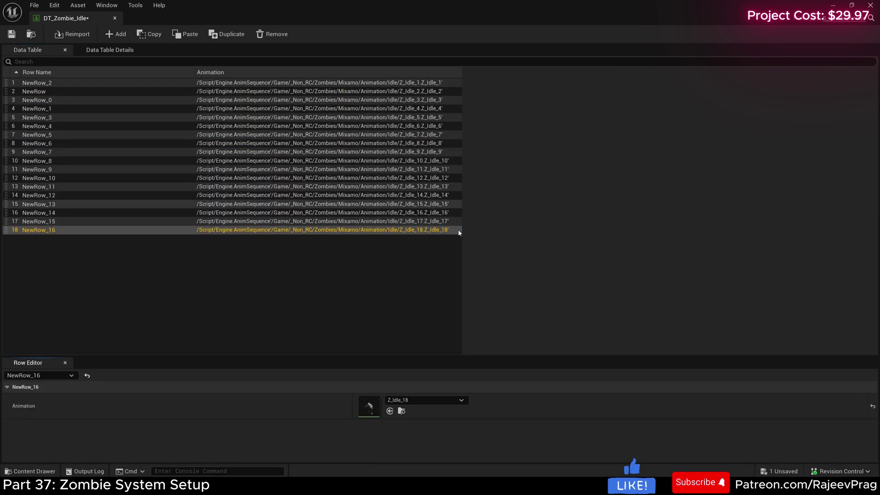
pyautogui.click(11, 34)
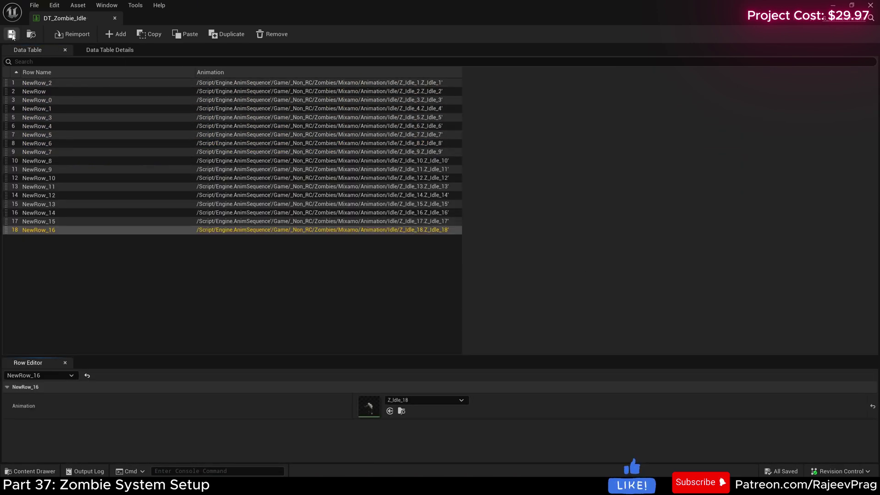
pyautogui.click(115, 19)
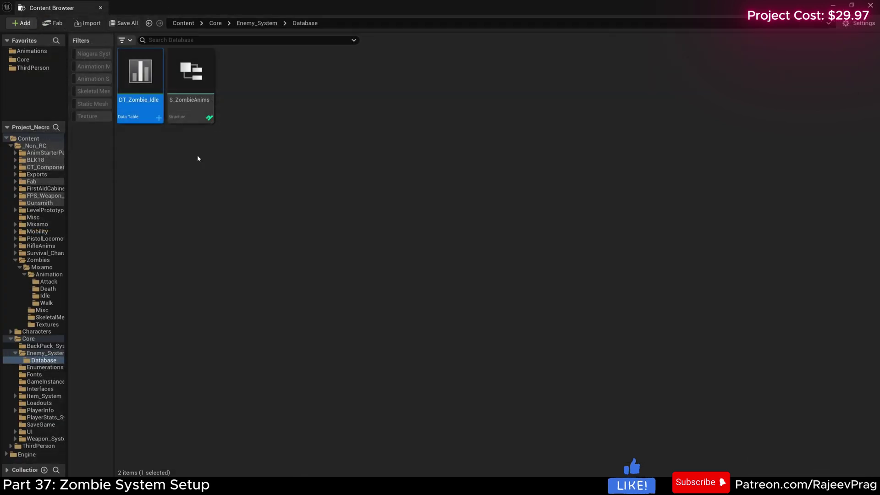
# Step: Create a data table named DT_Zombie_Walk in the Database folder, using S_ZombieAnims as its row structure
pyautogui.click(270, 264)
pyautogui.rightClick(277, 180)
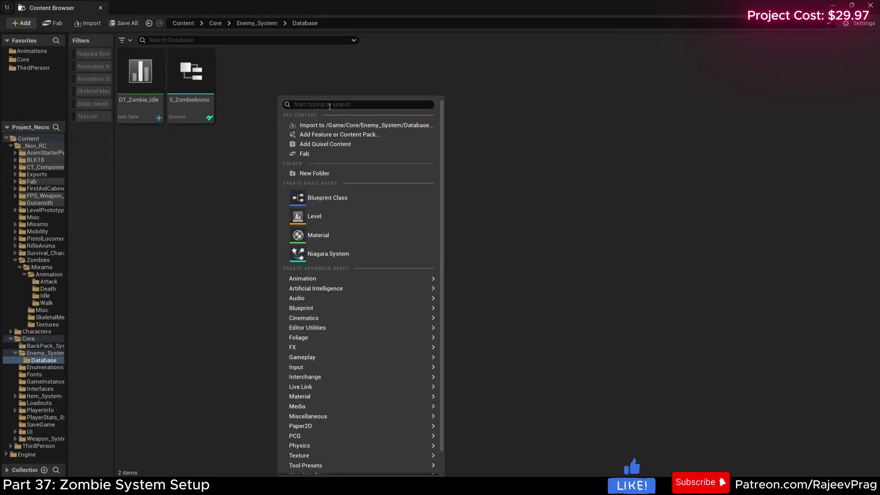
pyautogui.write('data tab')
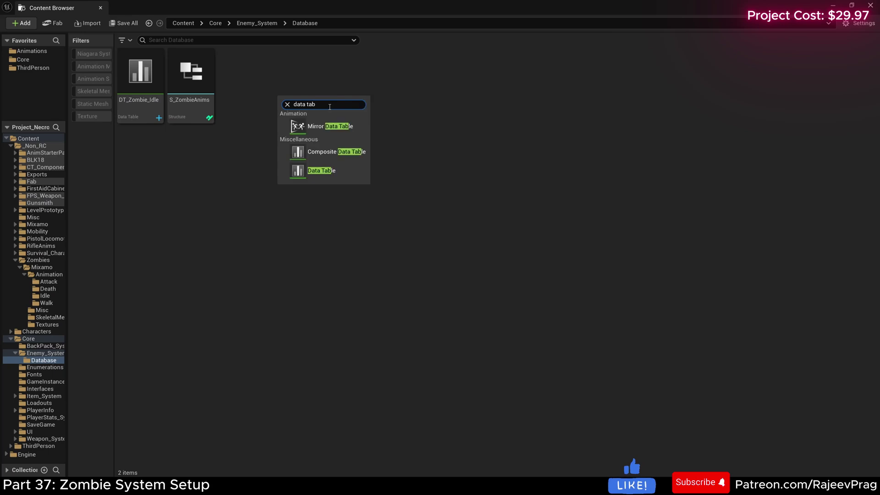
pyautogui.click(344, 176)
pyautogui.click(416, 239)
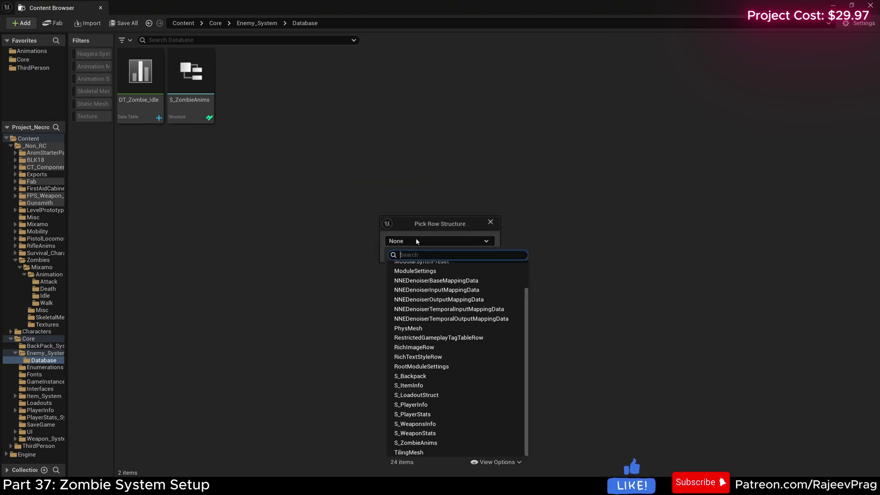
pyautogui.click(419, 444)
pyautogui.click(451, 252)
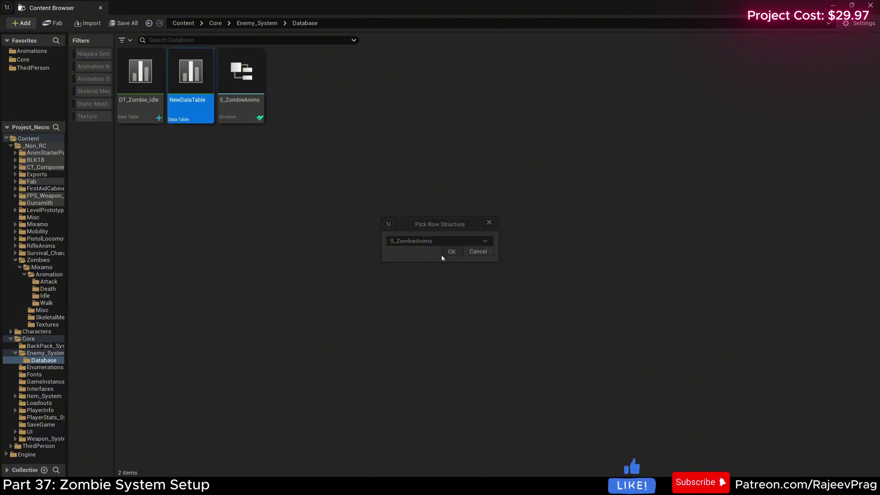
pyautogui.write('DT_')
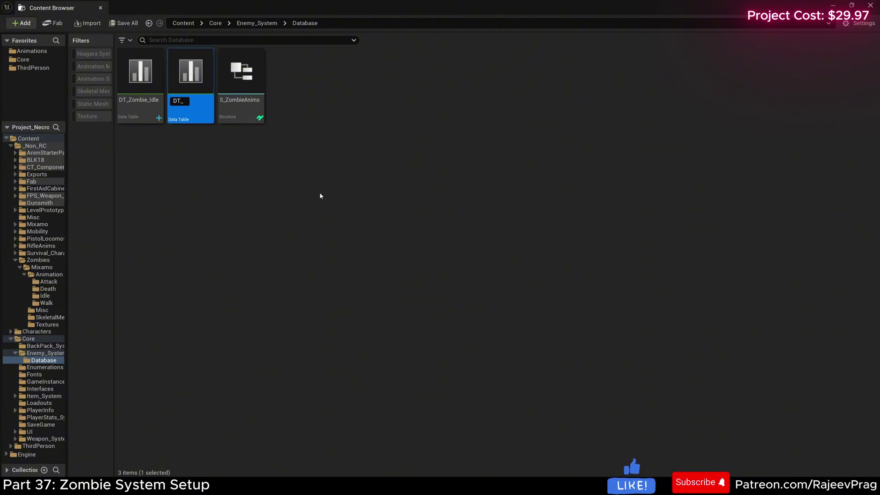
pyautogui.write('Zombie_Walk')
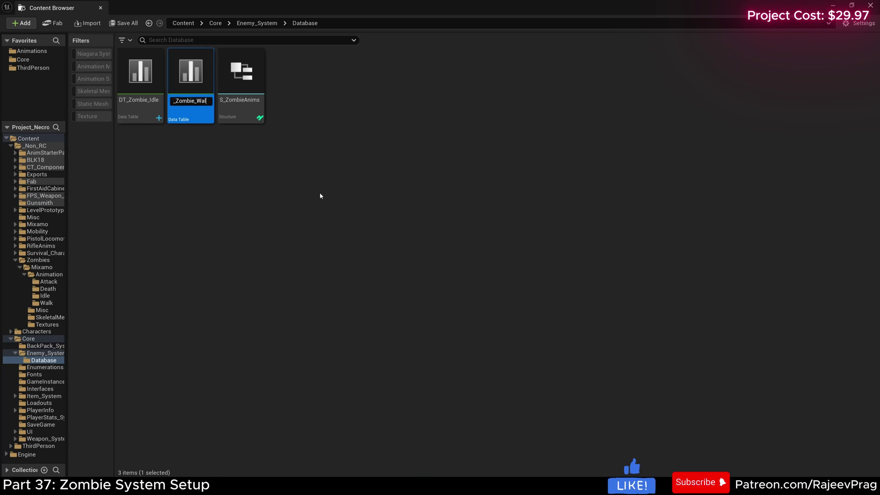
pyautogui.press('Return')
# Step: Open DT_Zombie_Walk, and batch rename all animations in the Mixamo zombie Walk folder to Z_Walk_ with auto-incremented numbering starting at 1
pyautogui.doubleClick(191, 78)
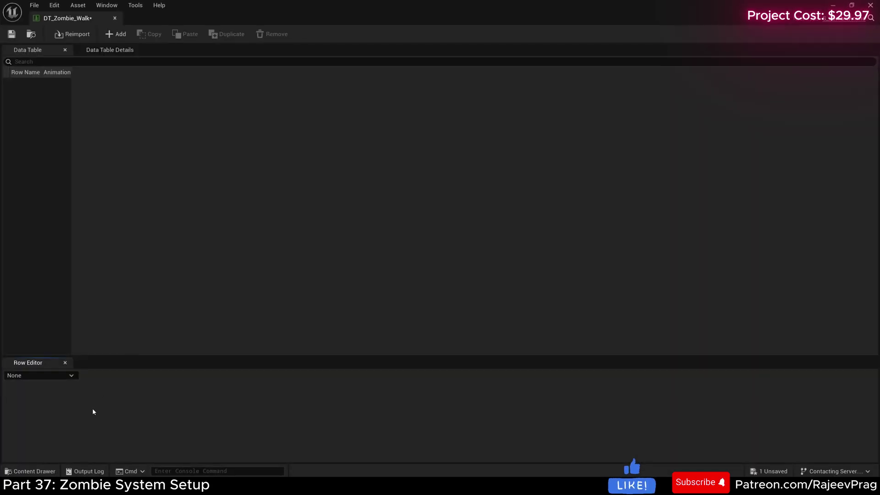
pyautogui.click(29, 471)
pyautogui.click(342, 228)
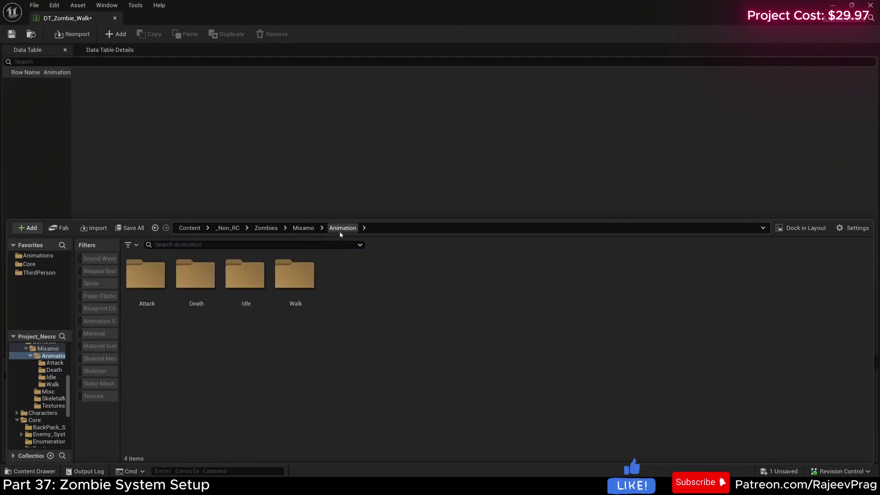
pyautogui.doubleClick(294, 275)
pyautogui.click(146, 275)
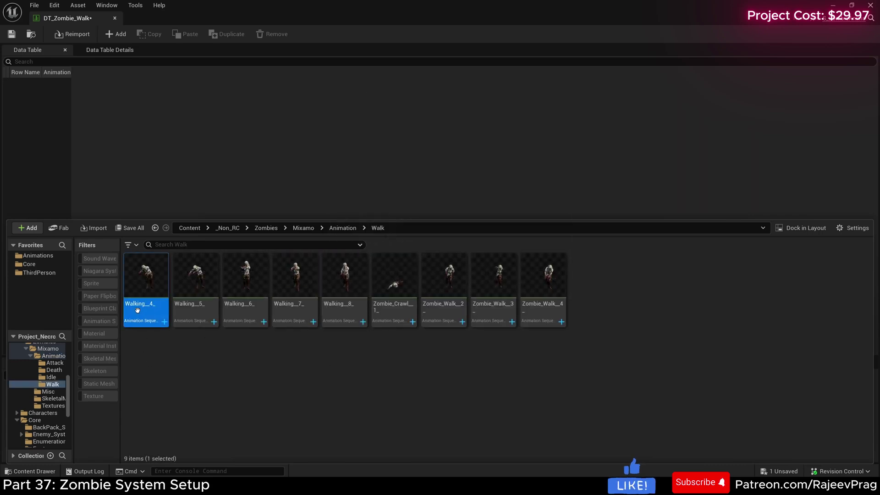
pyautogui.keyDown('shift'); pyautogui.click(543, 274); pyautogui.keyUp('shift')
pyautogui.rightClick(538, 284)
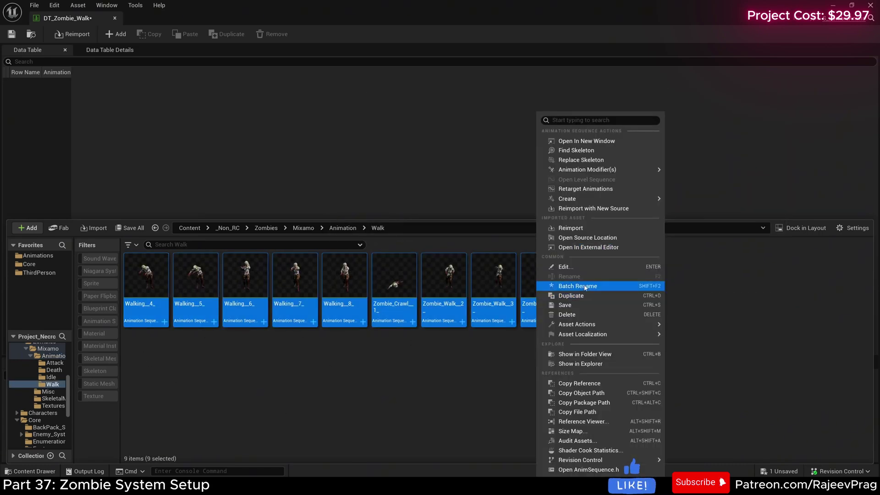
pyautogui.click(578, 286)
pyautogui.click(333, 158)
pyautogui.write('Z_')
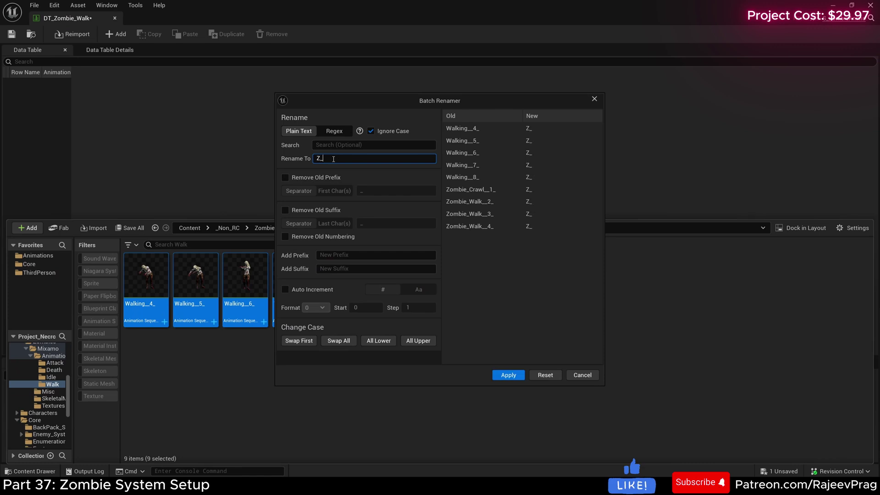
pyautogui.write('Walk_')
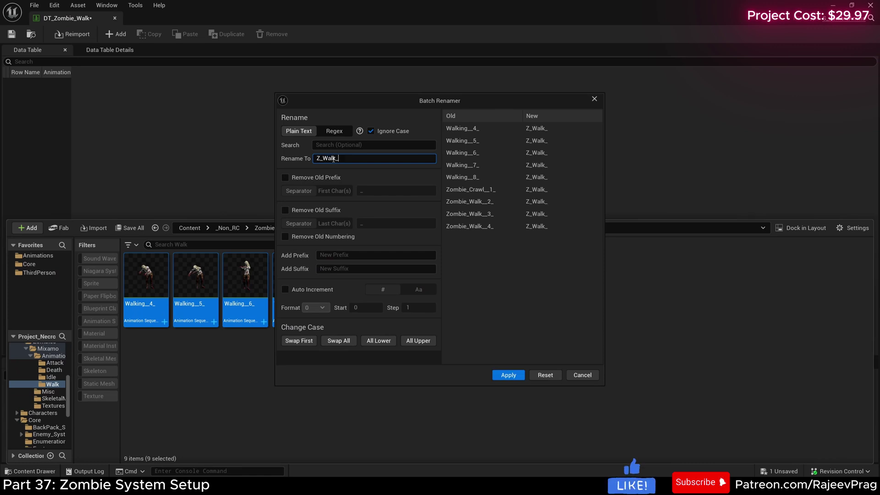
pyautogui.click(286, 289)
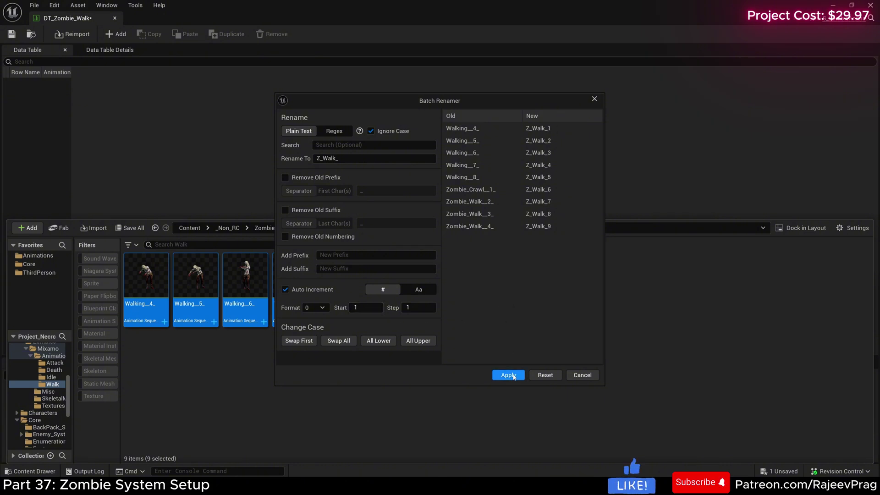
pyautogui.click(508, 375)
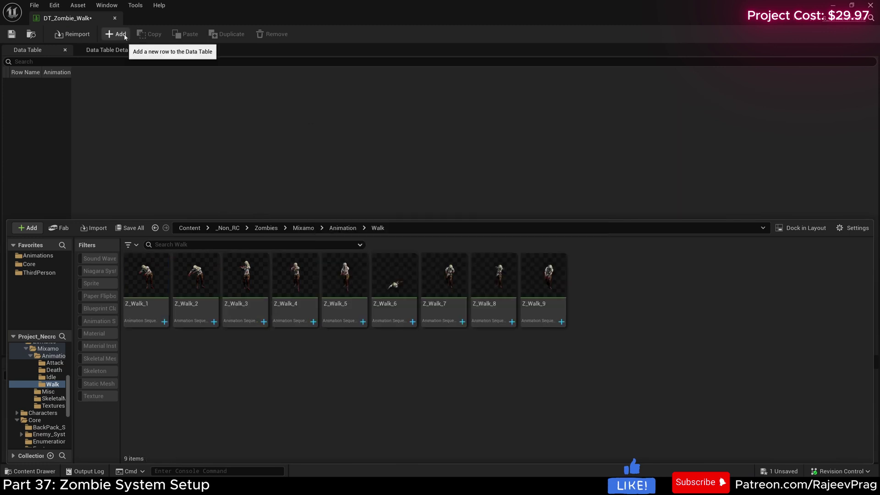
# Step: Add rows holding the animations Z_Walk_1 through Z_Walk_9, and save and close the DT_Zombie_Walk data table
pyautogui.click(117, 34)
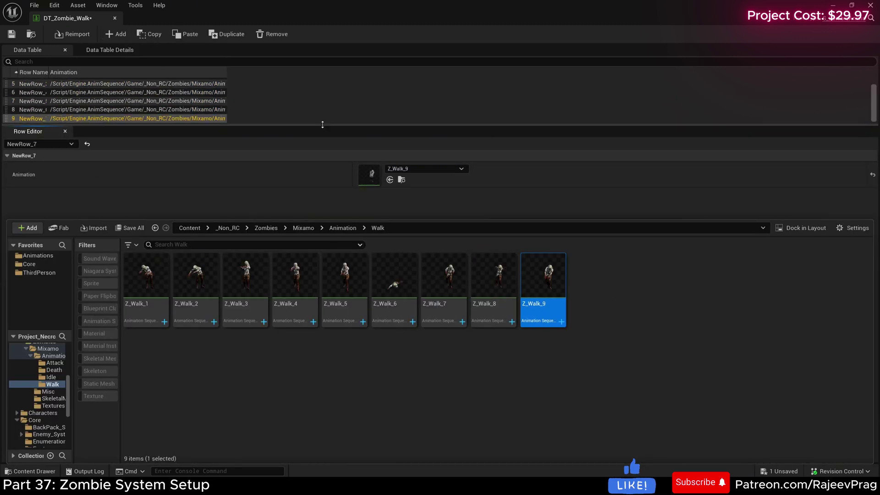
pyautogui.moveTo(323, 125); pyautogui.dragTo(322, 295)
pyautogui.click(12, 34)
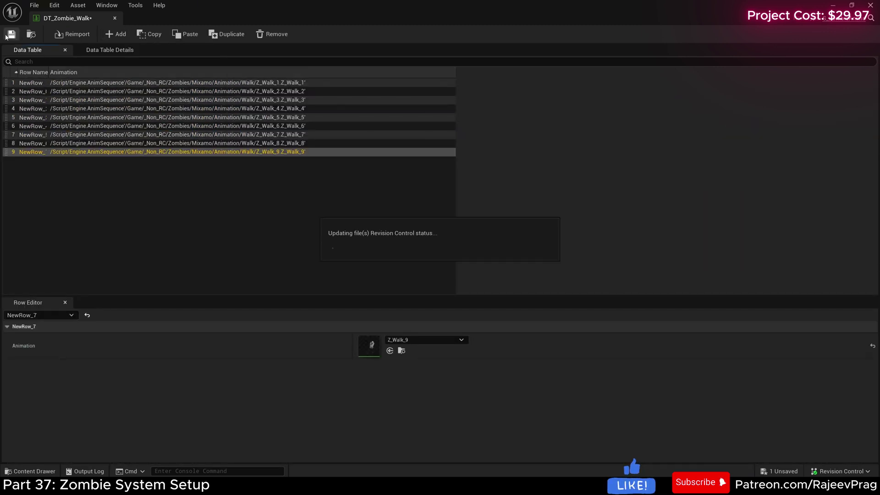
pyautogui.click(115, 18)
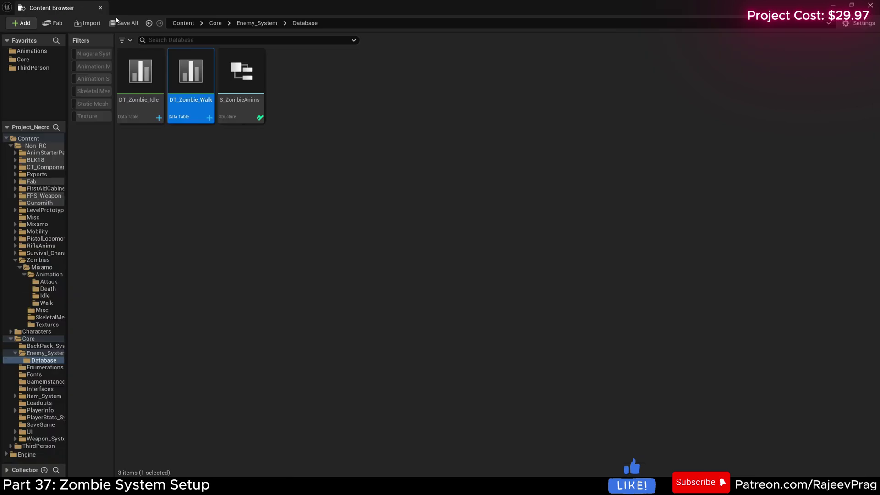
# Step: Create a data table named DT_Zombie_Death in the Database folder, using S_ZombieAnims as its row structure
pyautogui.rightClick(284, 230)
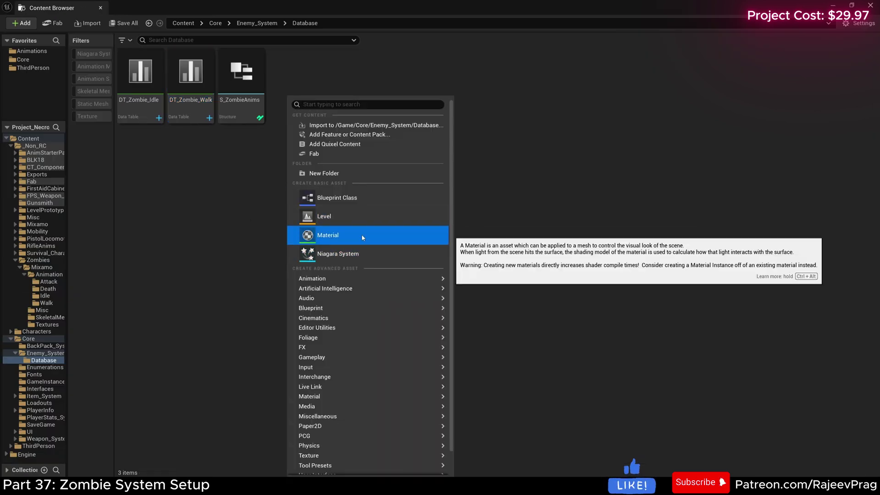
pyautogui.write('data')
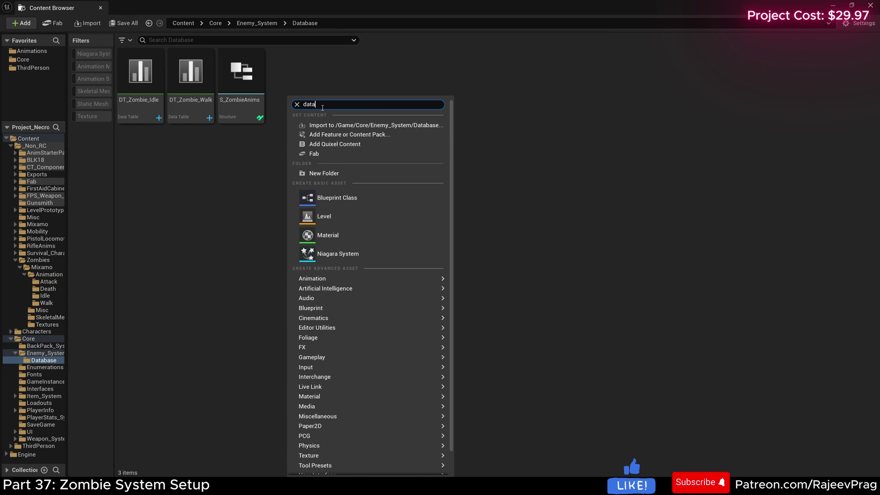
pyautogui.click(335, 252)
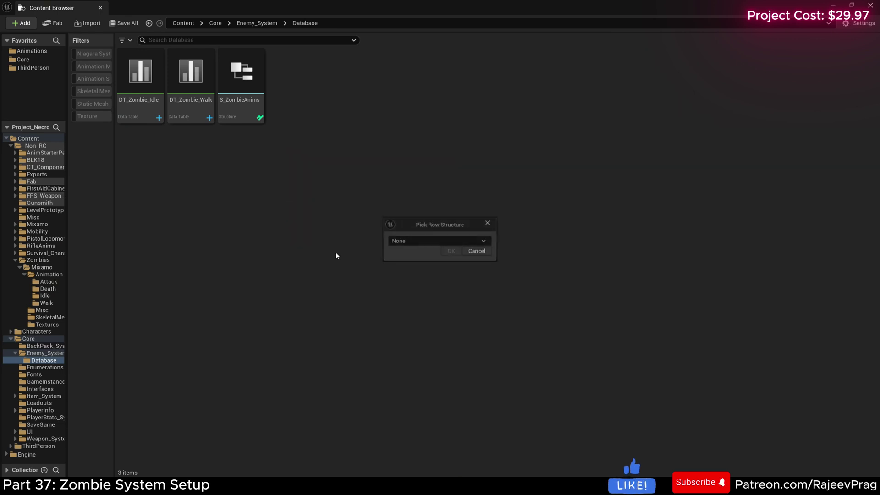
pyautogui.click(437, 241)
pyautogui.click(434, 443)
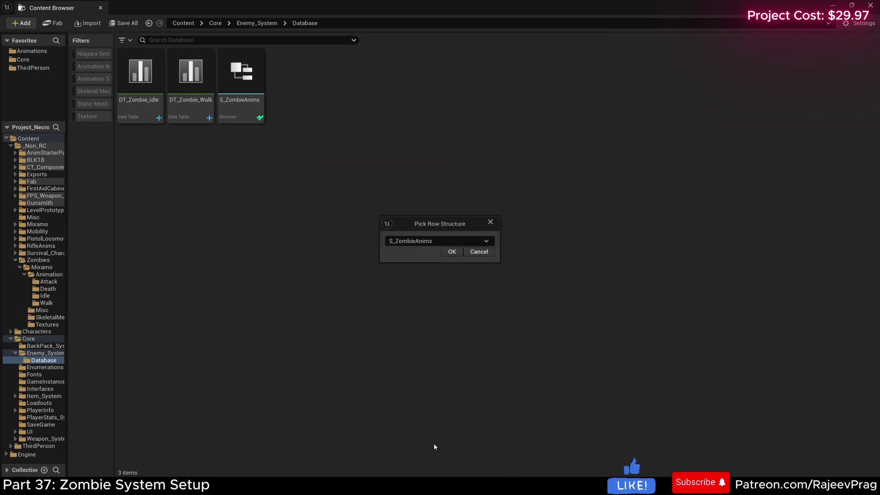
pyautogui.click(451, 251)
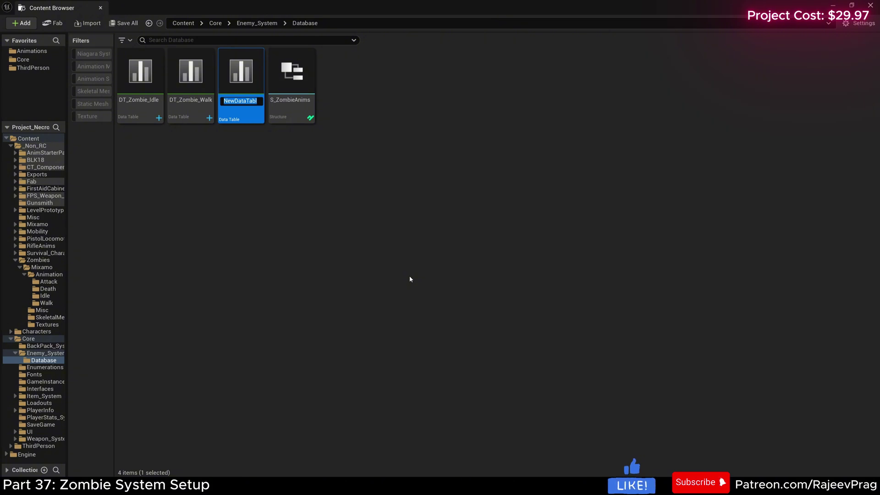
pyautogui.write('DT_Zombie_Death')
pyautogui.press('Return')
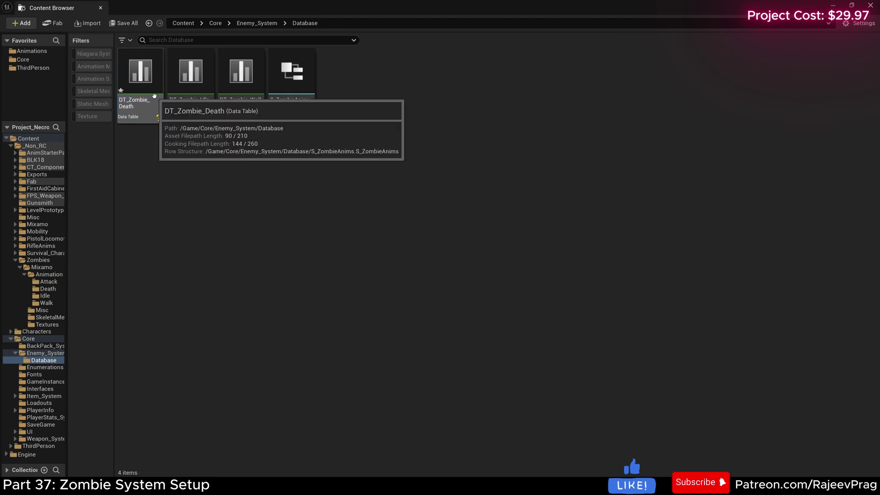
# Step: Open DT_Zombie_Death, and batch rename all animations in the Mixamo zombie Death folder to Z_Death_ with auto-incremented numbering starting at 1
pyautogui.doubleClick(155, 99)
pyautogui.click(31, 471)
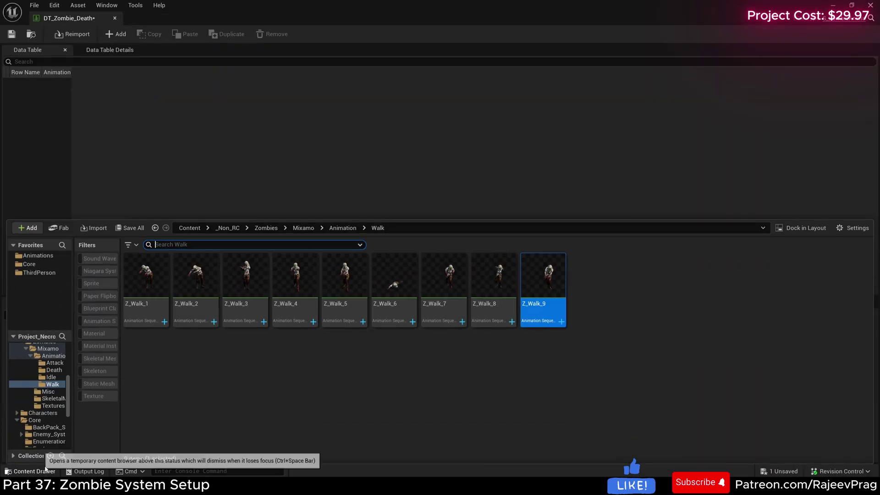
pyautogui.click(343, 228)
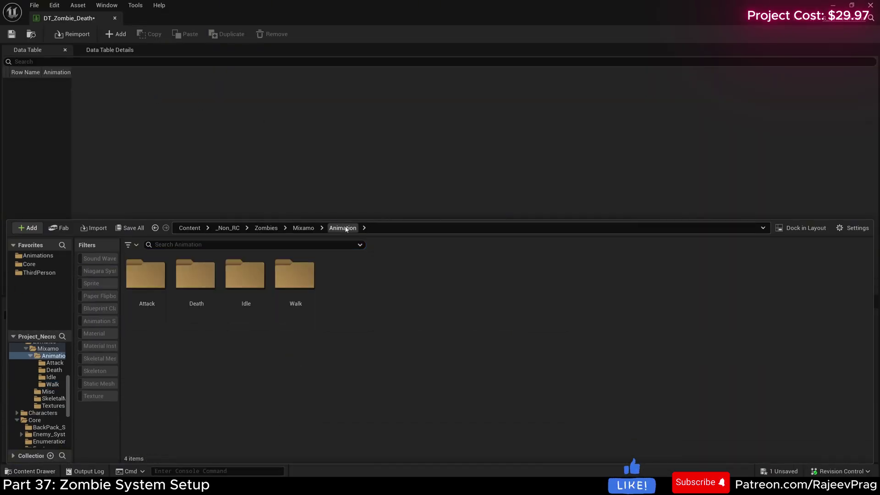
pyautogui.doubleClick(195, 280)
pyautogui.click(146, 284)
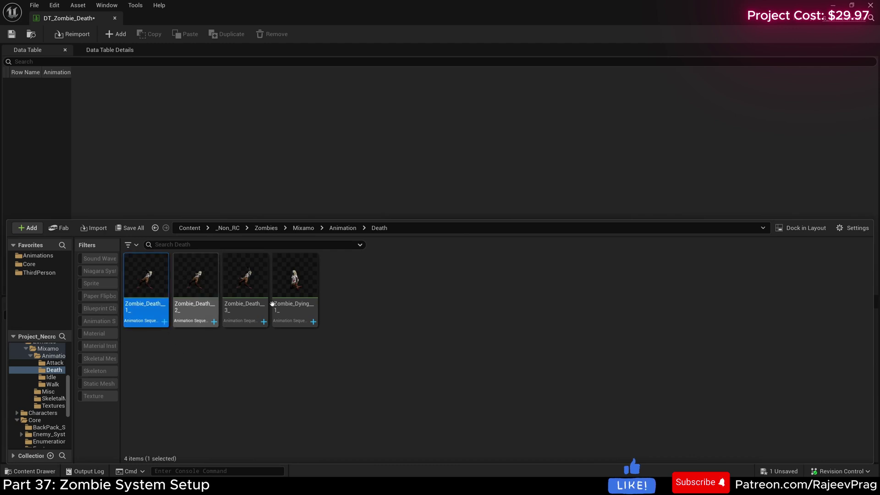
pyautogui.keyDown('shift'); pyautogui.click(296, 284); pyautogui.keyUp('shift')
pyautogui.rightClick(297, 284)
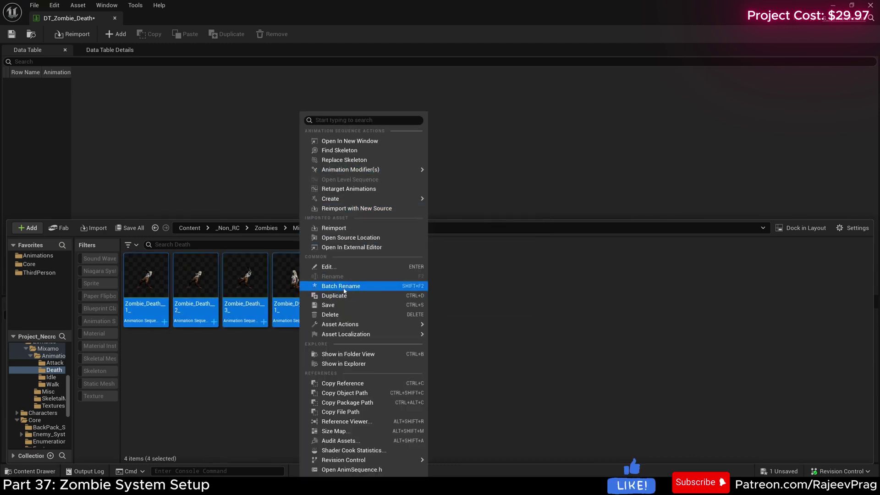
pyautogui.click(341, 285)
pyautogui.write('Z_Death_')
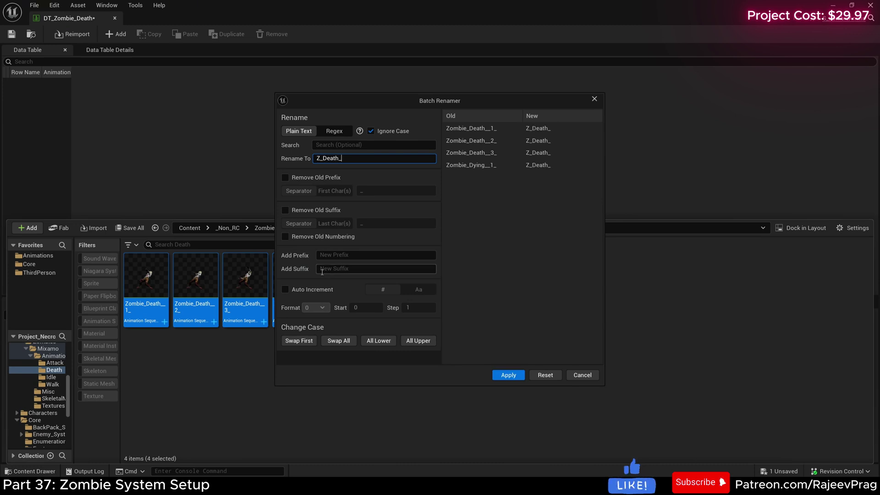
pyautogui.click(283, 290)
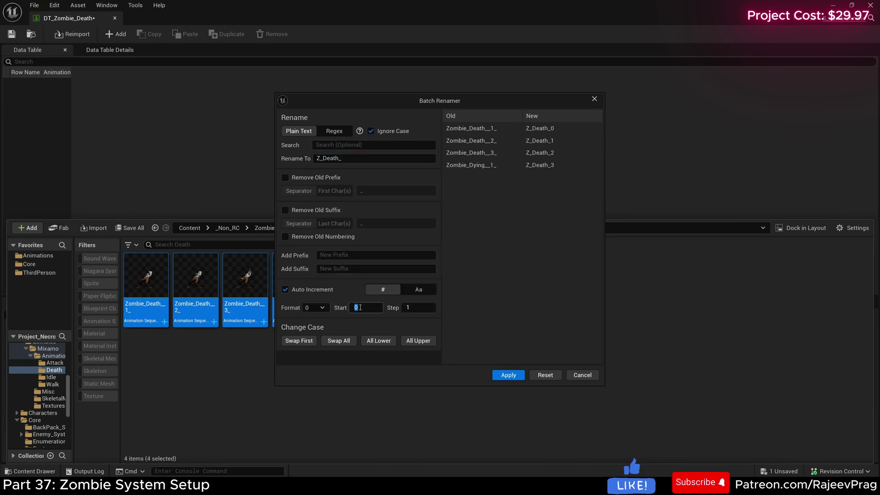
pyautogui.click(500, 376)
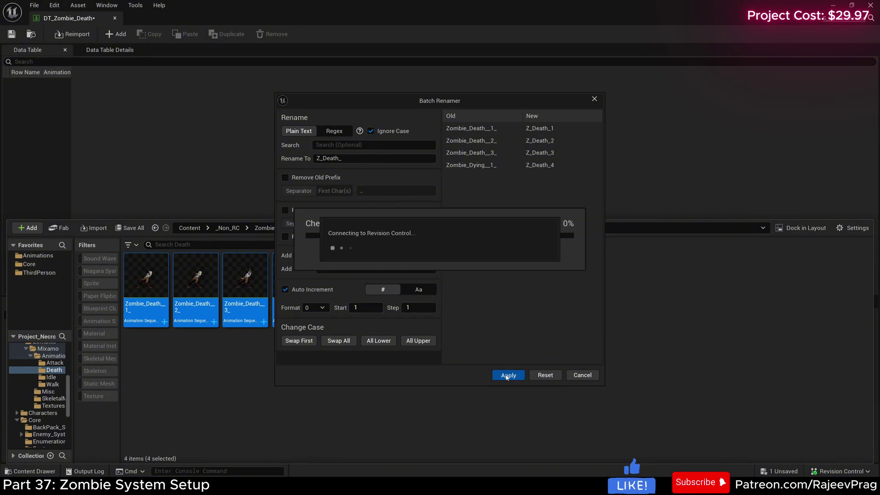
# Step: Add four rows to DT_Zombie_Death for the animations Z_Death_1 through Z_Death_4, and save and close the data table
pyautogui.click(115, 34)
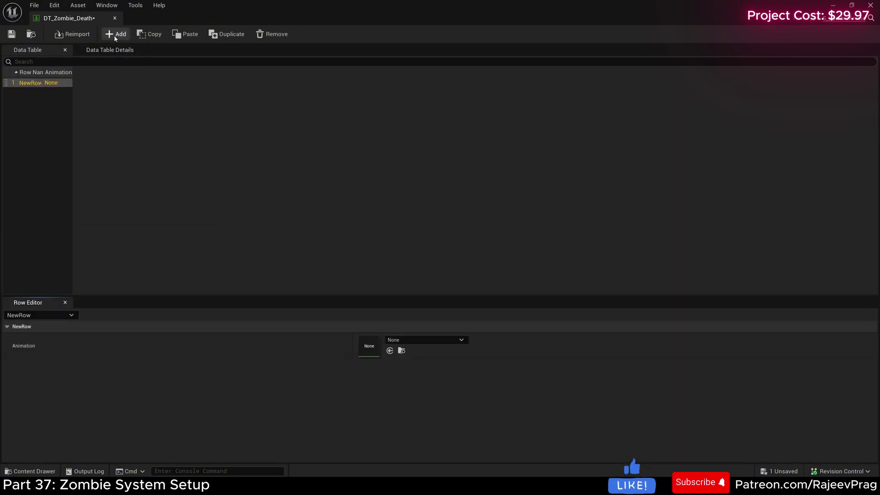
pyautogui.click(116, 34)
pyautogui.click(115, 34)
pyautogui.click(115, 34)
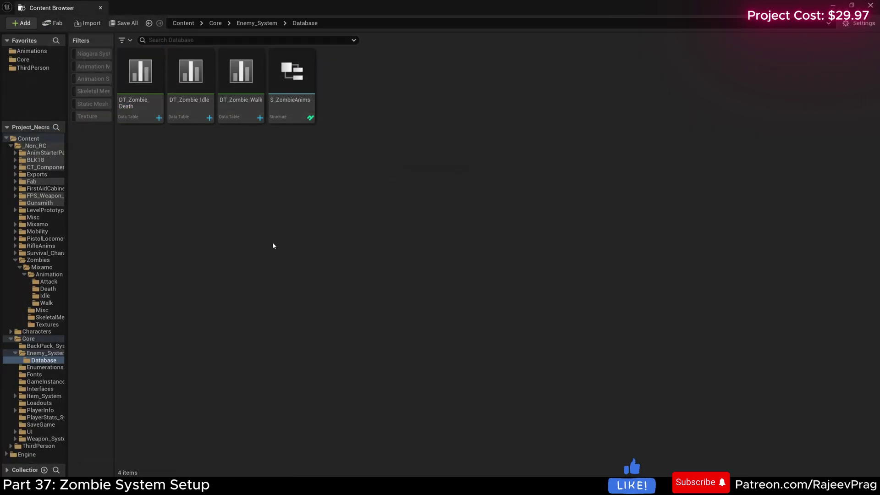
# Step: Create a data table named DT_Zombie_Attack in the Database folder, using S_ZombieAnims as its row structure
pyautogui.rightClick(275, 244)
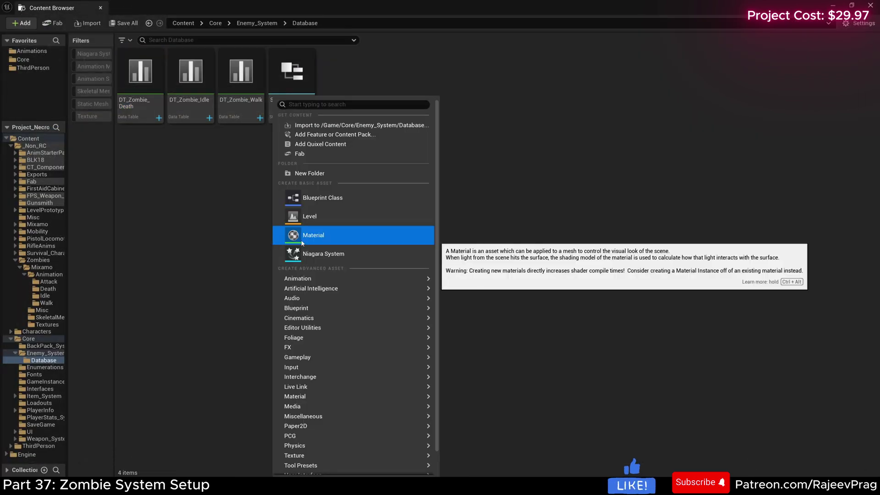
pyautogui.write('data')
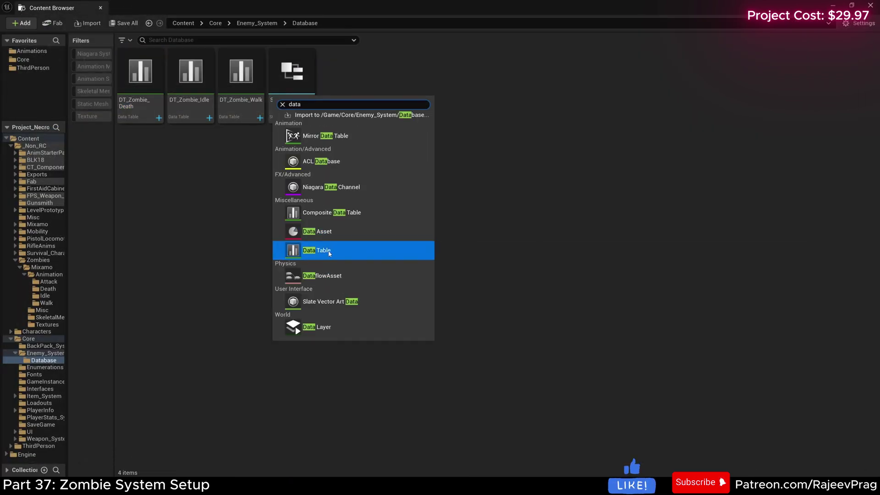
pyautogui.click(328, 250)
pyautogui.click(431, 241)
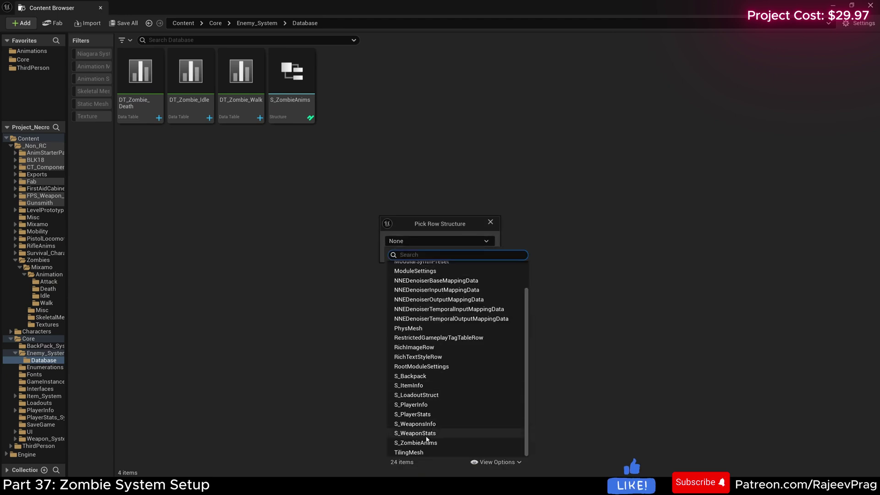
pyautogui.click(428, 442)
pyautogui.click(451, 252)
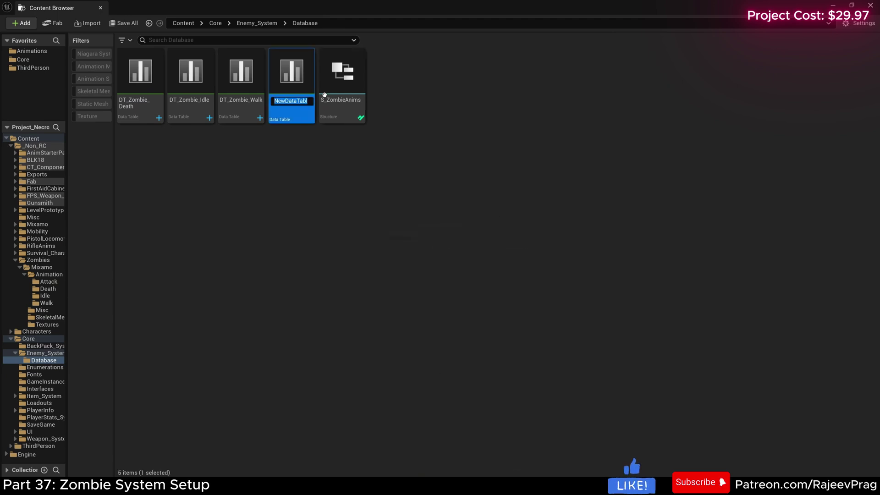
pyautogui.write('DT_Zom')
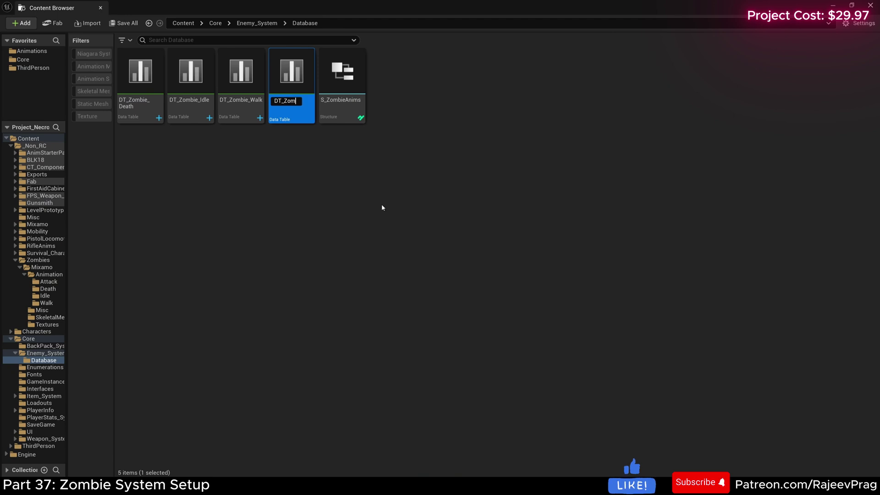
pyautogui.write('bie_')
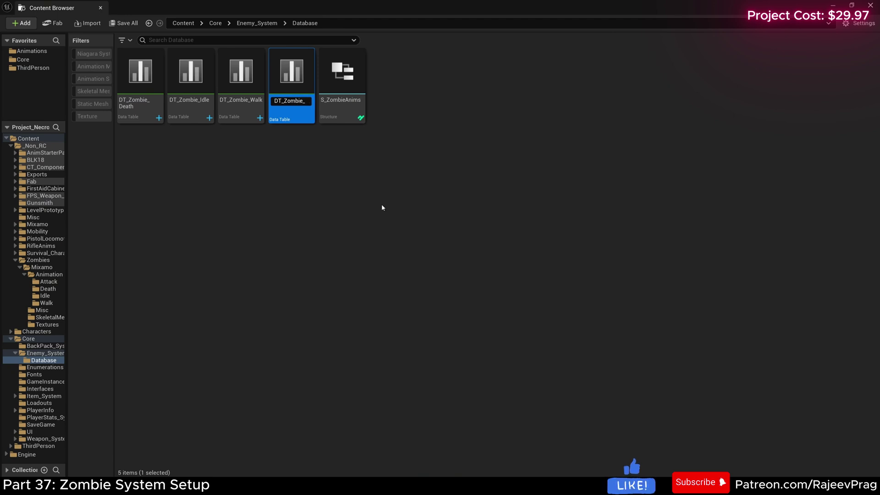
pyautogui.write('Attack')
pyautogui.press('Return')
# Step: Open DT_Zombie_Attack, and batch rename all animations in the Mixamo zombie Attack folder to Z_Attack_ with auto-incremented numbering starting at 1
pyautogui.doubleClick(153, 97)
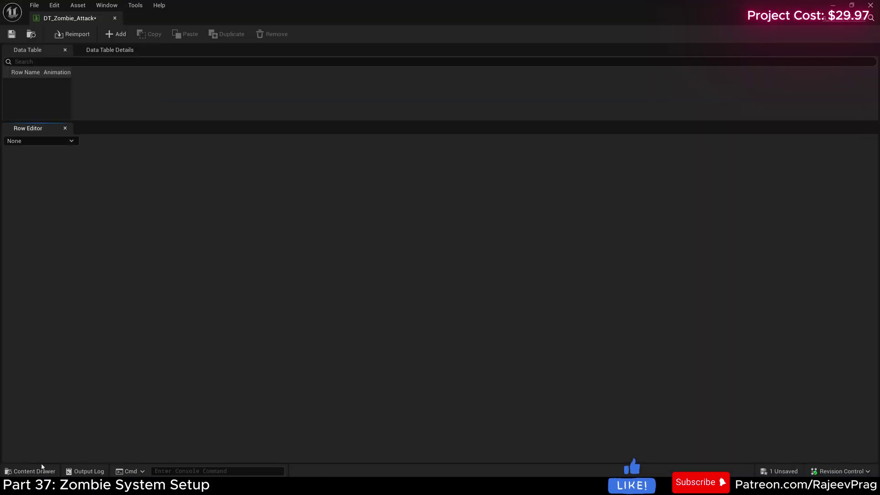
pyautogui.click(29, 471)
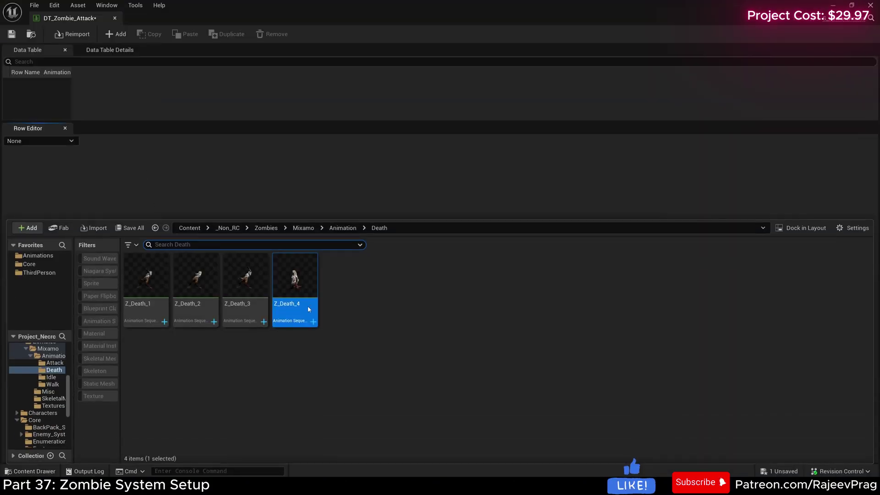
pyautogui.click(344, 228)
pyautogui.doubleClick(152, 284)
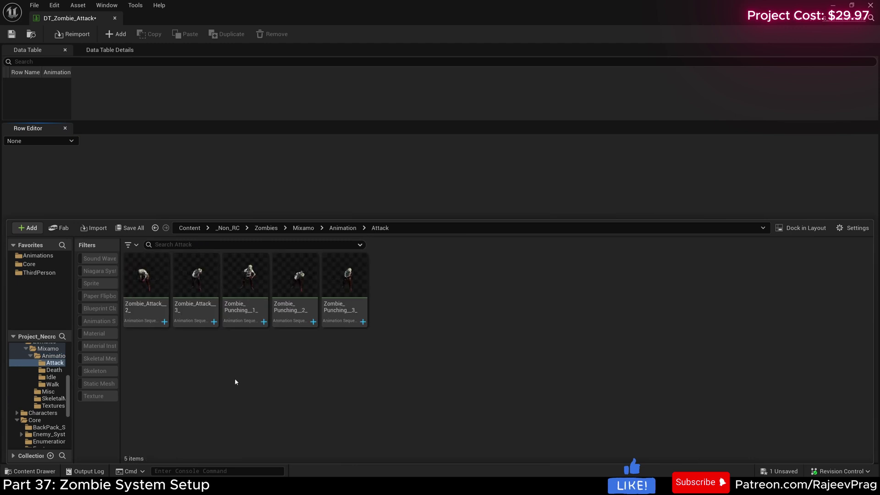
pyautogui.keyDown('shift'); pyautogui.click(345, 298); pyautogui.keyUp('shift')
pyautogui.rightClick(346, 298)
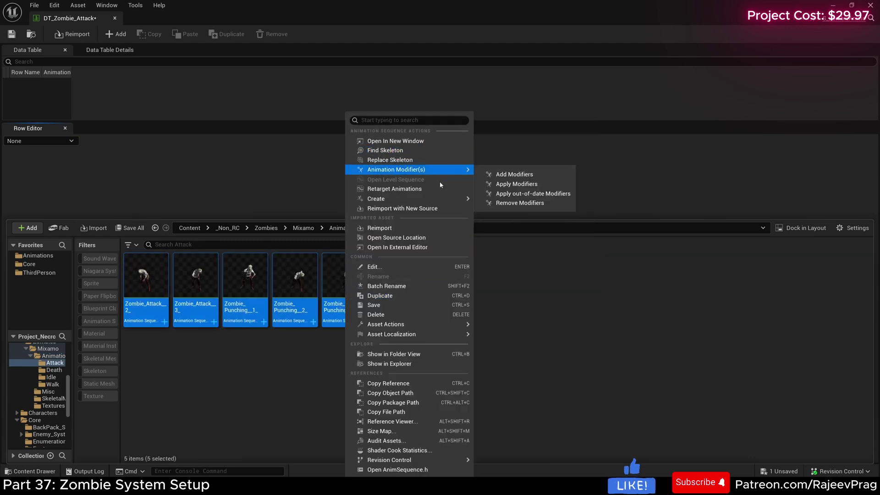
pyautogui.click(390, 286)
pyautogui.click(344, 158)
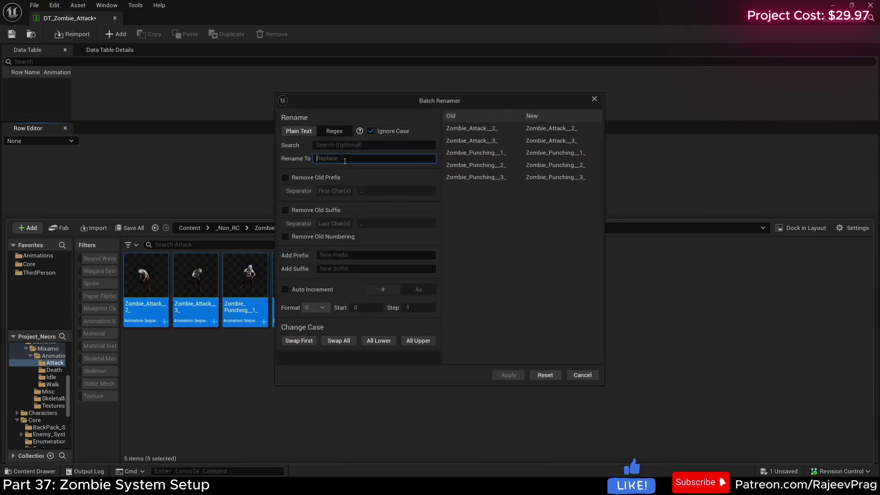
pyautogui.write('Z_Att')
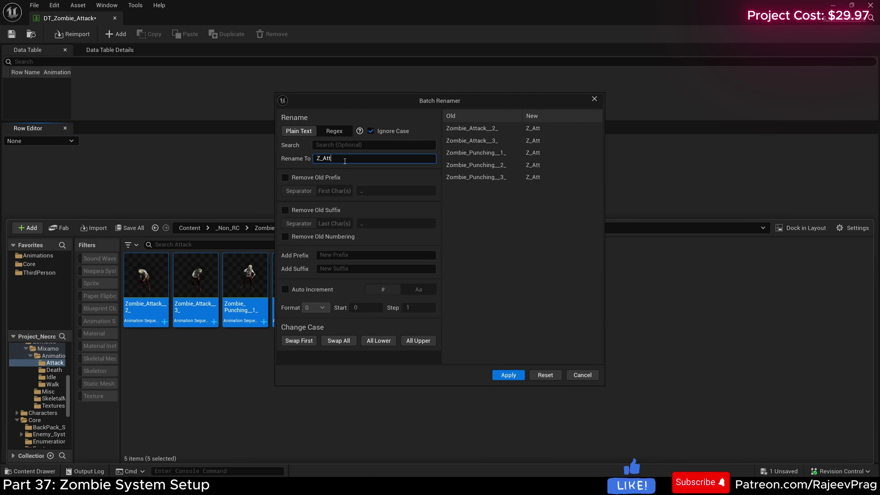
pyautogui.write('ack_')
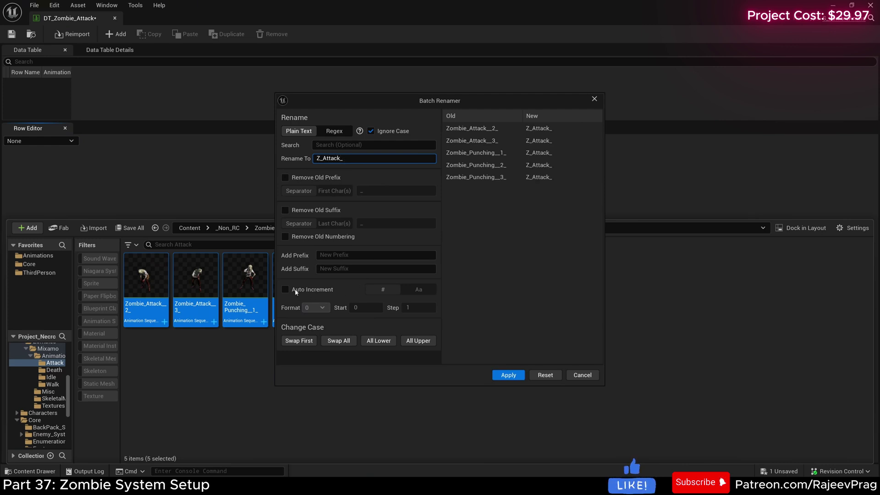
pyautogui.click(296, 290)
pyautogui.click(366, 308)
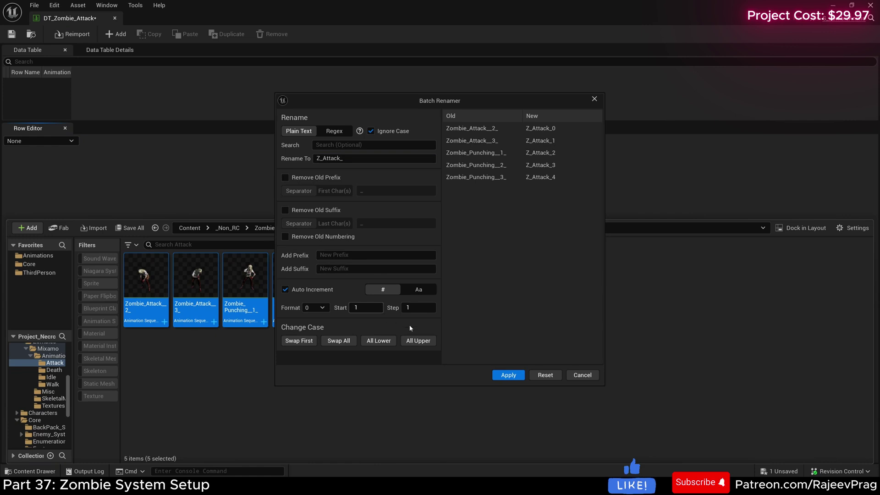
pyautogui.write('1')
pyautogui.click(508, 375)
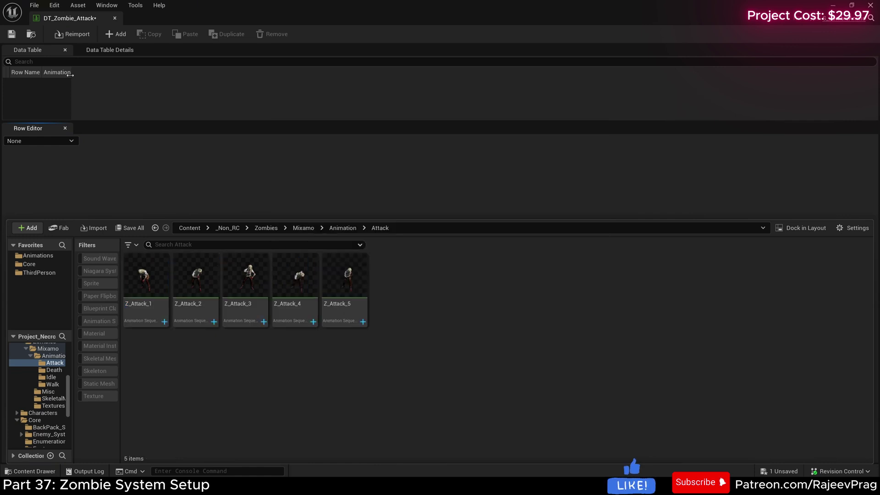
# Step: Add five rows to DT_Zombie_Attack for the animations Z_Attack_1 through Z_Attack_5, and save and close the data table
pyautogui.moveTo(70, 75); pyautogui.dragTo(359, 75)
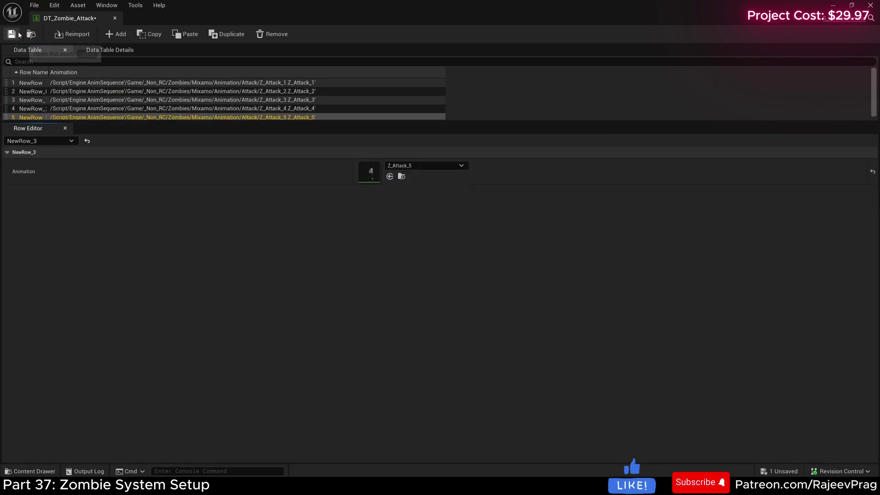
pyautogui.click(20, 34)
pyautogui.click(115, 19)
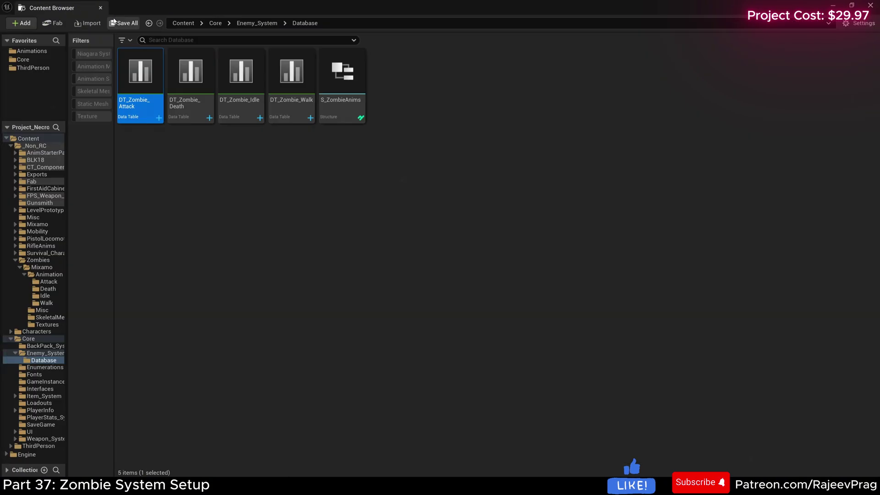
pyautogui.click(214, 222)
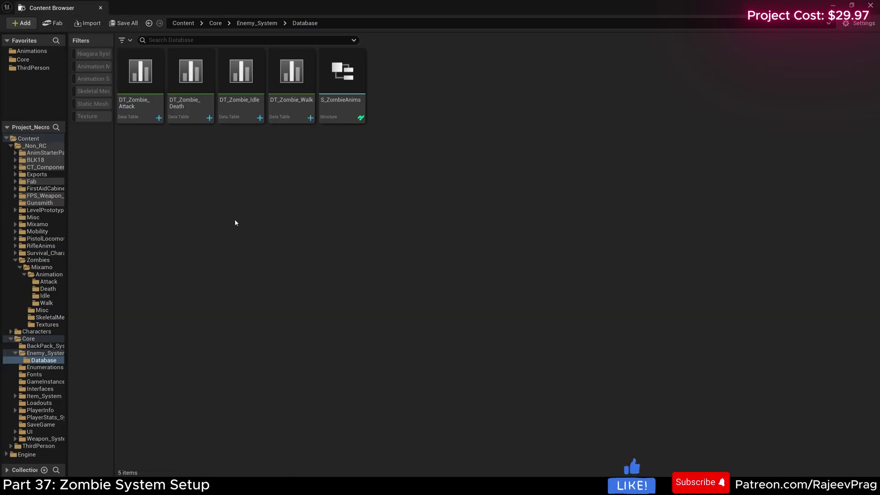
# Step: Create an Animations folder inside Database and move the four zombie data tables and S_ZombieAnims into it
pyautogui.rightClick(298, 192)
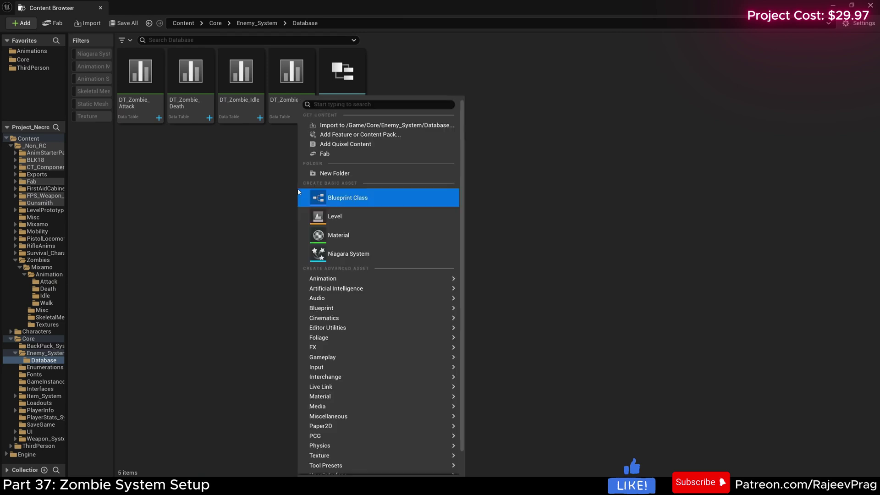
pyautogui.click(355, 174)
pyautogui.write('Animations')
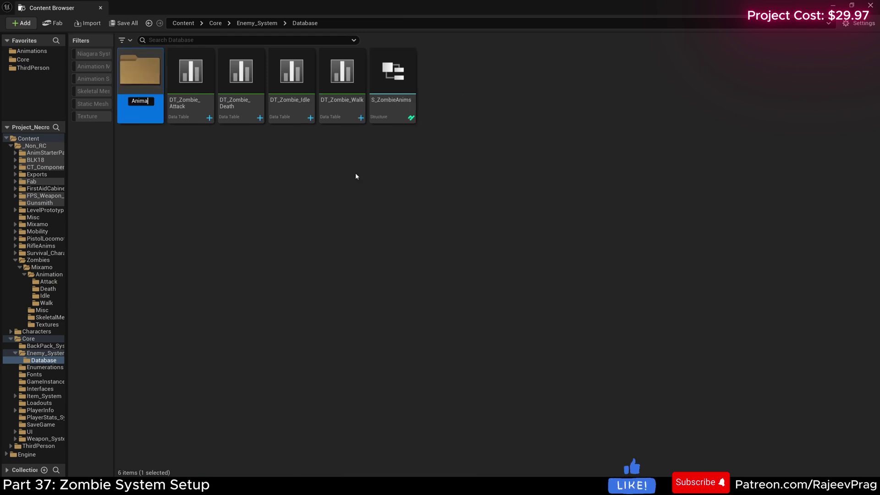
pyautogui.press('Return')
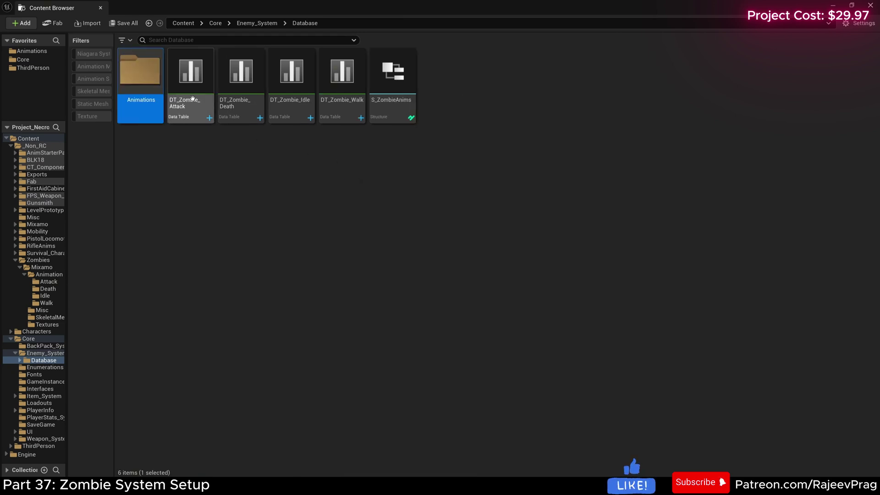
pyautogui.click(190, 80)
pyautogui.keyDown('shift'); pyautogui.click(403, 101); pyautogui.keyUp('shift')
pyautogui.moveTo(360, 114); pyautogui.dragTo(156, 85)
pyautogui.click(180, 98)
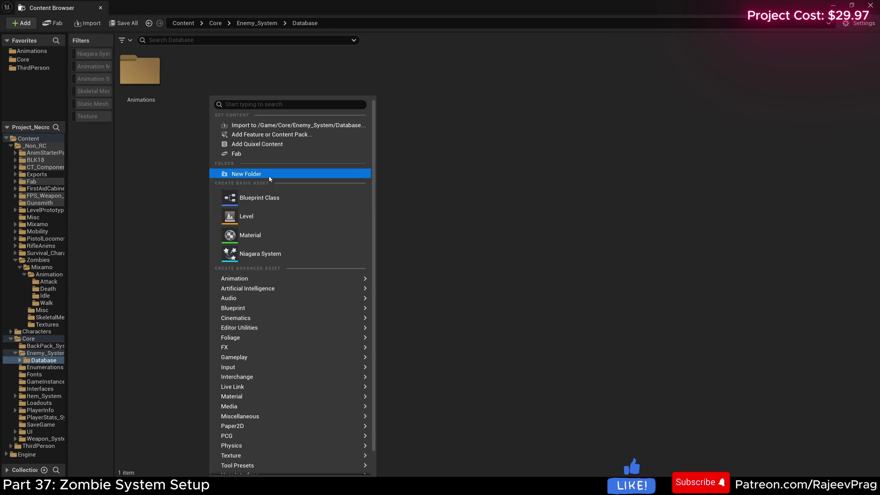
# Step: Create a folder named Mesh inside the Database folder and open it
pyautogui.click(269, 177)
pyautogui.write('Meshe')
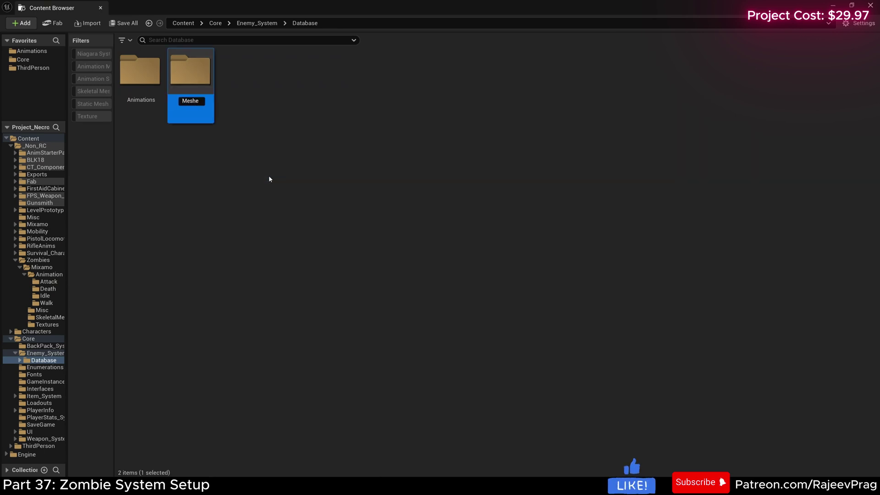
pyautogui.press('BackSpace')
pyautogui.press('Return')
pyautogui.doubleClick(179, 83)
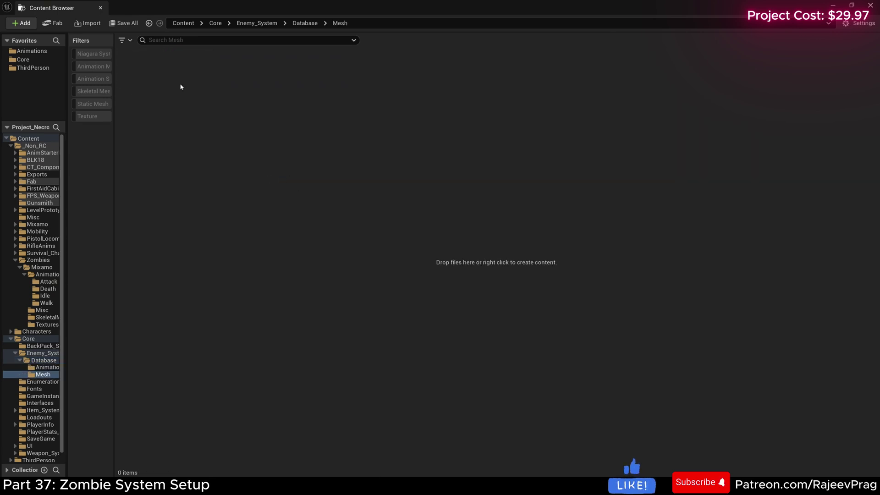
# Step: Create a structure named S_ZombieModels in the Mesh folder
pyautogui.rightClick(181, 115)
pyautogui.click(238, 104)
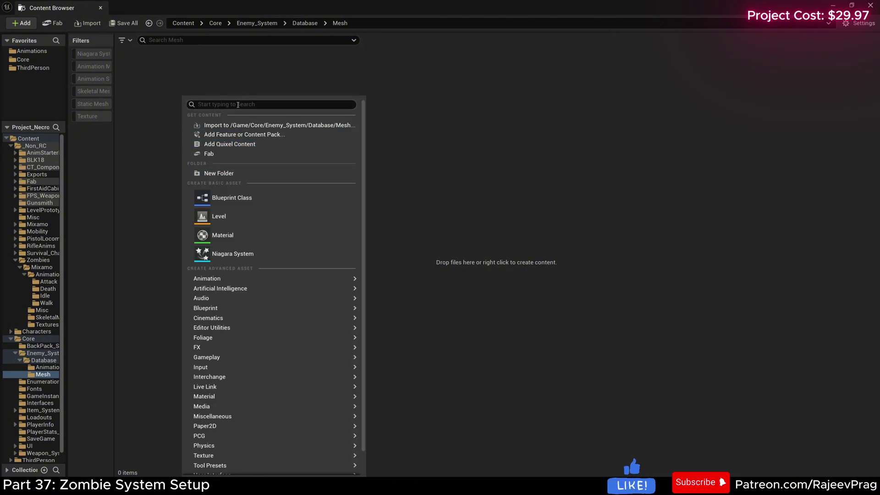
pyautogui.write('stru')
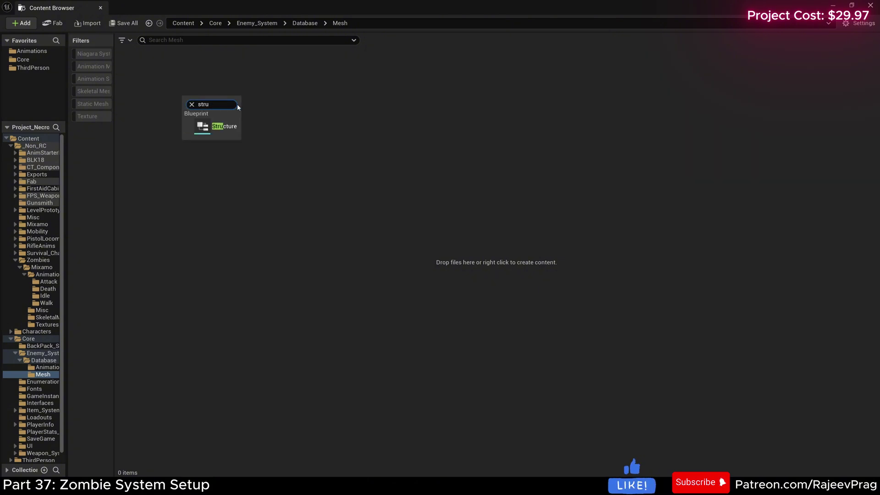
pyautogui.click(211, 127)
pyautogui.write('S_Z')
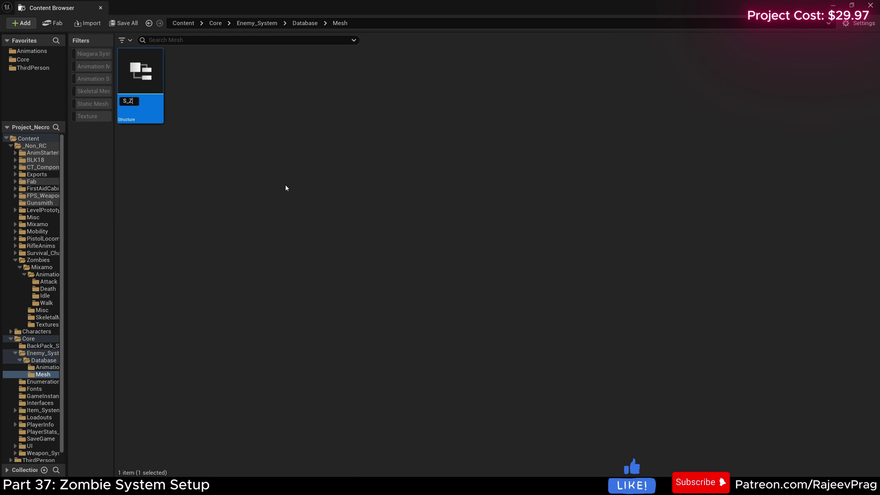
pyautogui.write('ombieModels')
pyautogui.press('Return')
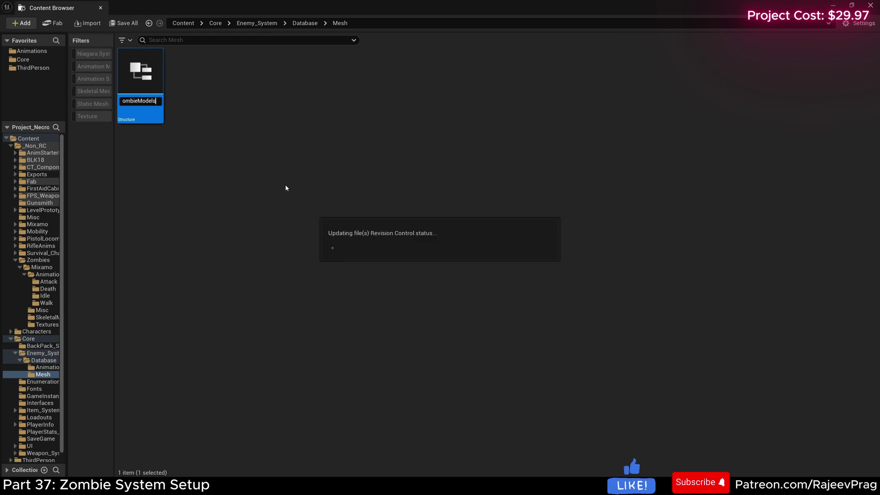
# Step: In S_ZombieModels, rename the default variable Skeletal Mesh, make it a Skeletal Mesh object reference, and save and close the structure
pyautogui.doubleClick(140, 74)
pyautogui.doubleClick(47, 86)
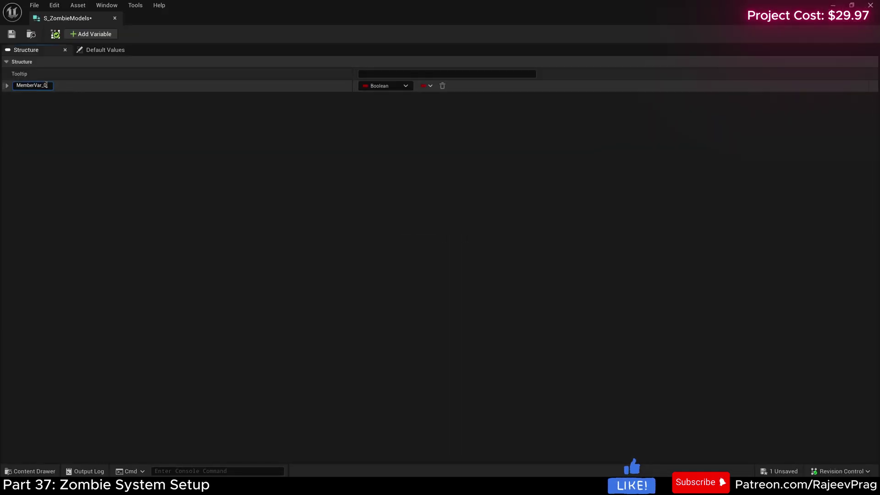
pyautogui.write('Skeletal')
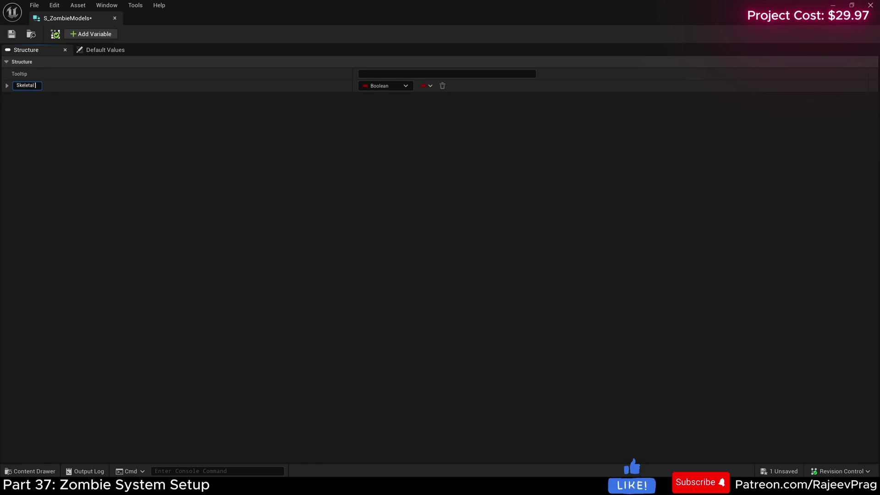
pyautogui.write(' Mesh')
pyautogui.press('Return')
pyautogui.click(384, 86)
pyautogui.write('s')
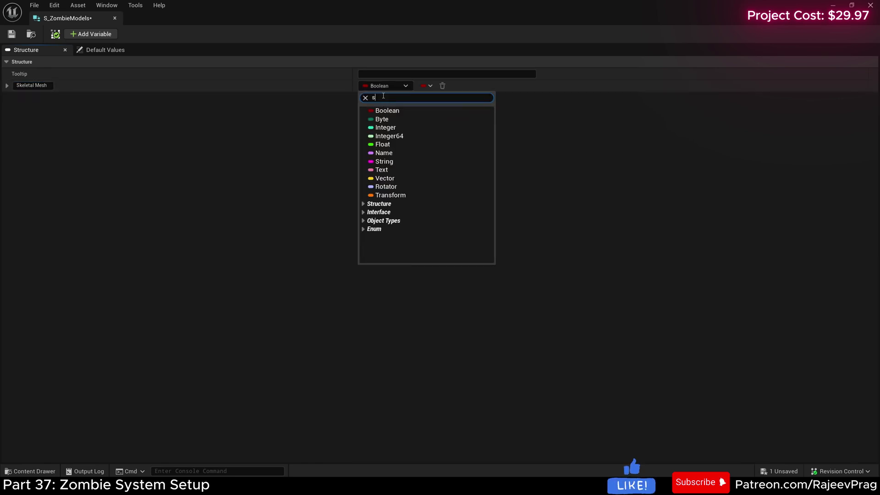
pyautogui.write('keleta')
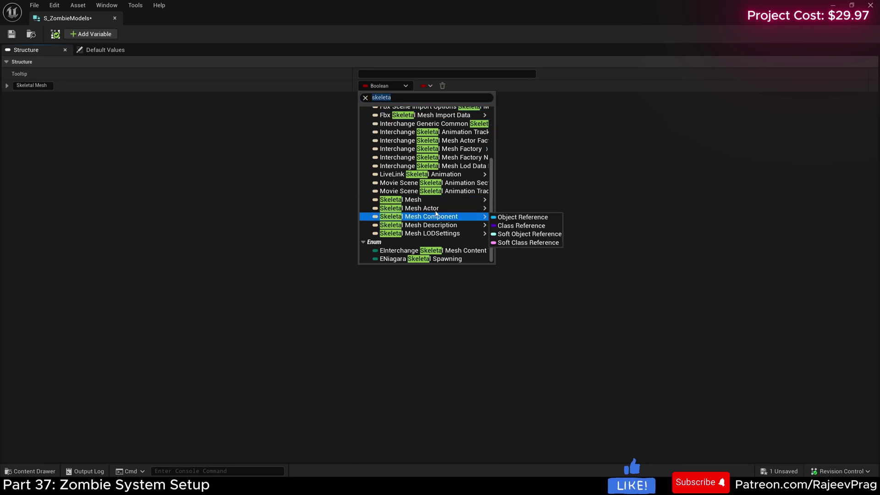
pyautogui.moveTo(458, 199)
pyautogui.click(519, 201)
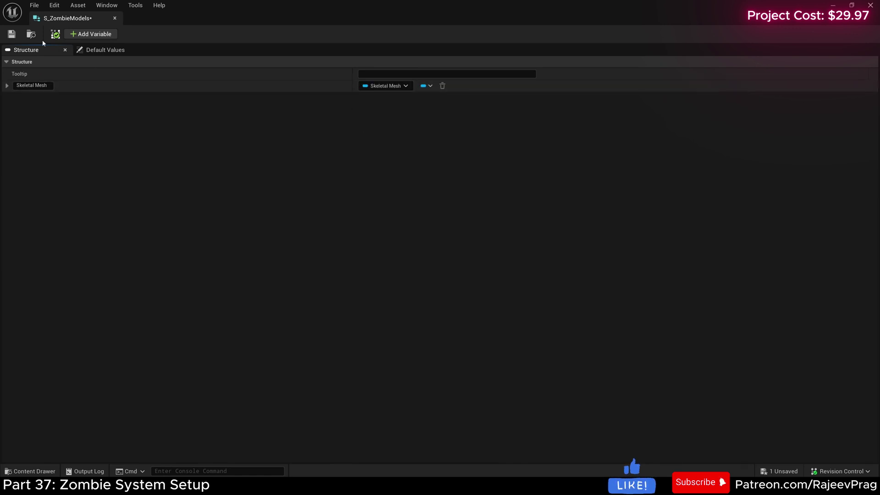
pyautogui.click(11, 34)
pyautogui.click(115, 18)
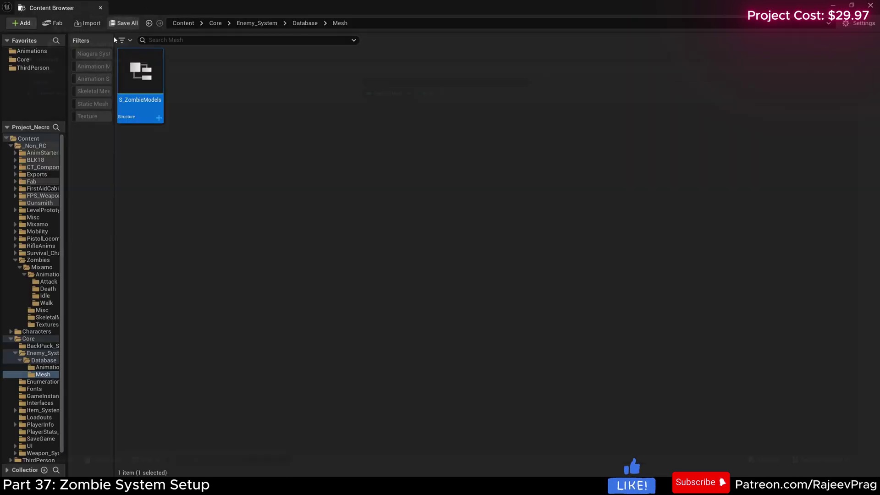
# Step: Create a data table named DT_ZombieModels in the Mesh folder, using S_ZombieModels as its row structure
pyautogui.rightClick(175, 222)
pyautogui.write('data t')
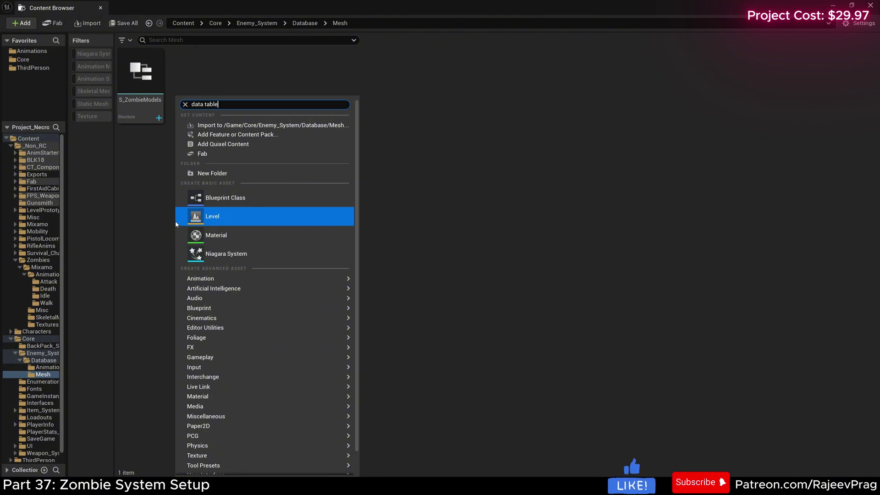
pyautogui.write('able')
pyautogui.click(216, 171)
pyautogui.click(424, 240)
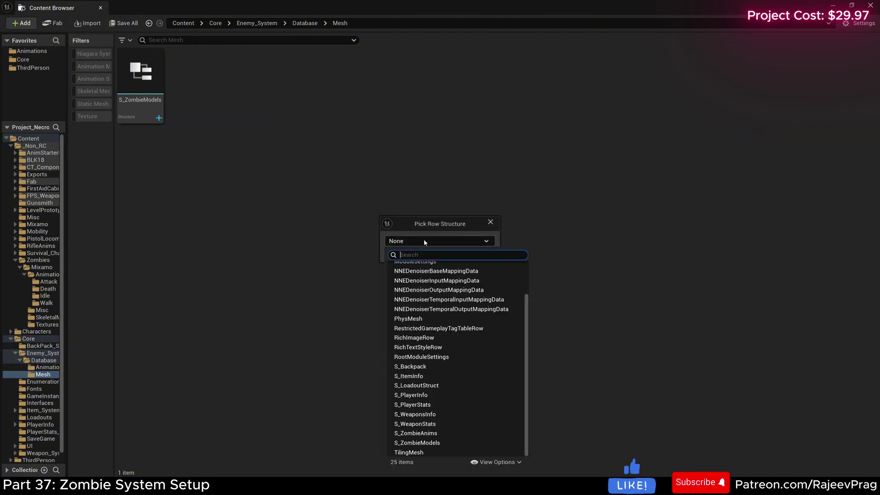
pyautogui.click(417, 443)
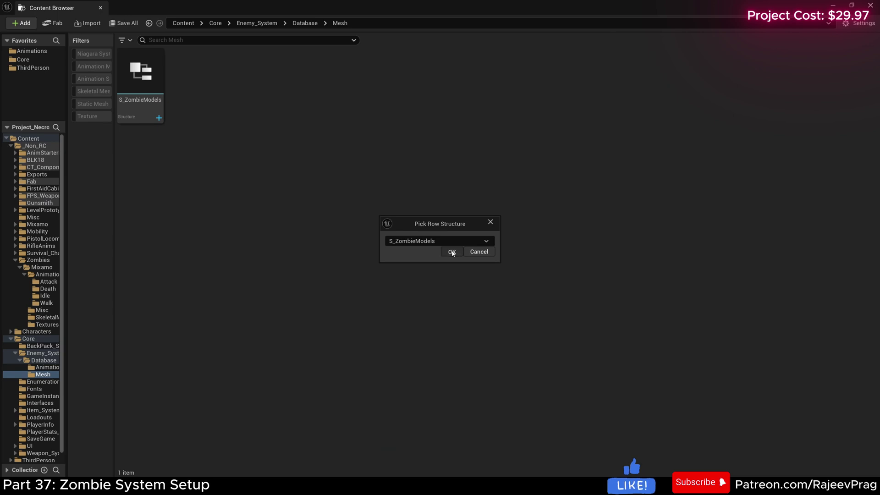
pyautogui.click(450, 251)
pyautogui.write('DT_')
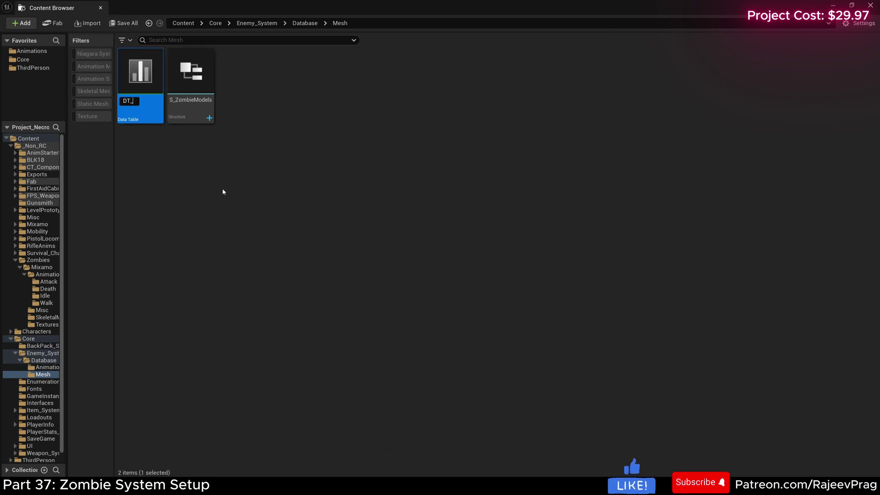
pyautogui.write('ZombieModels')
pyautogui.press('Return')
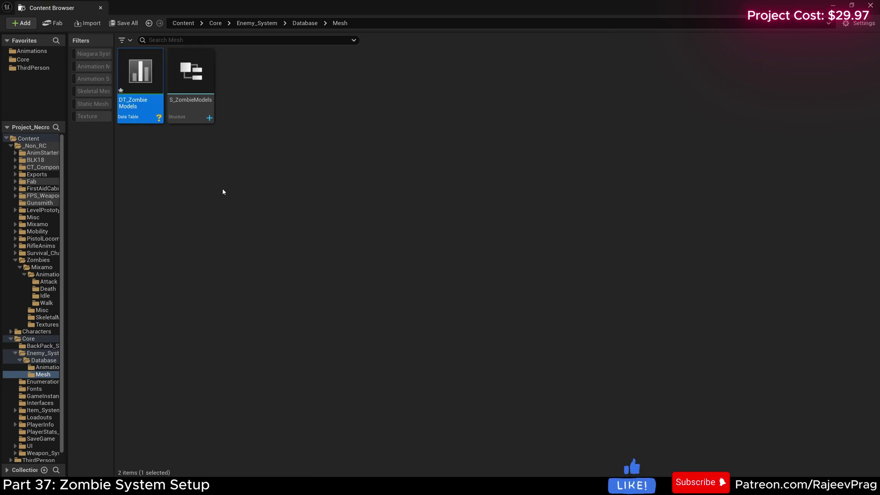
# Step: Open DT_ZombieModels, widen its Row Name column, and save the table
pyautogui.doubleClick(139, 80)
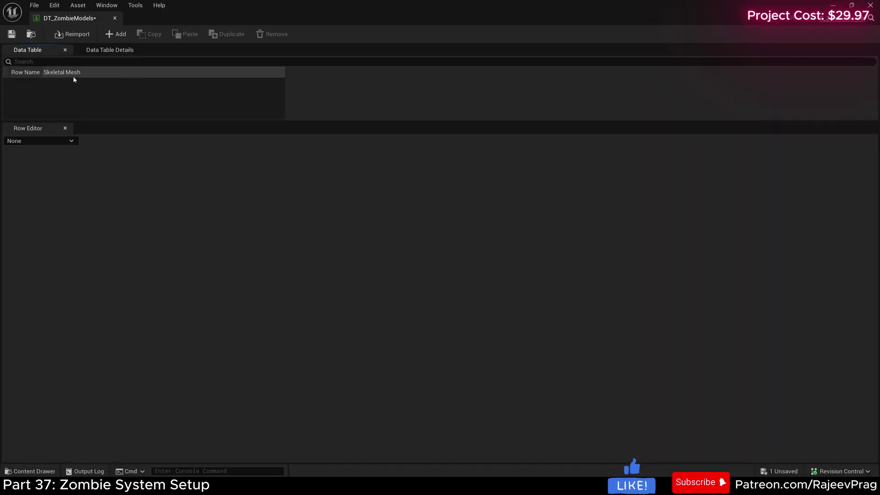
pyautogui.moveTo(41, 73); pyautogui.dragTo(135, 76)
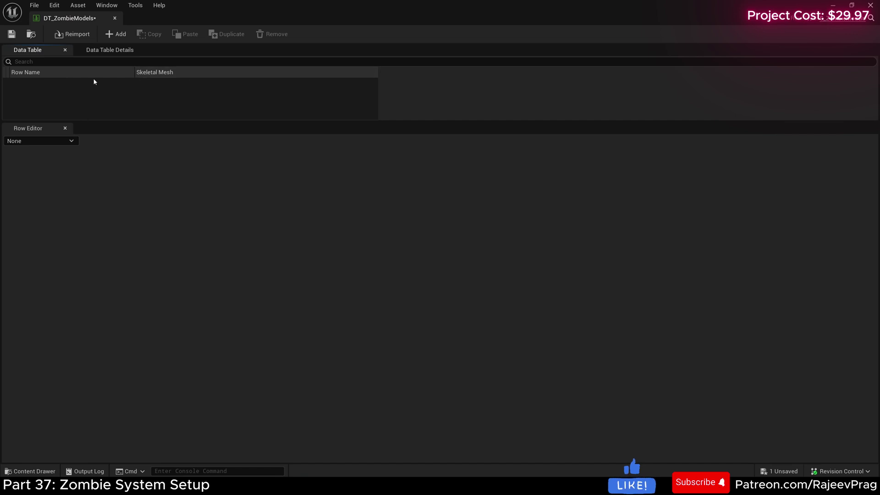
pyautogui.hotkey('ctrl', 's')
# Step: In Zombies/Mixamo/SkeletalMesh, batch rename the seven zombie skeletal meshes to Zombie_Model_1 through Zombie_Model_7
pyautogui.hotkey('ctrl', 'space')
pyautogui.click(266, 227)
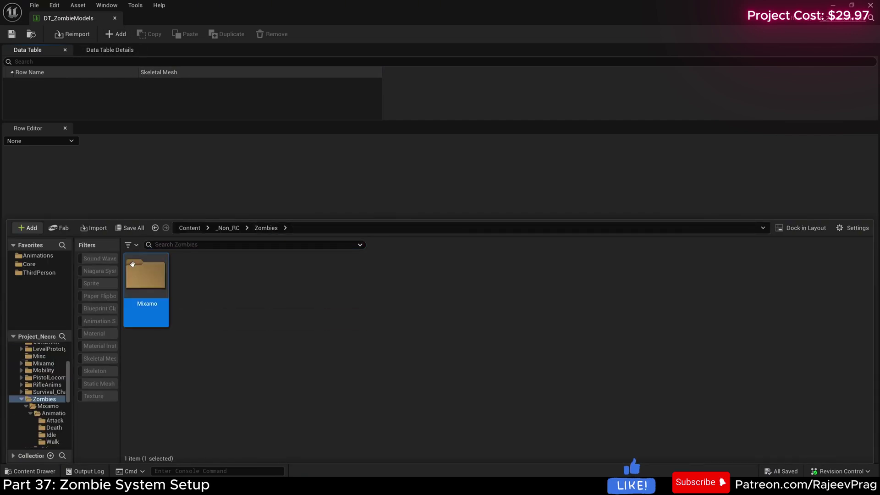
pyautogui.doubleClick(145, 275)
pyautogui.doubleClick(264, 295)
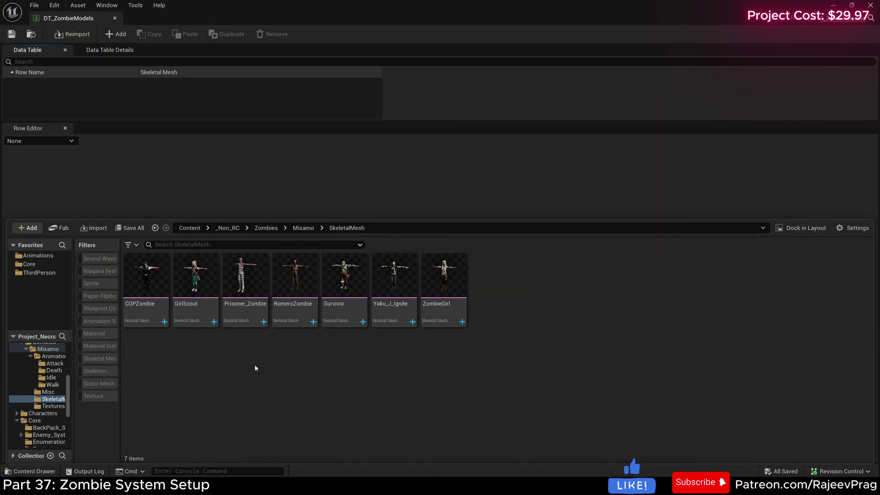
pyautogui.click(139, 287)
pyautogui.keyDown('shift'); pyautogui.click(454, 298); pyautogui.keyUp('shift')
pyautogui.rightClick(453, 299)
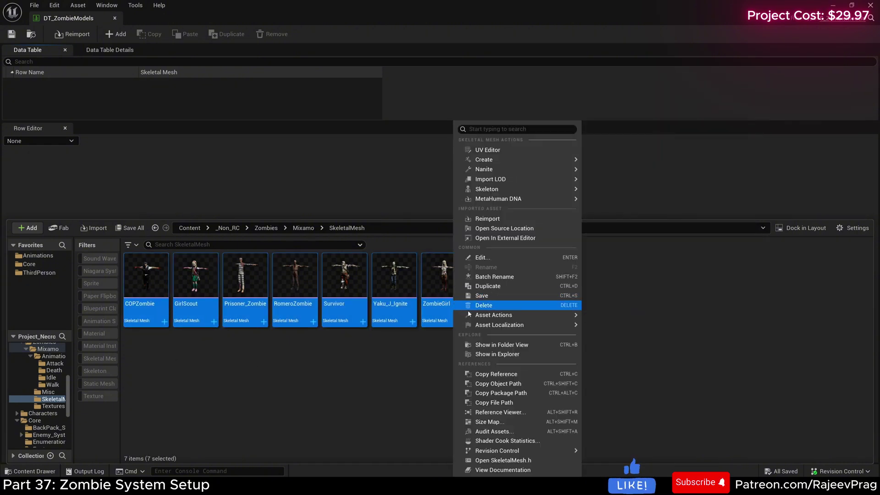
pyautogui.click(497, 278)
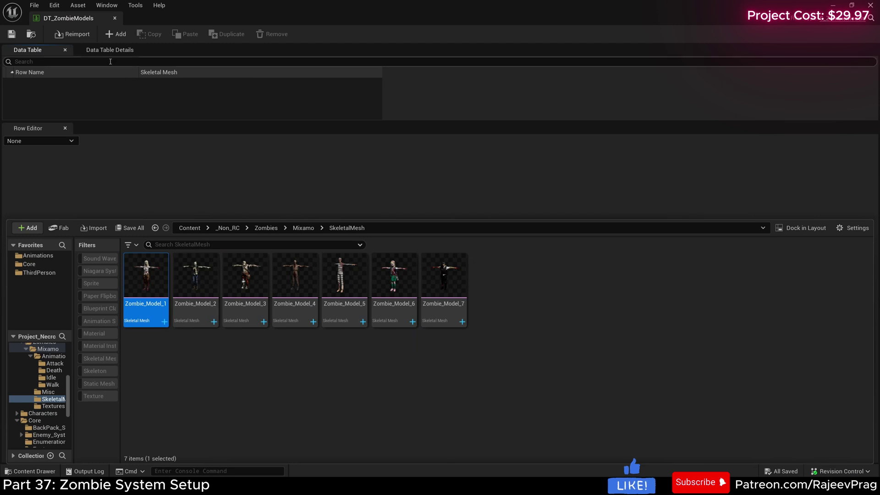
# Step: Add seven rows to DT_ZombieModels and assign Zombie_Model_1 through Zombie_Model_7 as their skeletal meshes in order
pyautogui.click(116, 34)
pyautogui.click(30, 471)
pyautogui.moveTo(146, 282); pyautogui.dragTo(369, 171)
pyautogui.click(116, 34)
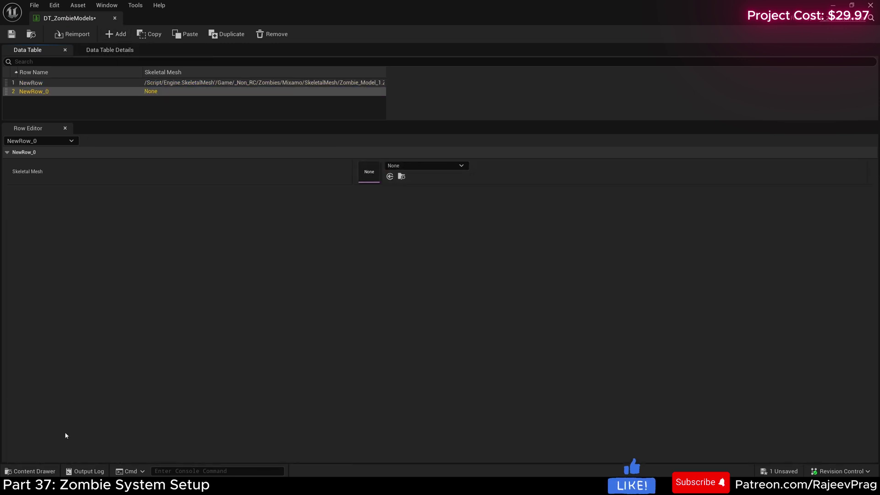
pyautogui.click(30, 471)
pyautogui.moveTo(182, 283); pyautogui.dragTo(369, 171)
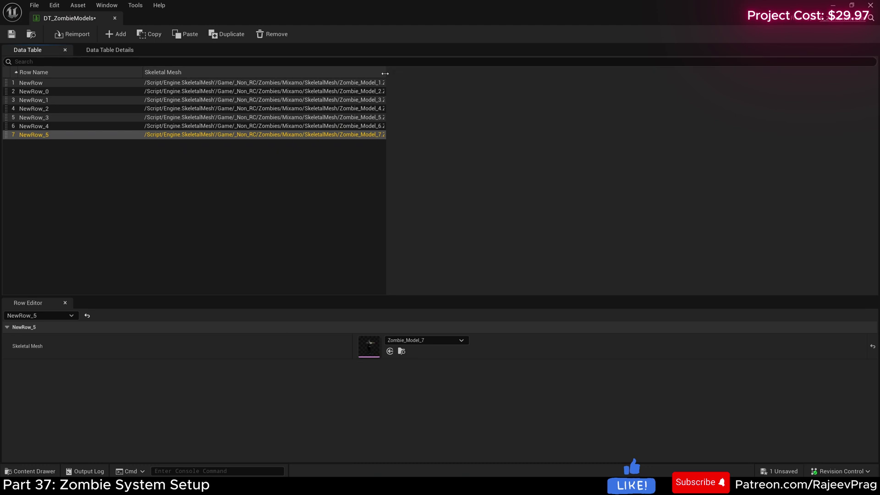
# Step: Widen the Skeletal Mesh column to fit the full asset paths, then save and close DT_ZombieModels
pyautogui.moveTo(385, 68); pyautogui.dragTo(460, 68)
pyautogui.click(11, 34)
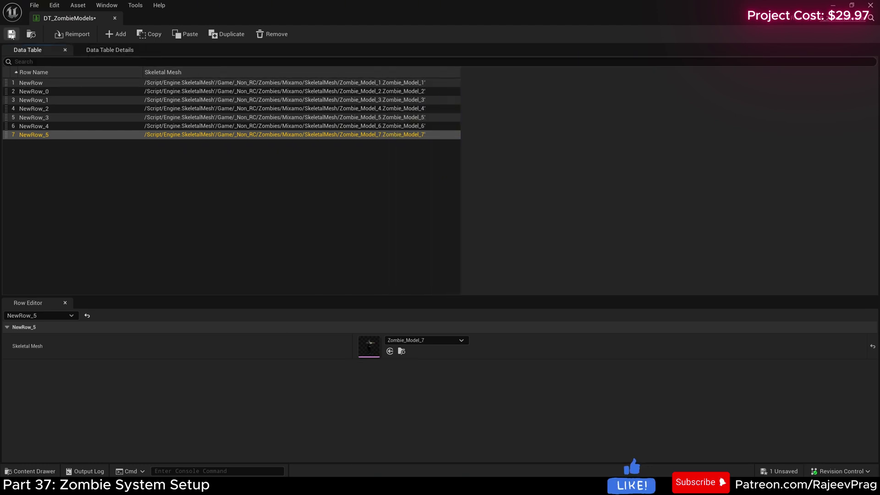
pyautogui.click(116, 19)
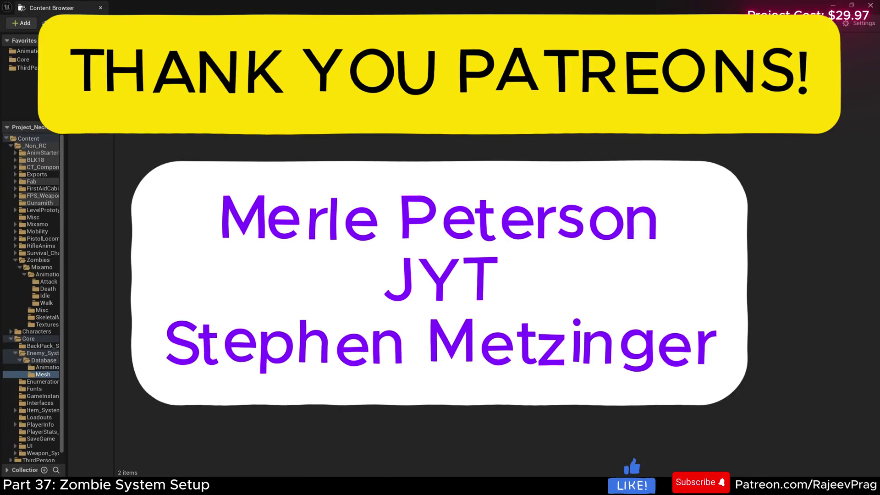